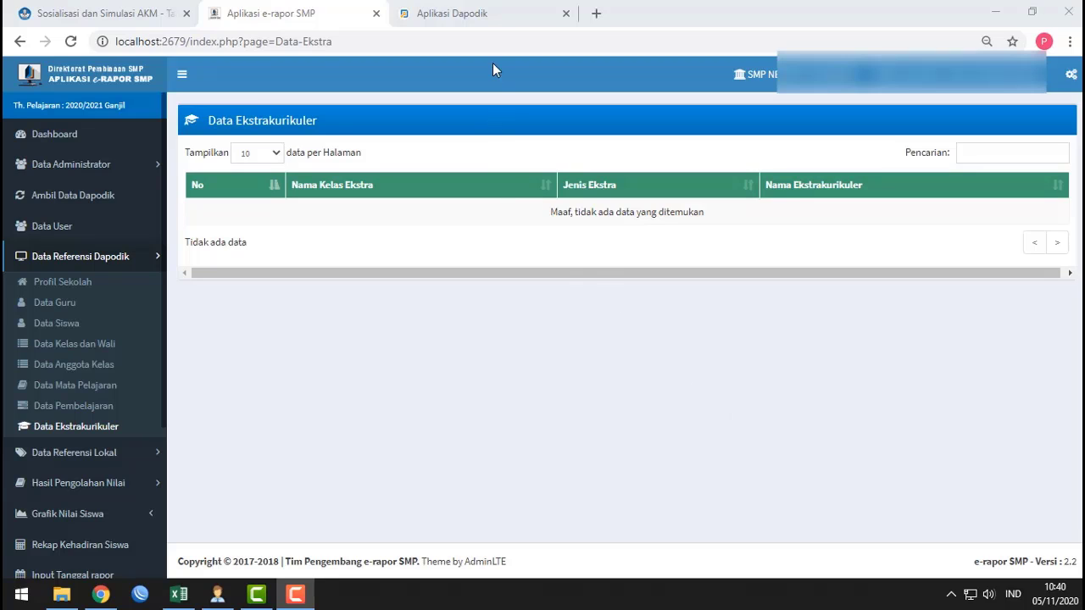
- Compare the extracurricular list in e-Rapor with the Ekskul list in Dapodik, ending in Dapodik
left_click(503, 8)
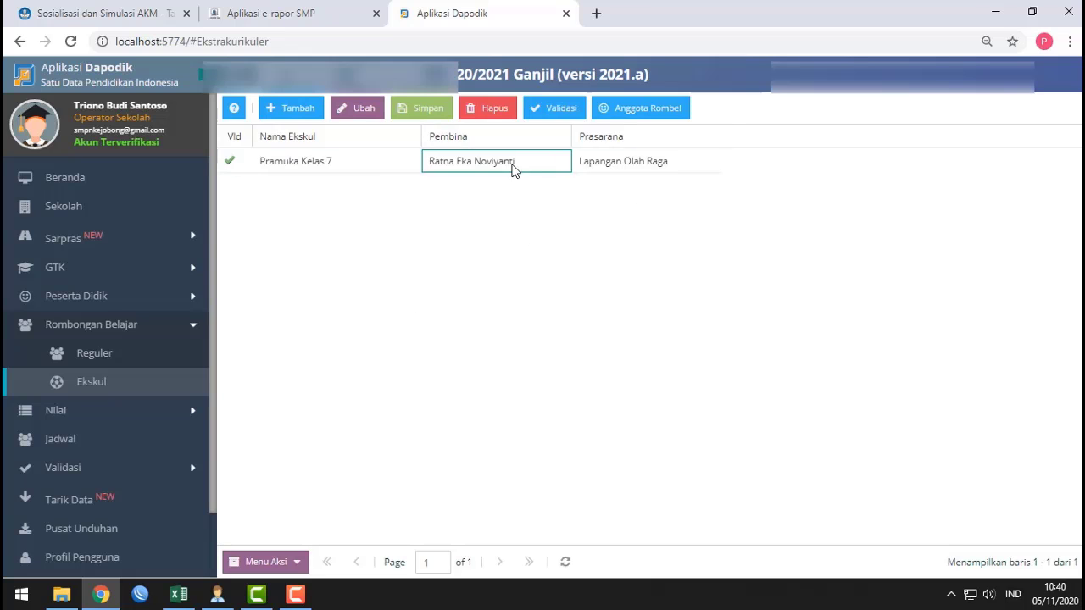
left_click(317, 18)
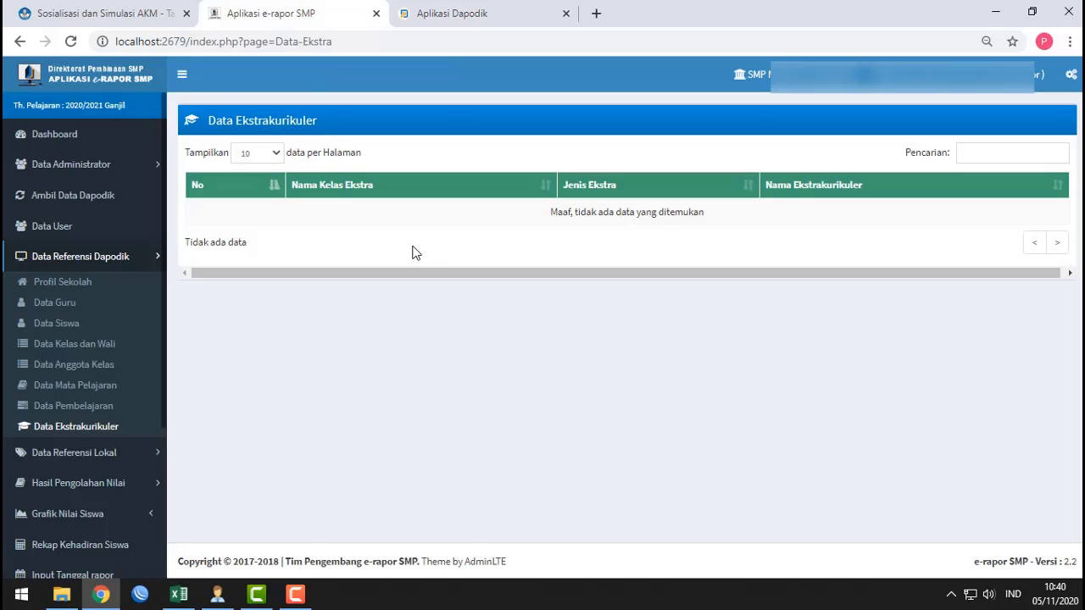
left_click(494, 19)
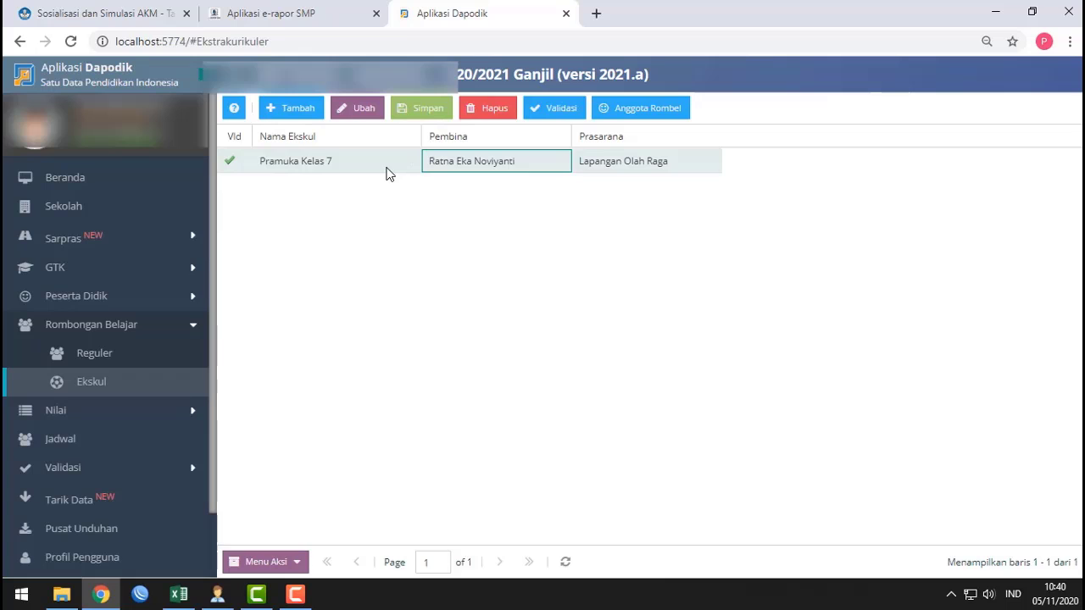
- Examine the name, supervisor and facility entered for the Pramuka Kelas 7 extracurricular
left_click(386, 169)
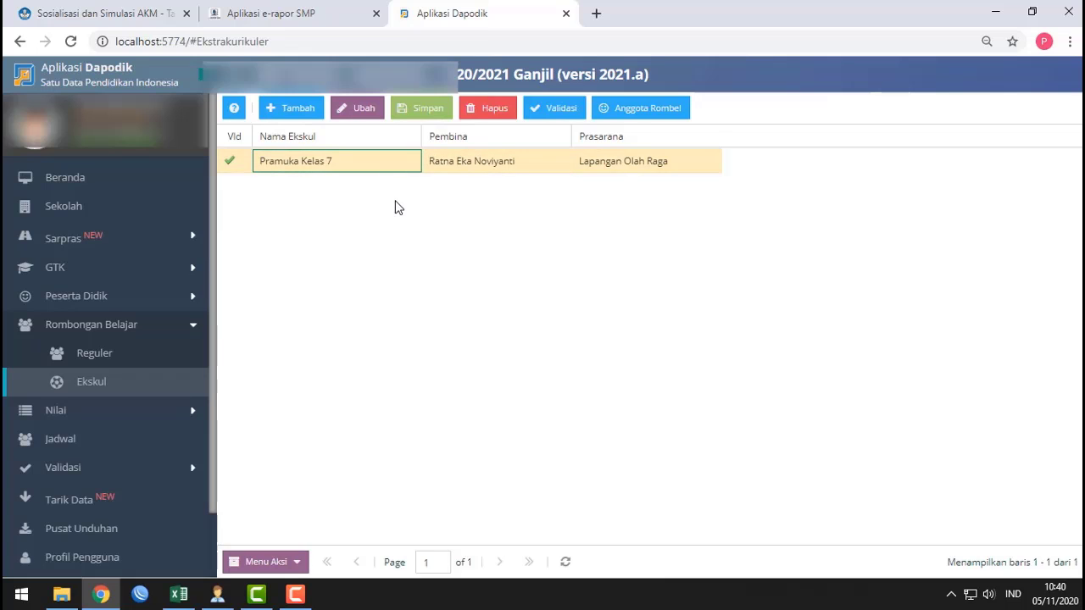
left_click(475, 170)
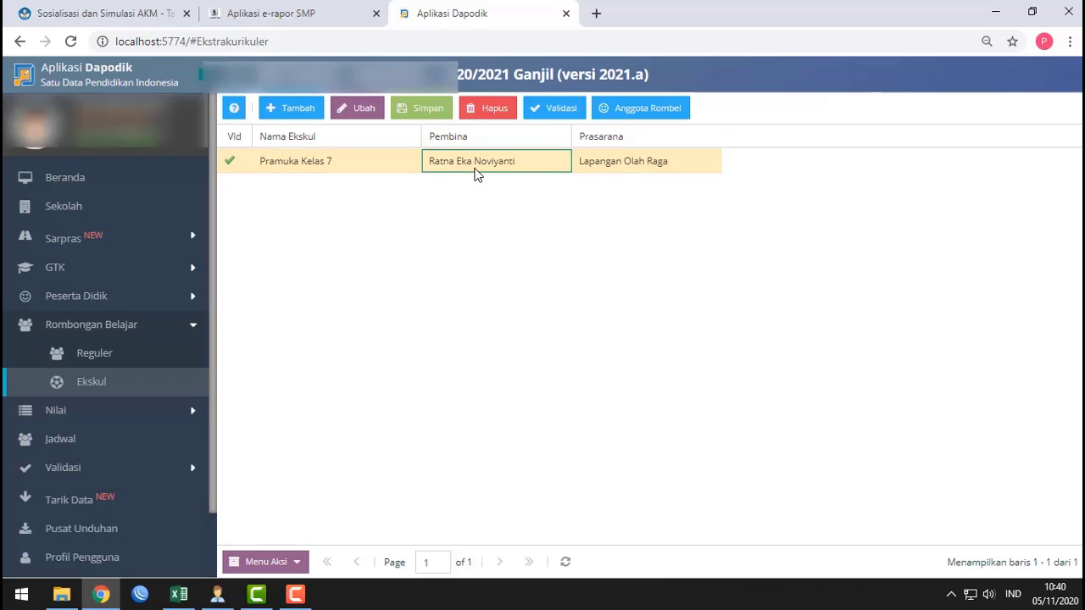
left_click(592, 167)
left_click(343, 170)
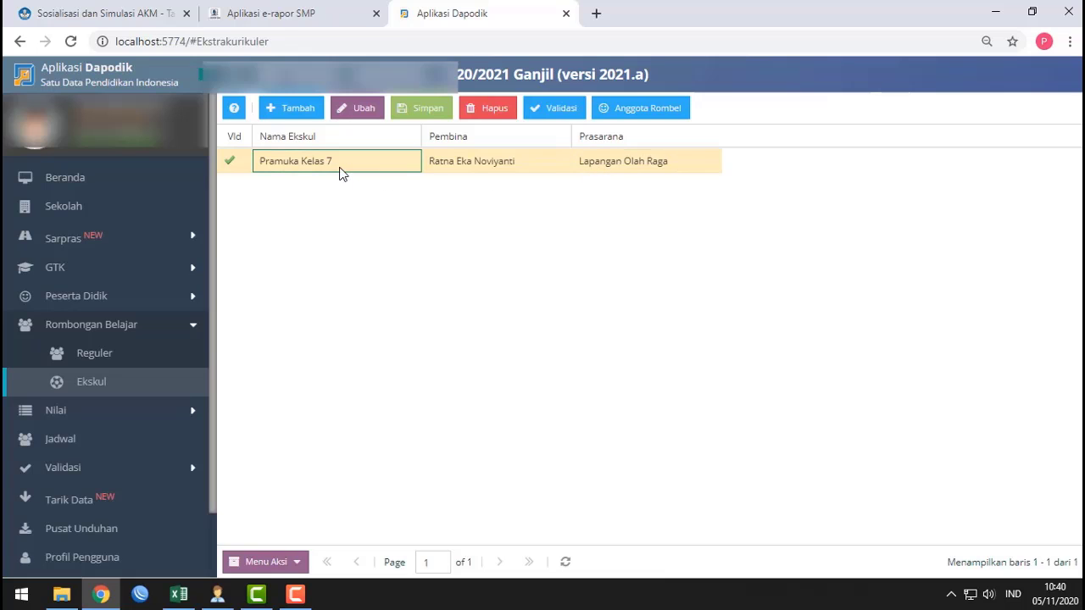
left_click(465, 172)
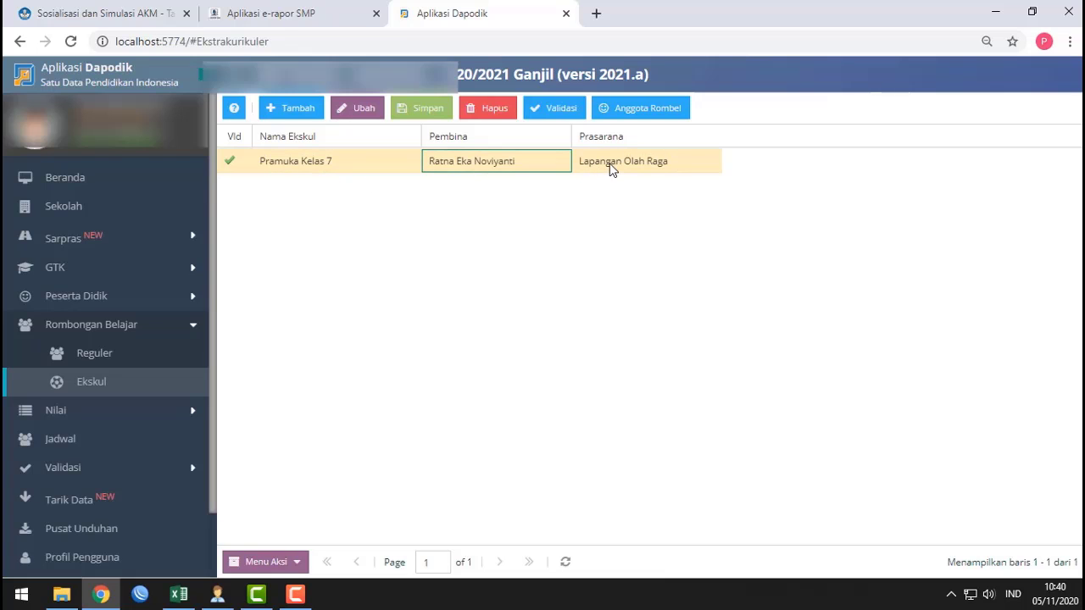
left_click(612, 169)
left_click(412, 165)
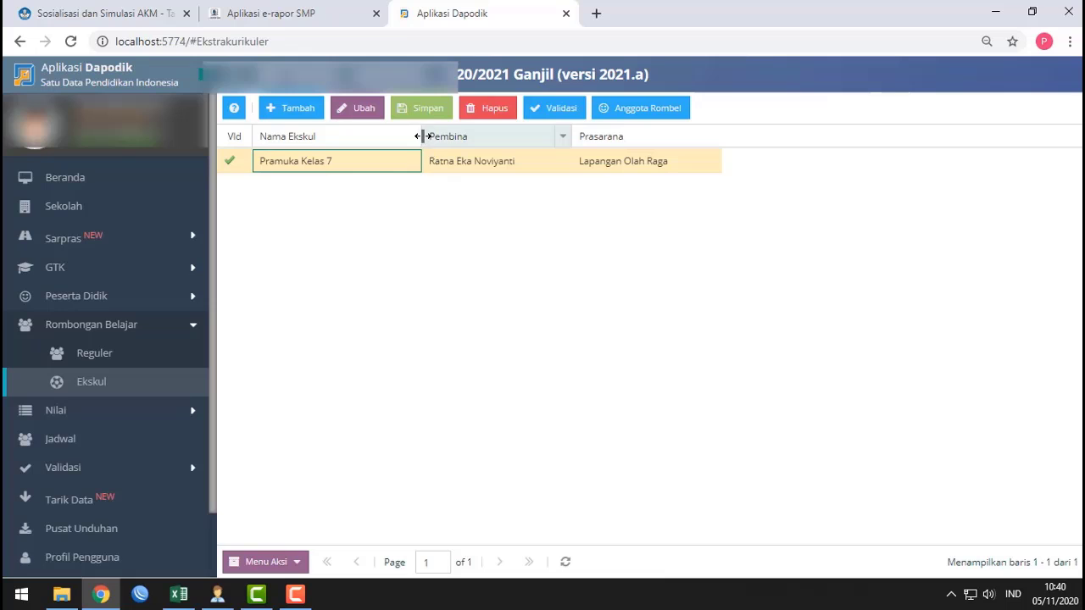
left_click_drag(422, 135, 413, 136)
left_click(602, 164)
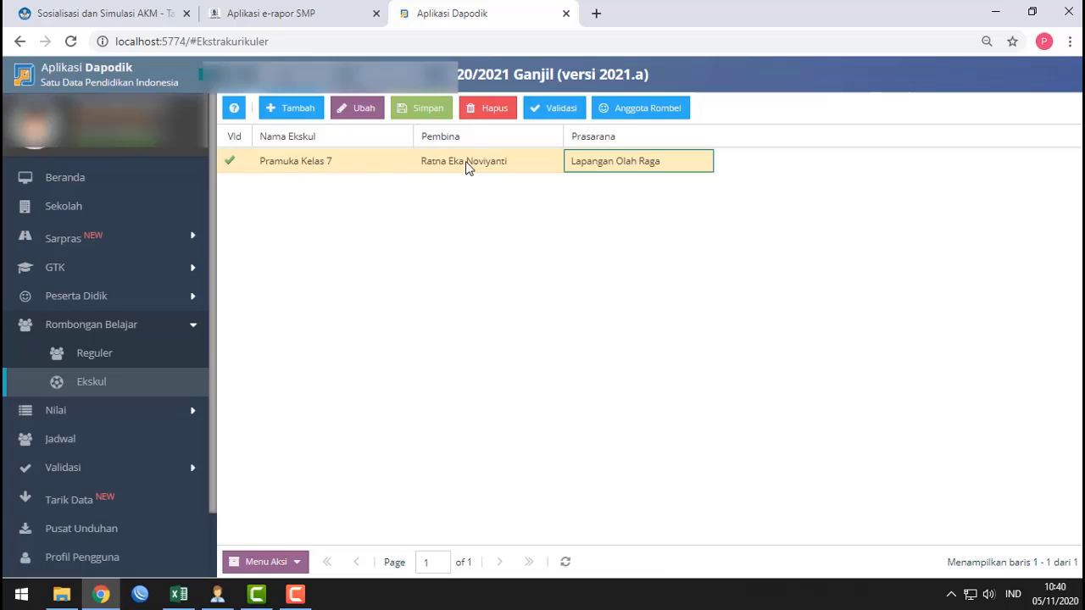
- Add an extracurricular named Pramuka Kelas 8 and assign its supervising teacher as Pembina
left_click(299, 110)
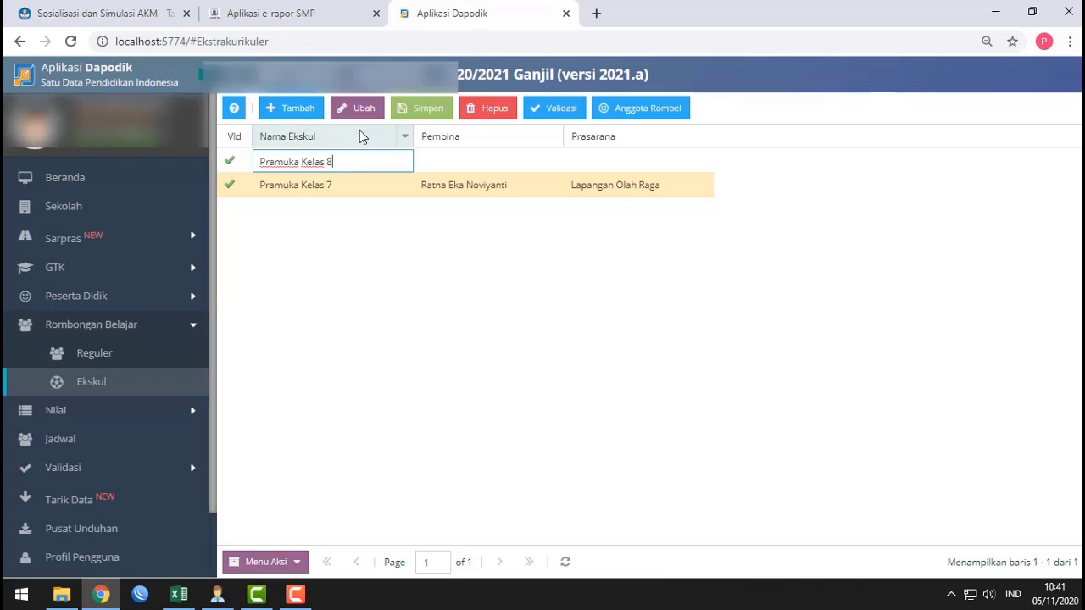
left_click(486, 162)
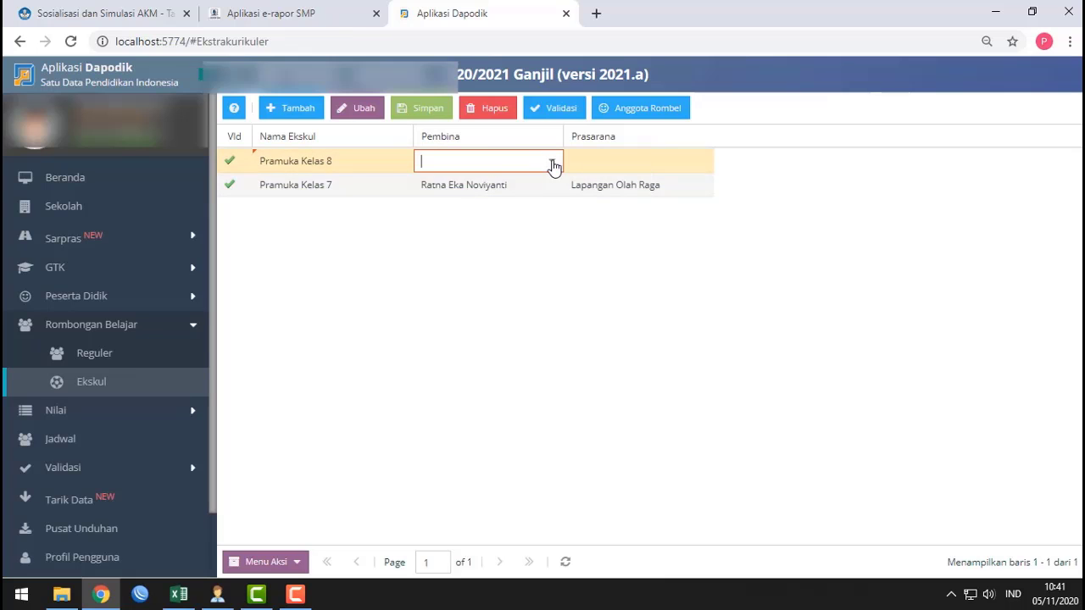
left_click(552, 163)
type("suko")
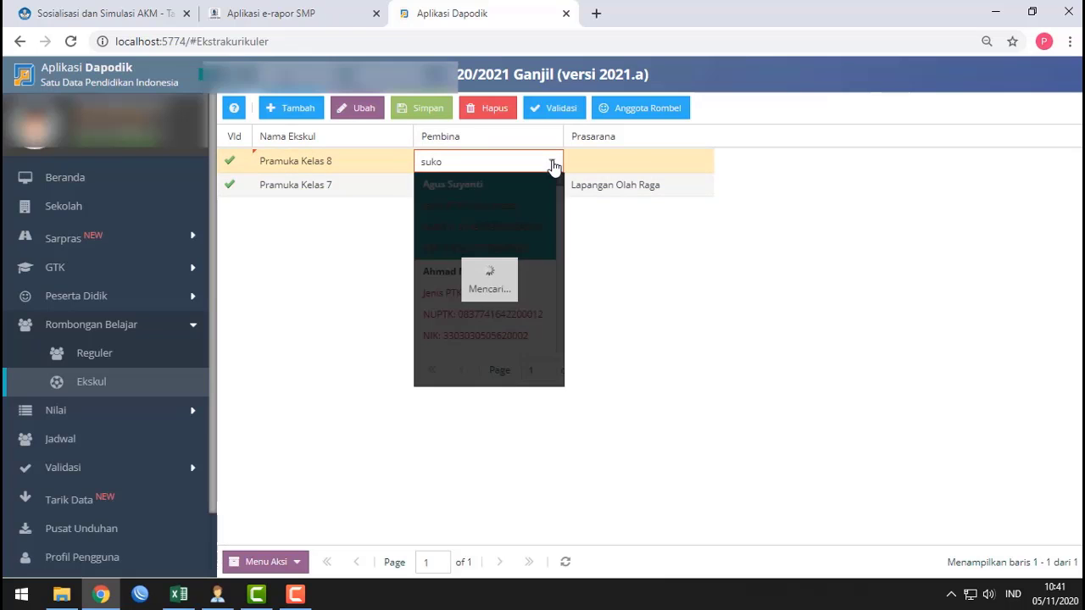
left_click(521, 211)
- Set the Prasarana of Pramuka Kelas 8 to Lapangan Desa Kejobong and save the new entry
left_click(605, 166)
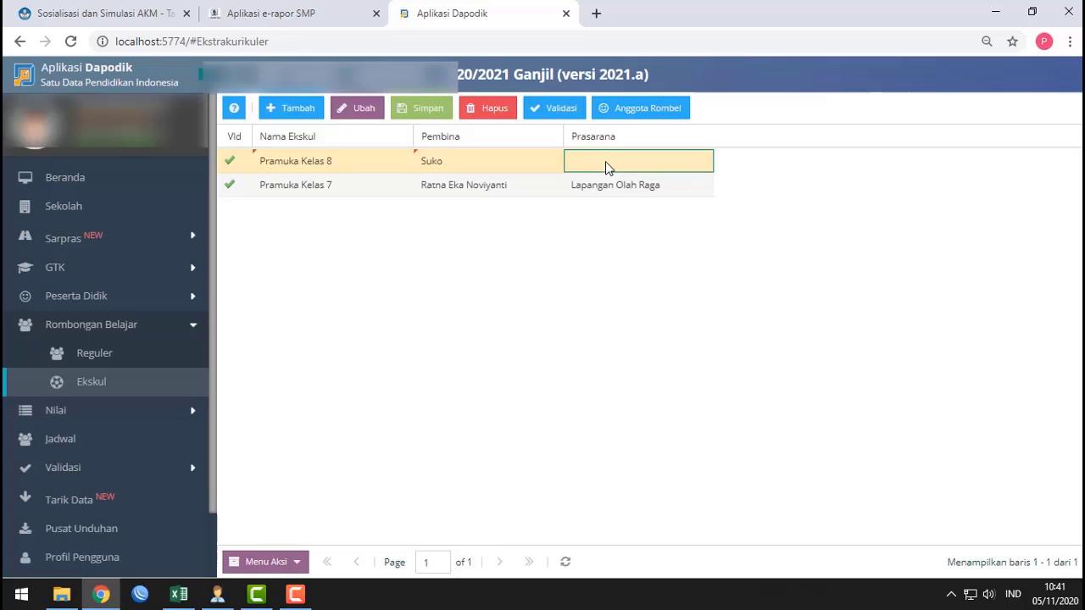
left_click(700, 163)
scroll(676, 273, "down", 5)
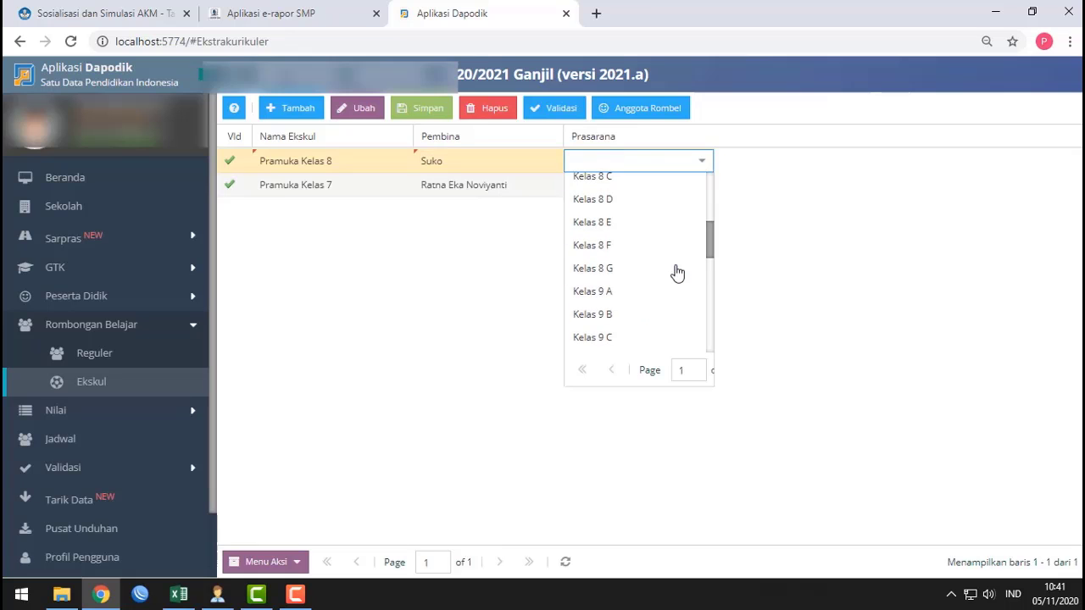
left_click(660, 241)
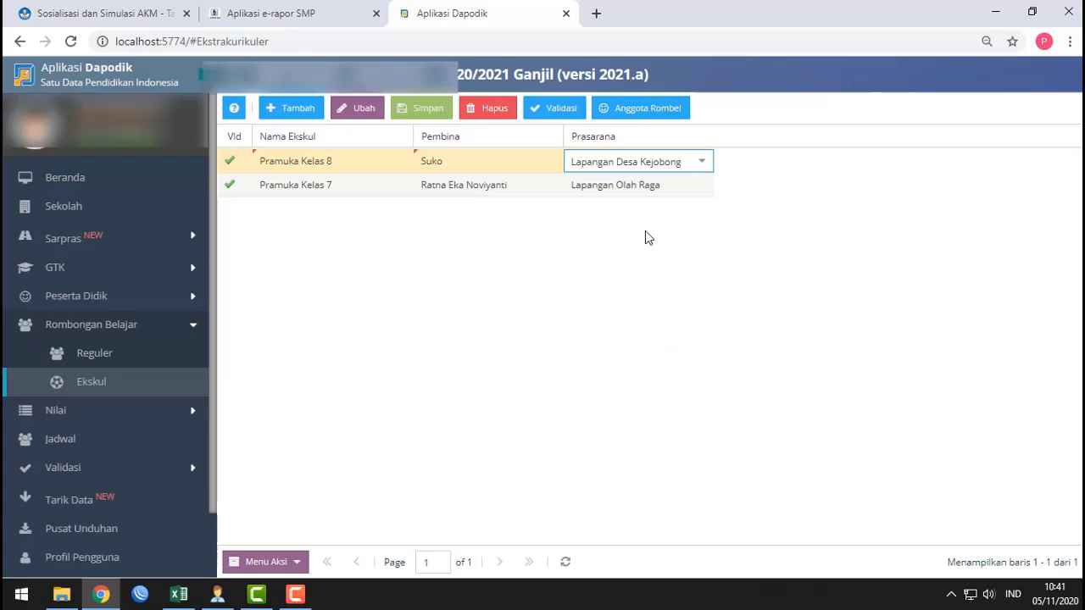
left_click(450, 119)
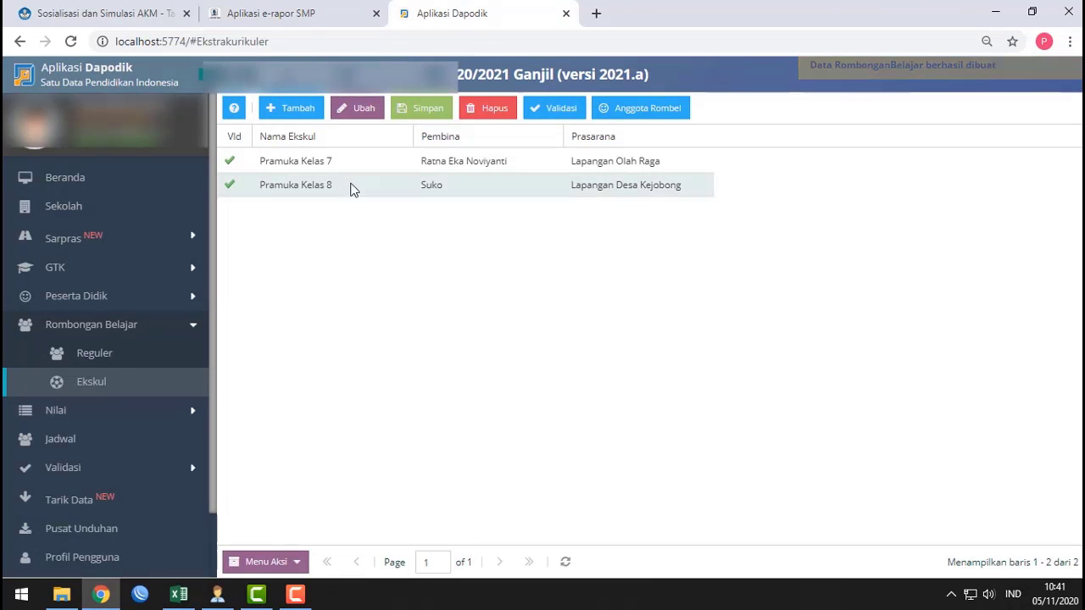
- Review the names, supervisors and facilities of the Pramuka Kelas 7 and Pramuka Kelas 8 entries
left_click(334, 183)
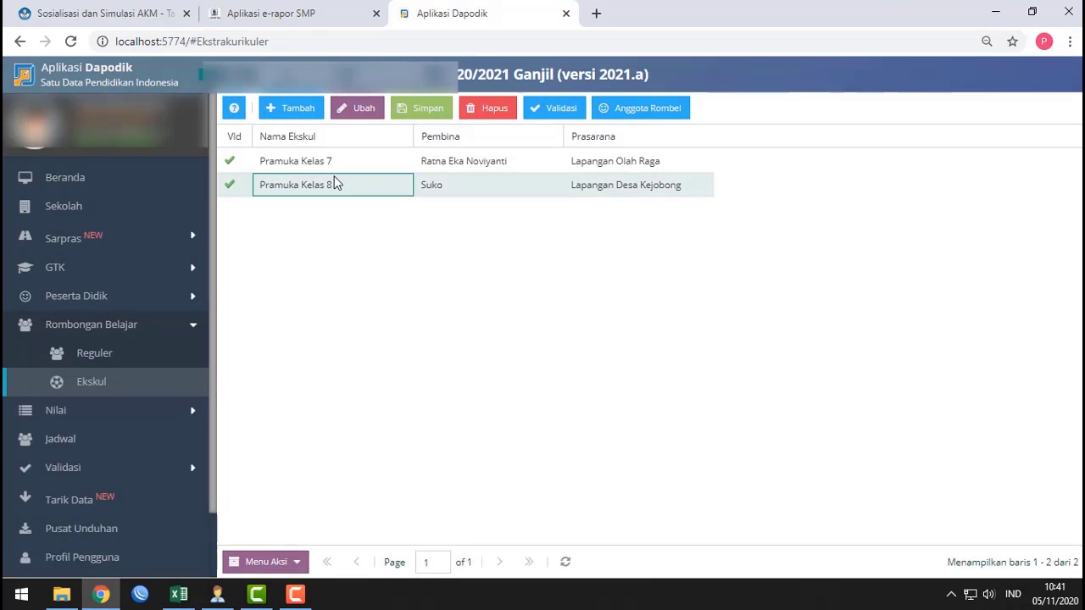
left_click(460, 166)
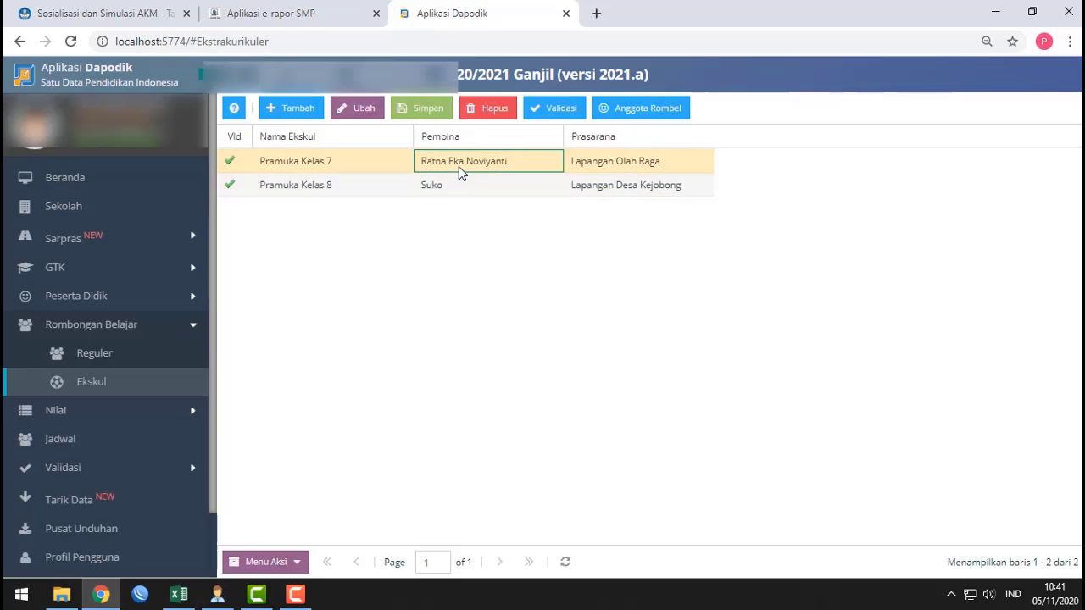
left_click(629, 161)
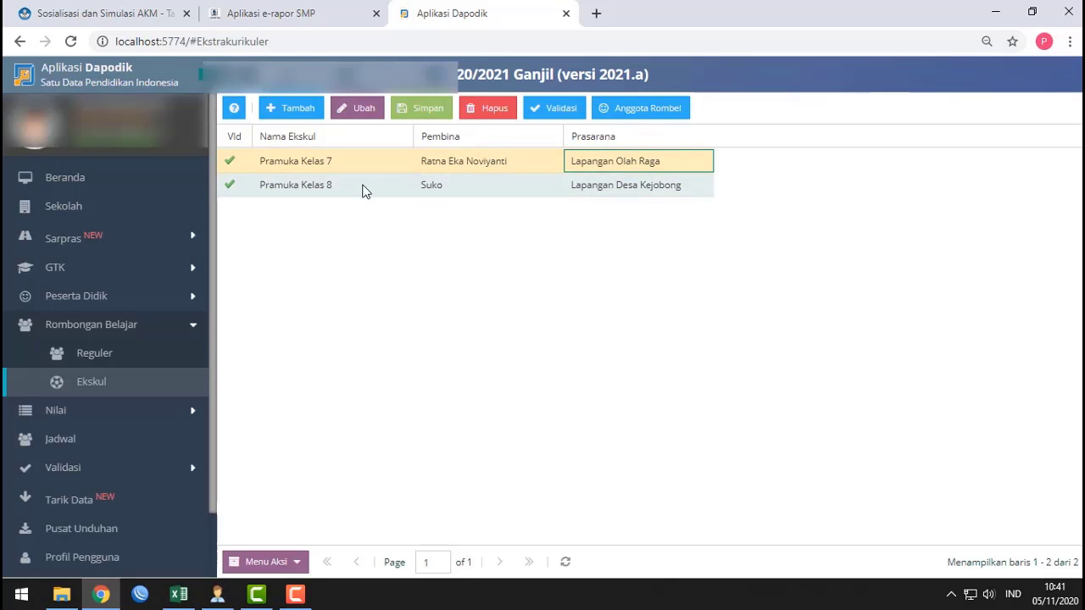
left_click(364, 187)
left_click(369, 168)
left_click(406, 193)
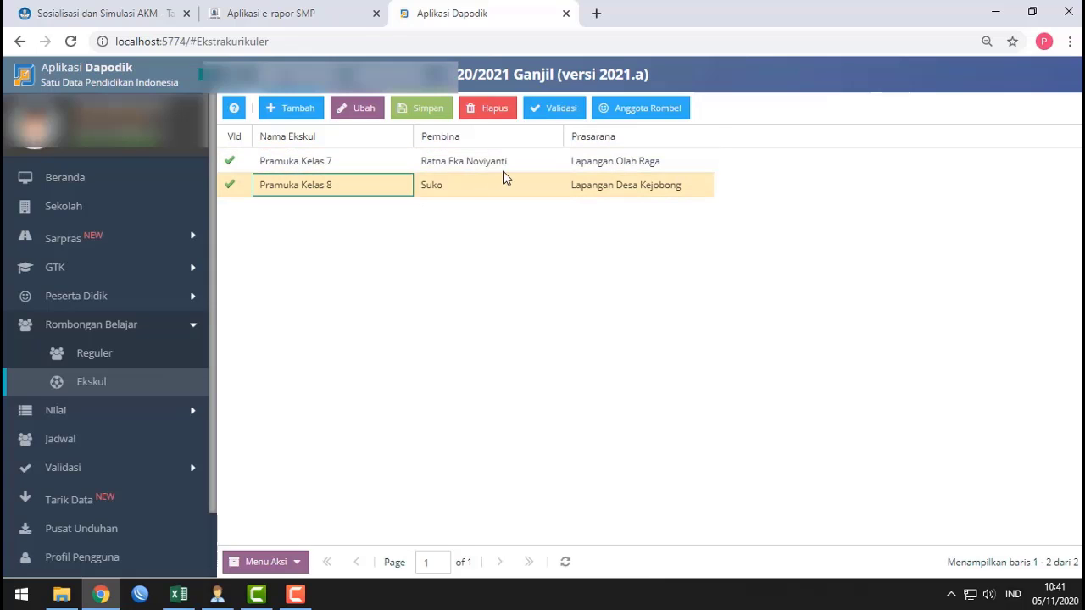
left_click(504, 171)
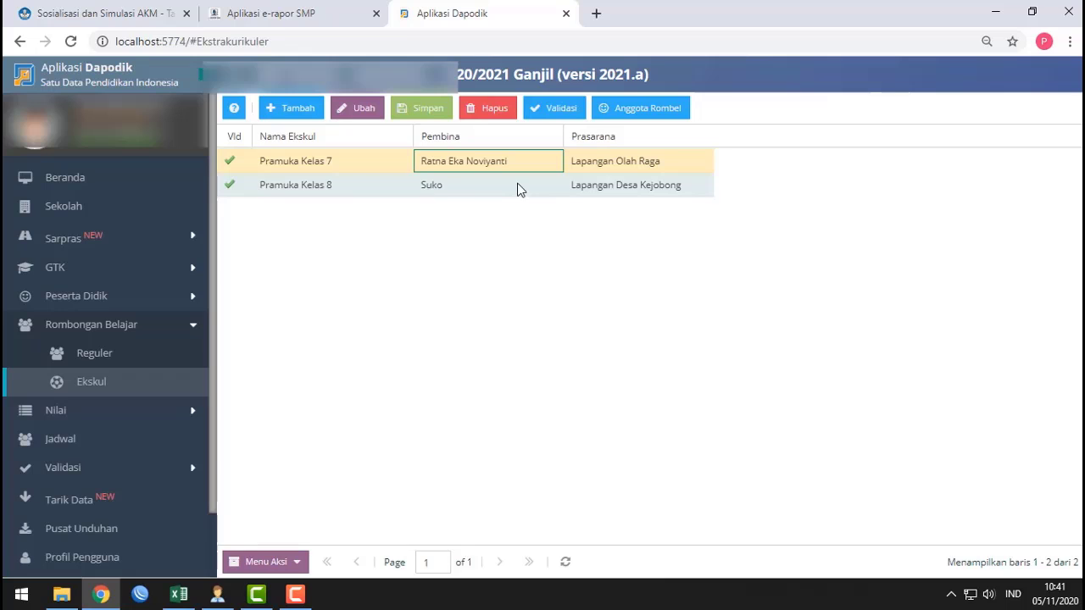
left_click(375, 187)
left_click(376, 167)
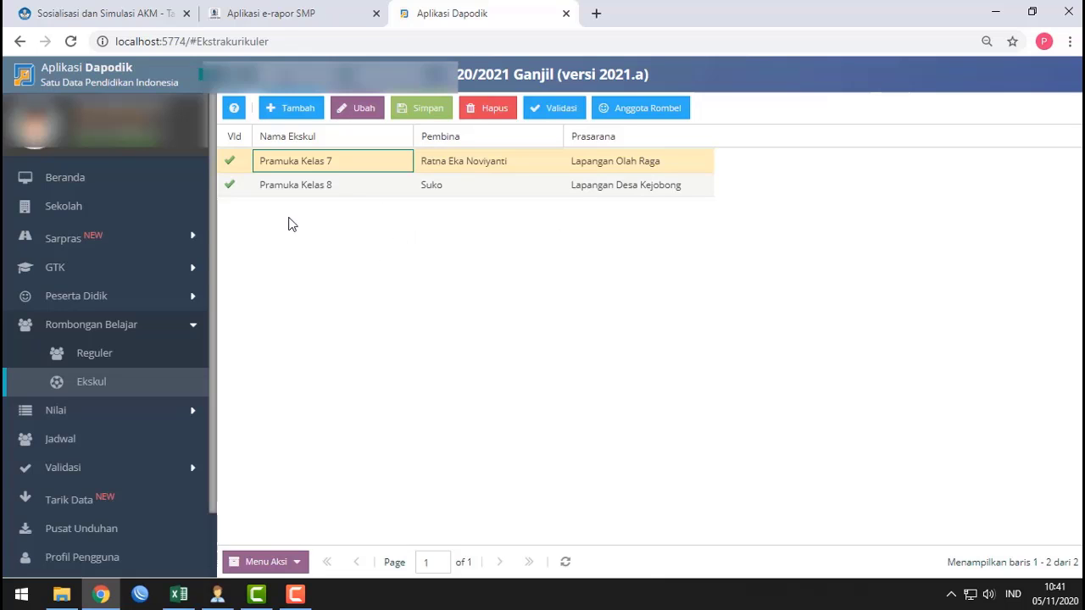
left_click(318, 185)
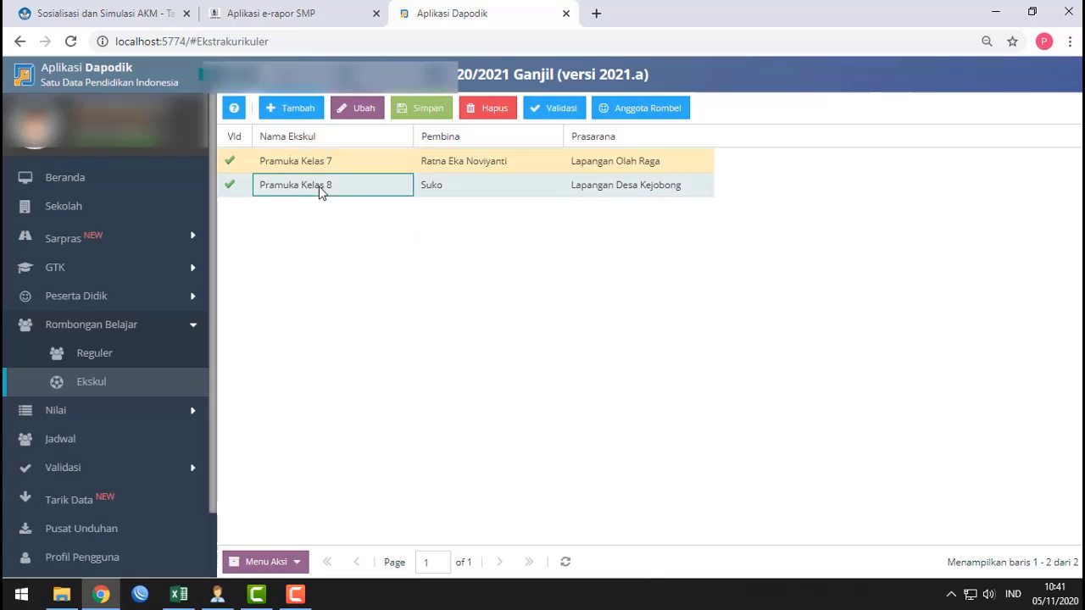
left_click(322, 161)
left_click(361, 187)
left_click(361, 166)
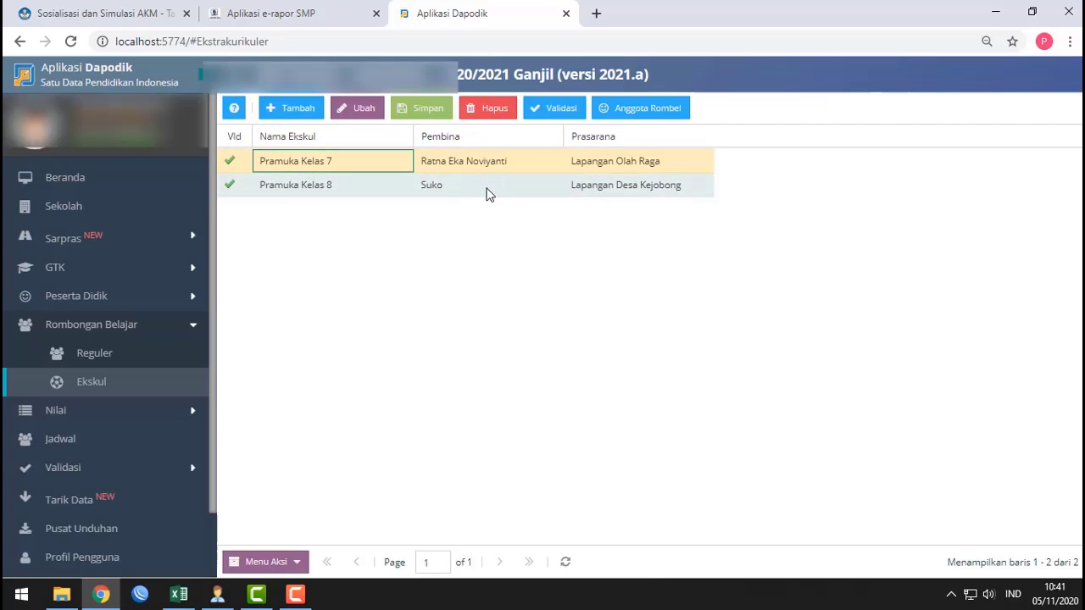
left_click(382, 186)
left_click(373, 170)
left_click(365, 177)
- Open the class-group member editor for Pramuka Kelas 7 and reposition its window
left_click(361, 166)
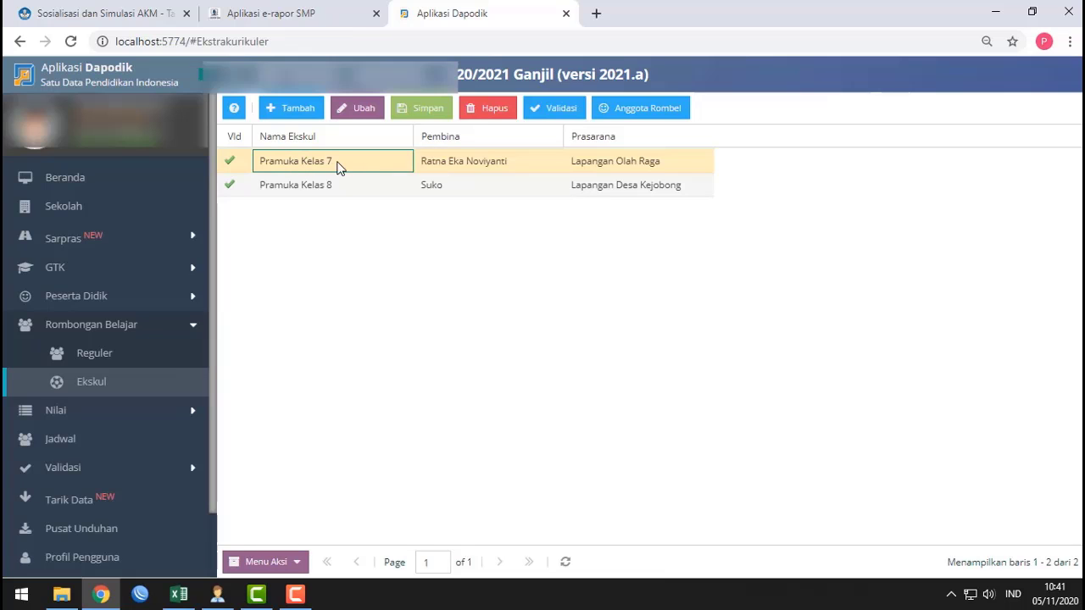
left_click(649, 114)
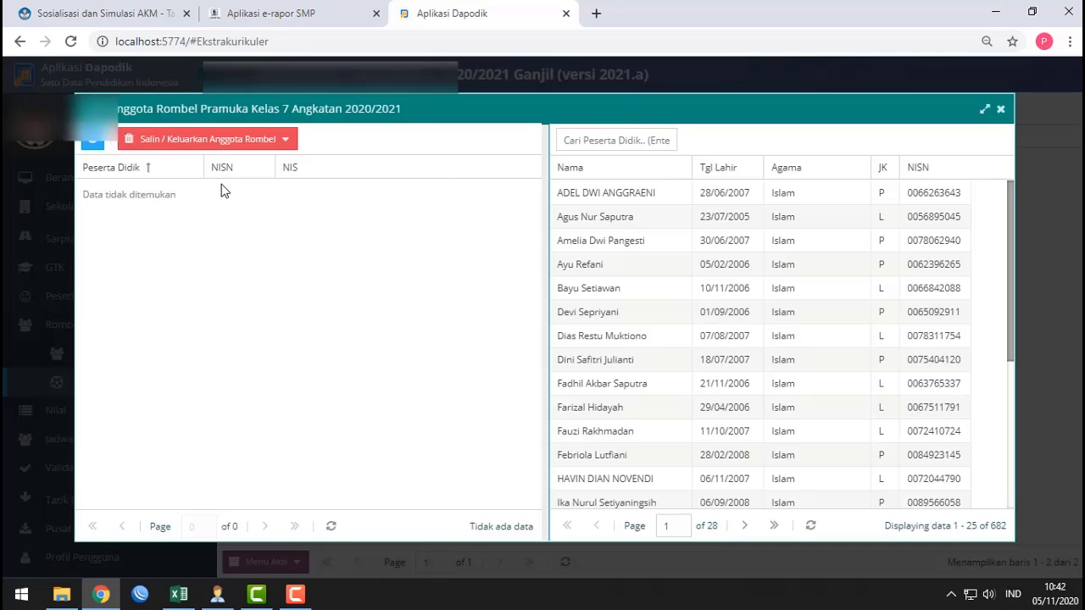
left_click_drag(343, 110, 449, 116)
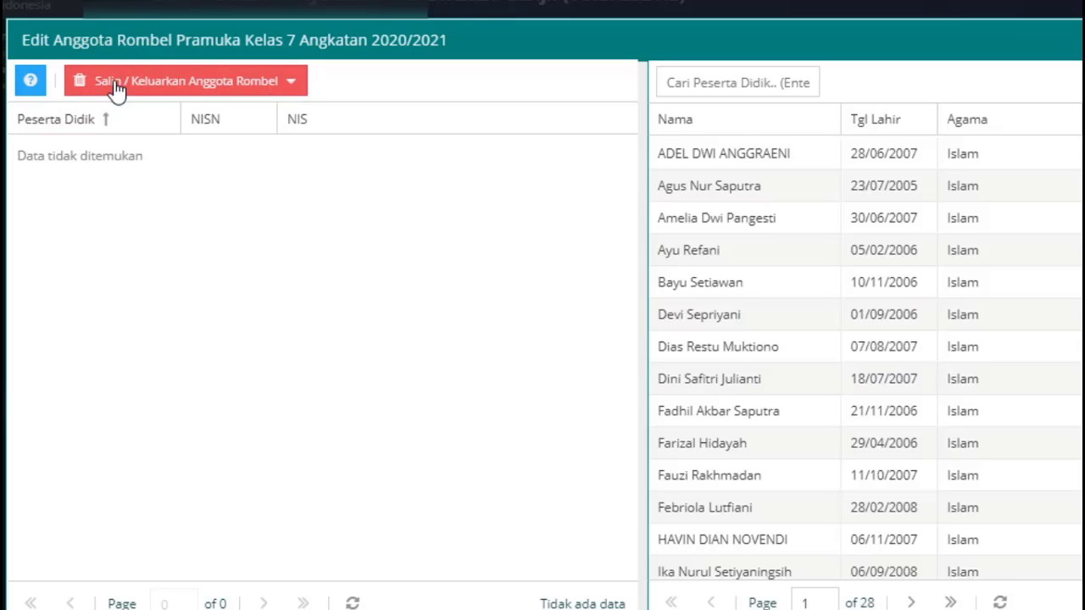
- Copy all members of the class group Kelas 7A into Pramuka Kelas 7 and dismiss the copy summary
left_click(289, 84)
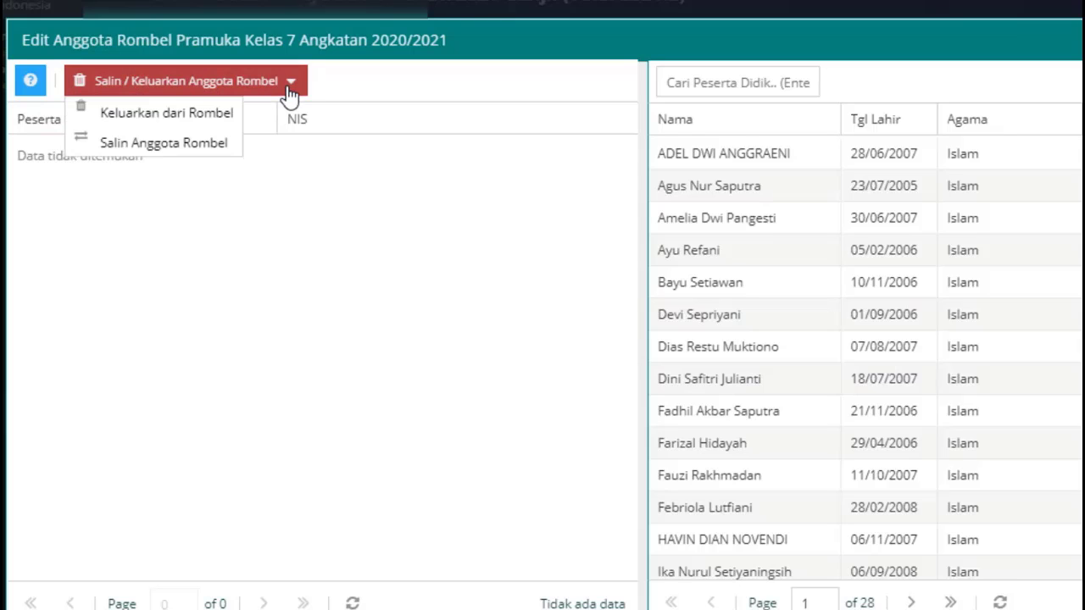
left_click(180, 144)
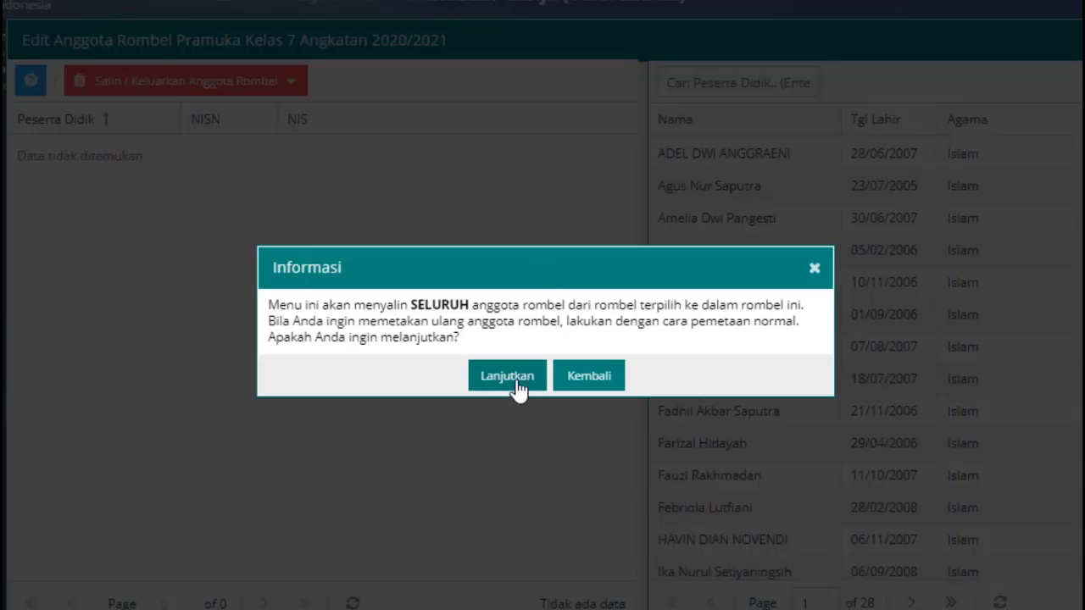
left_click_drag(528, 268, 392, 225)
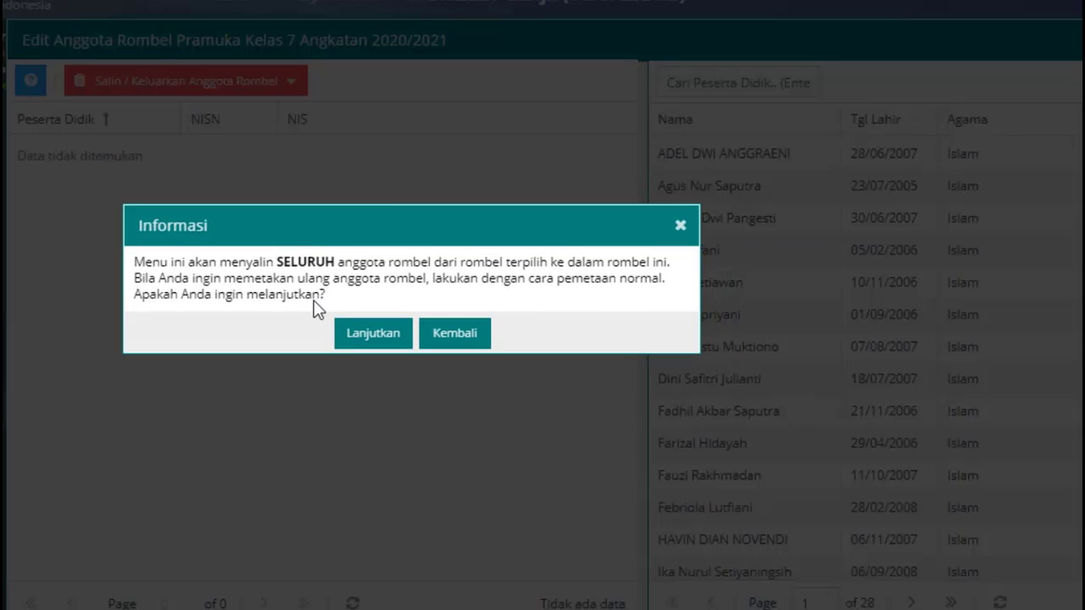
left_click(364, 343)
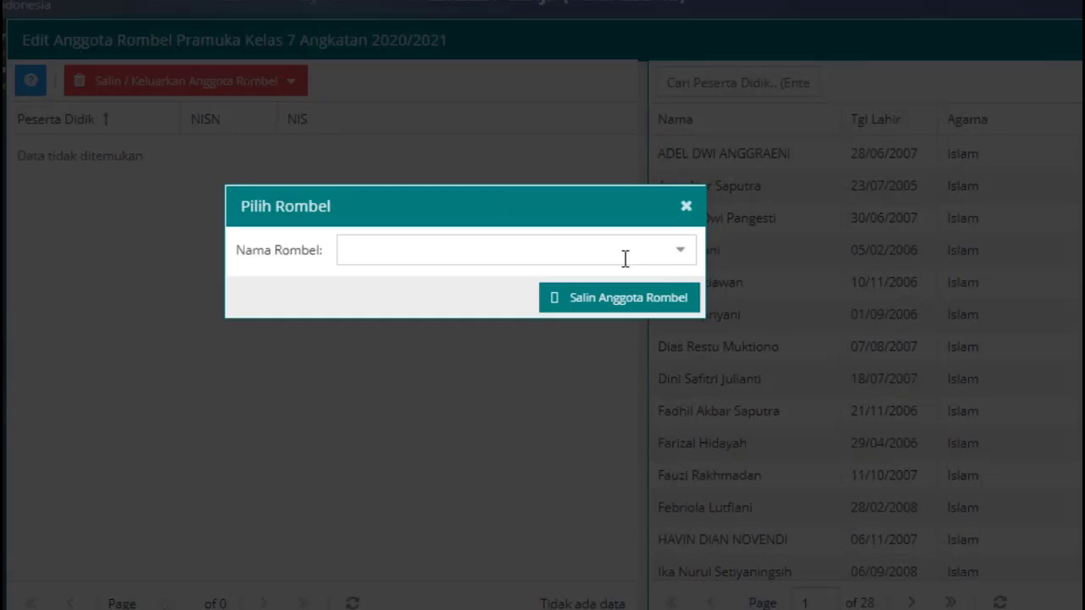
left_click(674, 256)
left_click(539, 289)
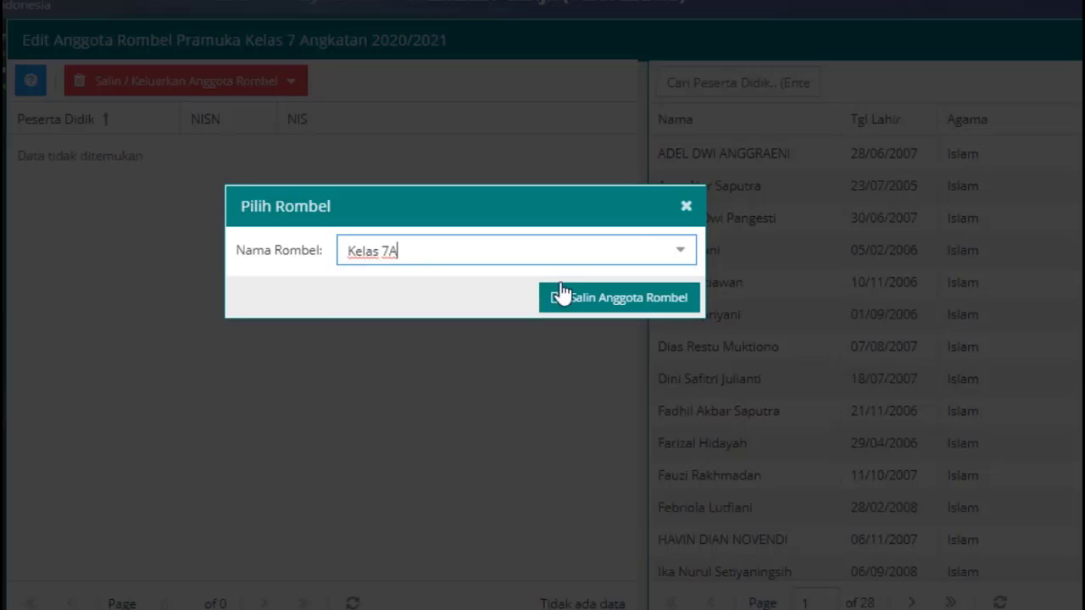
left_click(644, 306)
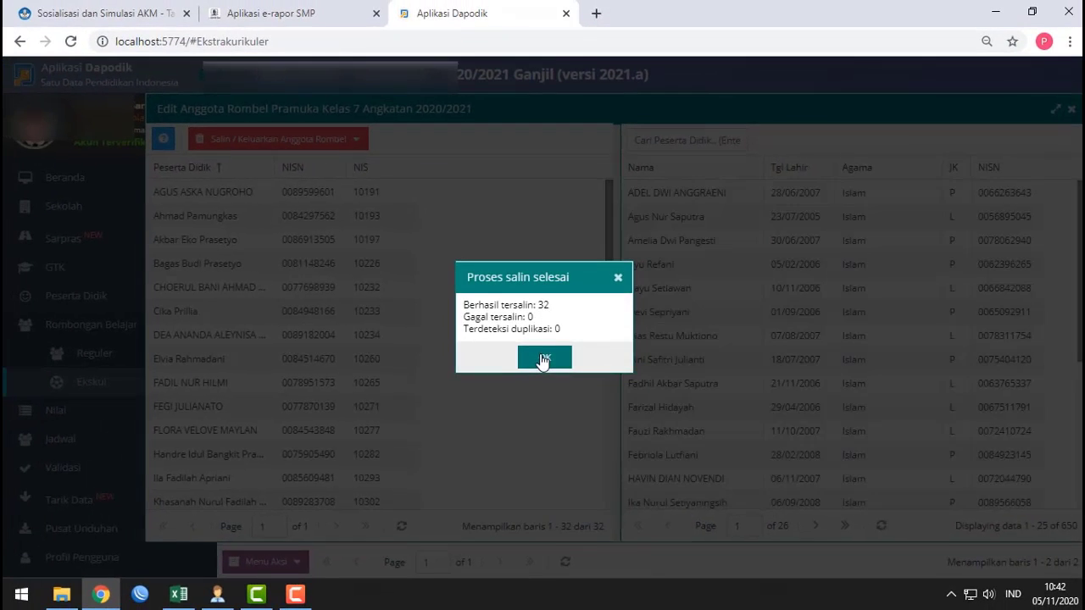
left_click(544, 373)
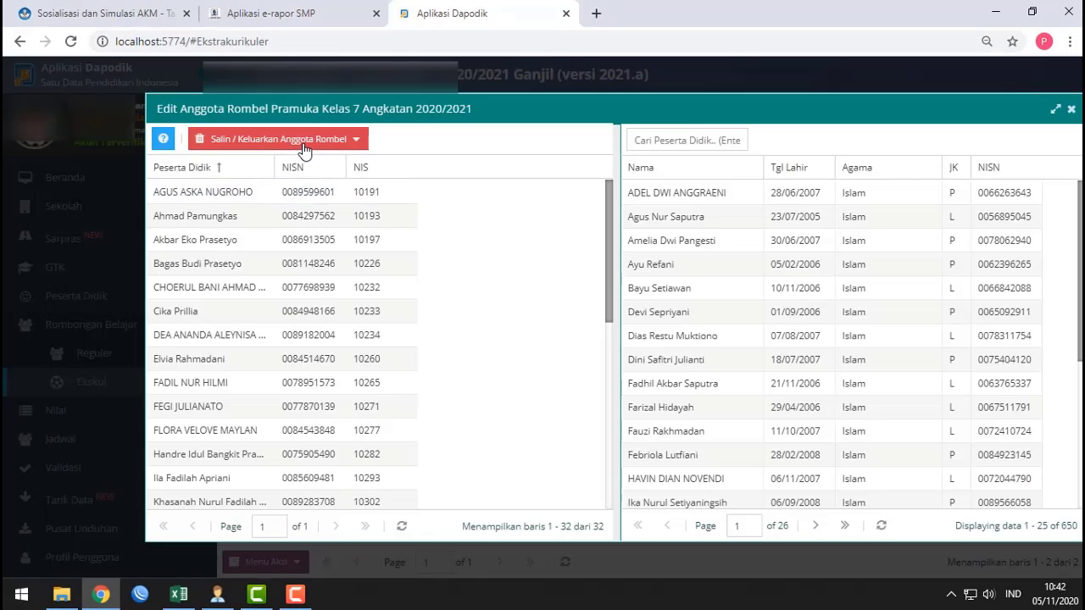
- Copy all members of the class group Kelas 7B into Pramuka Kelas 7 and dismiss the copy summary
left_click(280, 139)
left_click(289, 187)
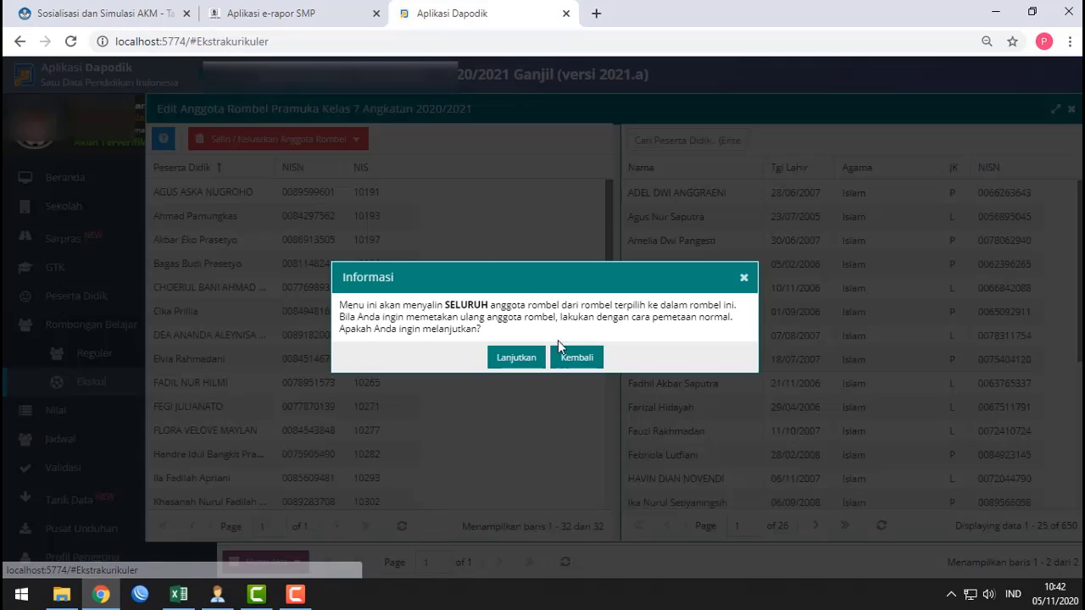
left_click(510, 362)
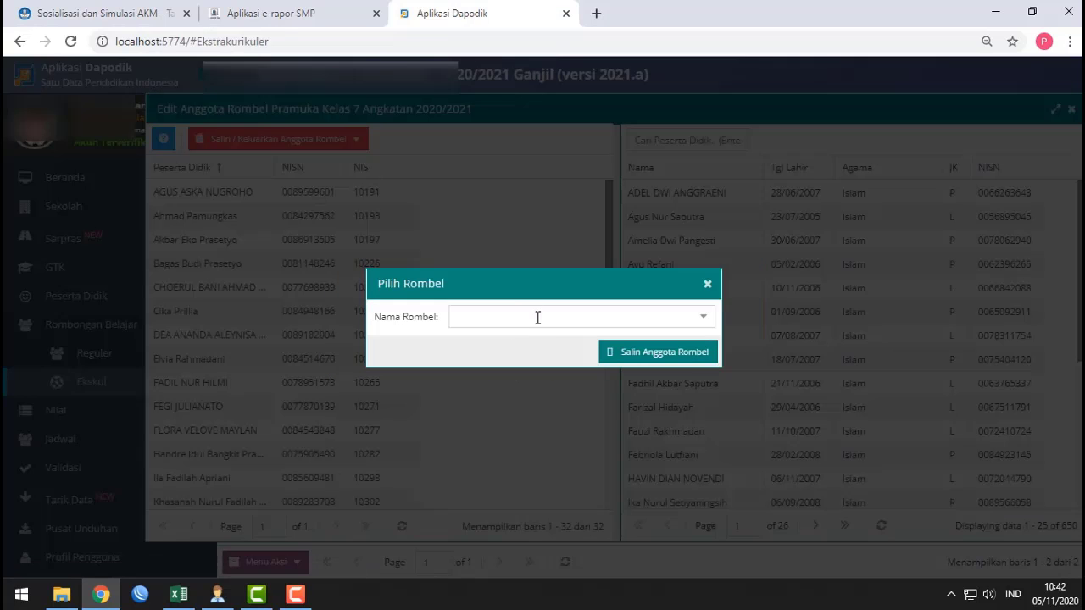
left_click(703, 317)
left_click(564, 364)
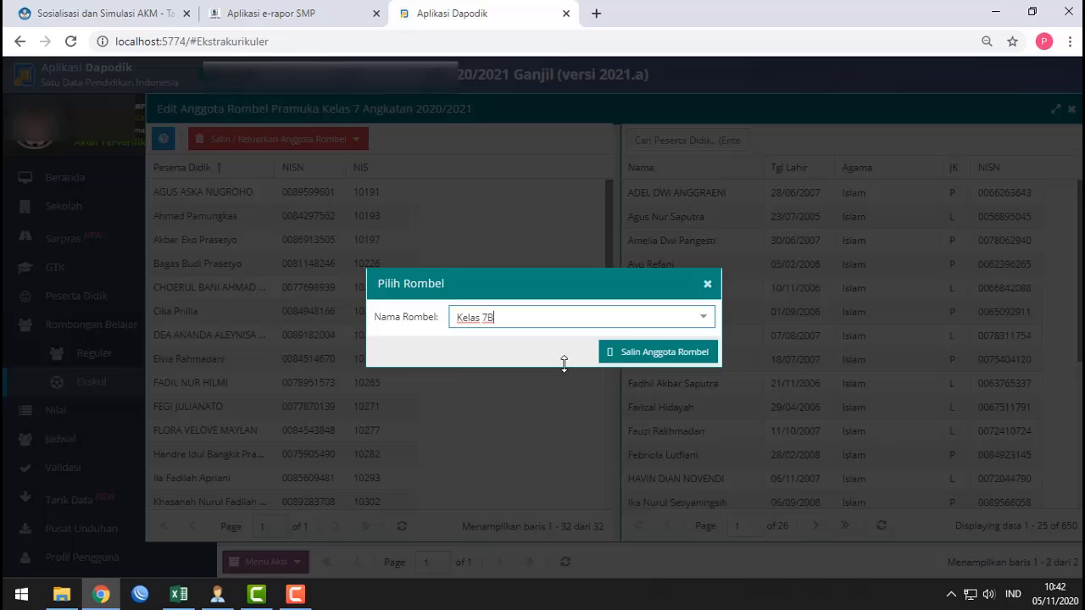
left_click(650, 353)
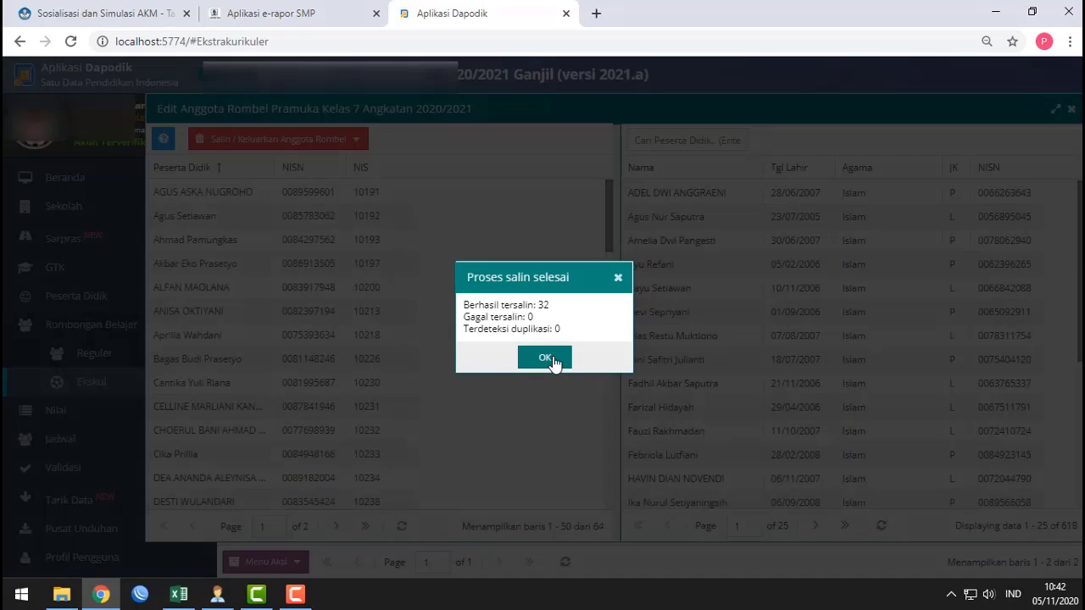
left_click(547, 358)
- Copy all members of the class group Kelas 7C into Pramuka Kelas 7 and dismiss the copy summary
left_click(280, 139)
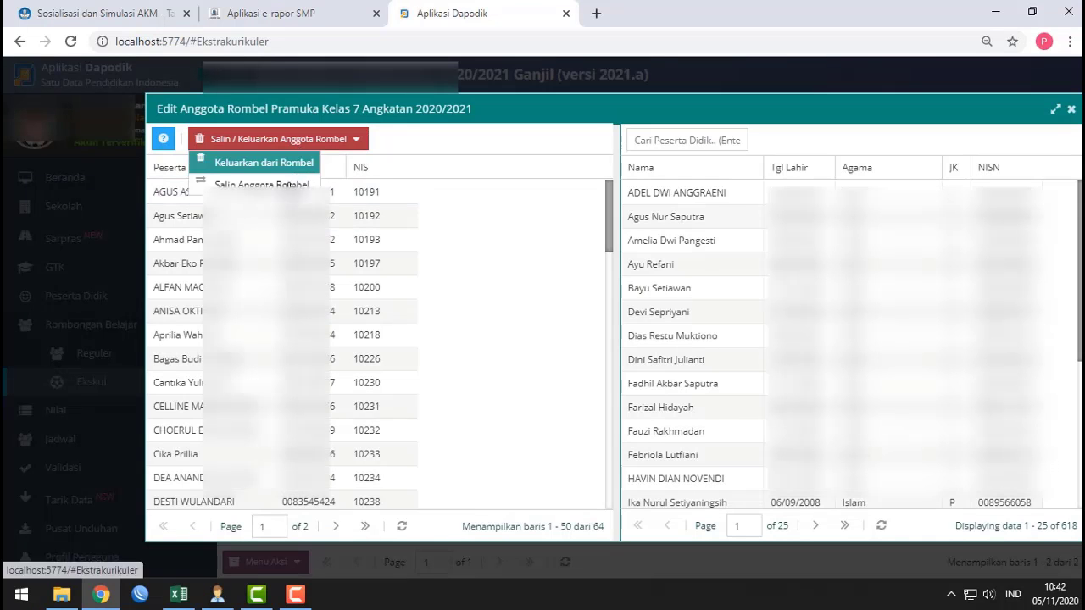
left_click(289, 185)
left_click(517, 357)
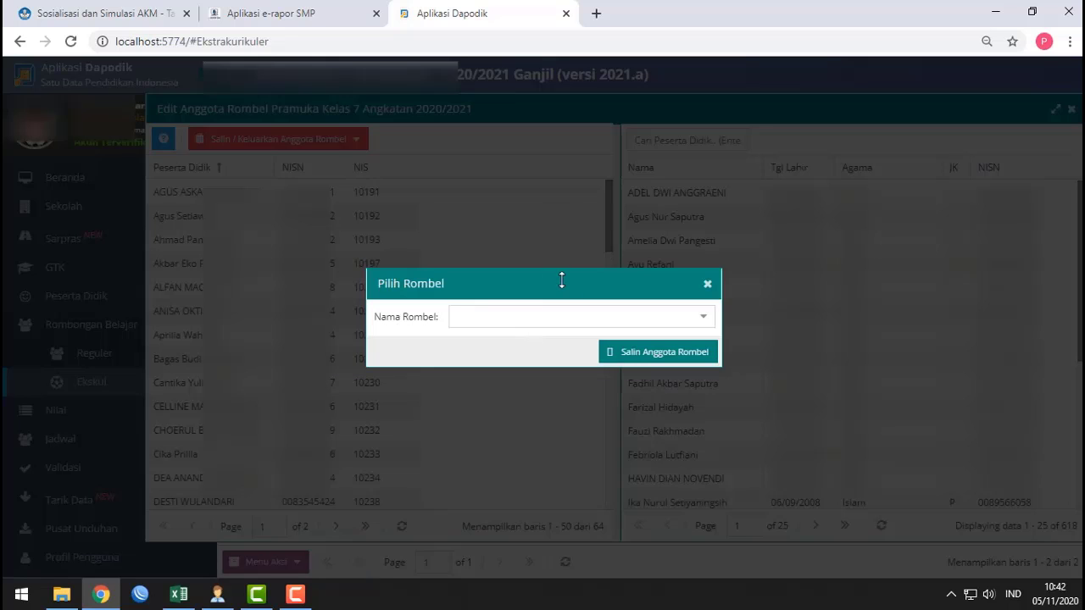
left_click(703, 316)
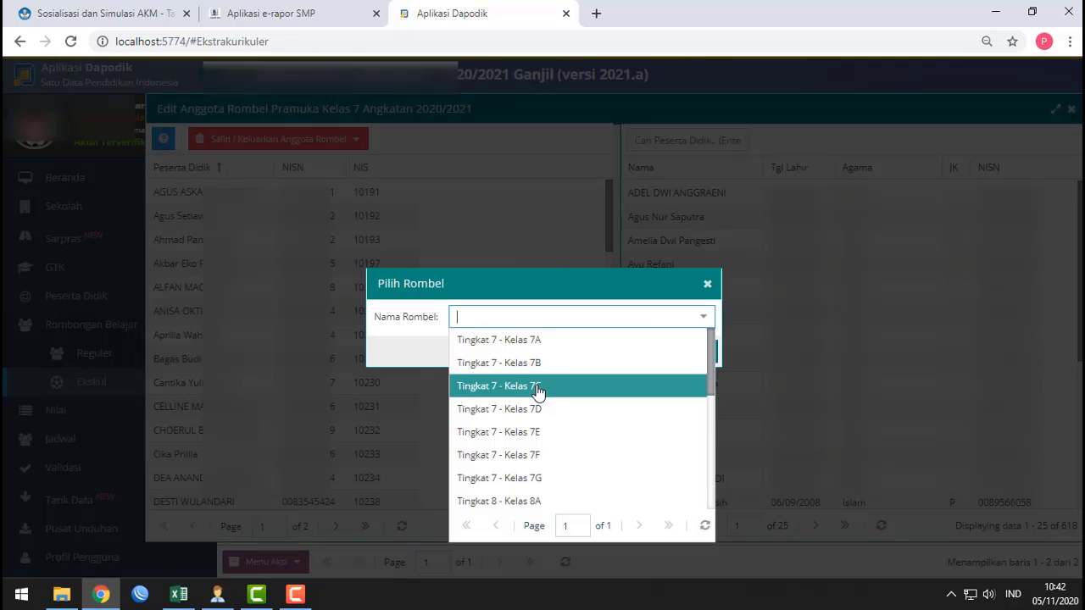
left_click(537, 387)
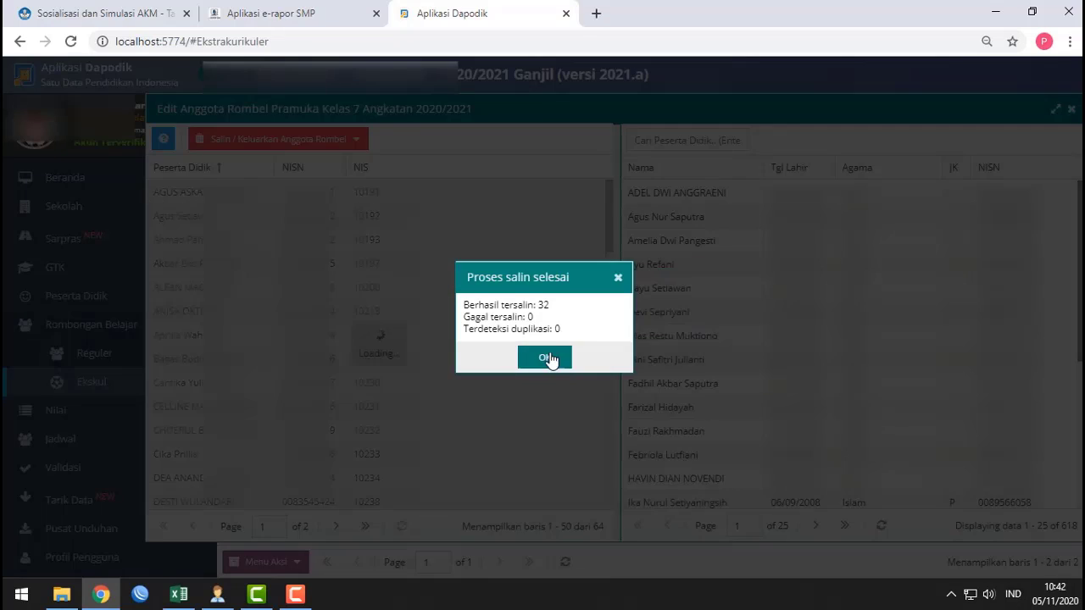
left_click(546, 358)
- Copy all members of one more Tingkat 7 class group into Pramuka Kelas 7 and close its member editor
left_click(353, 146)
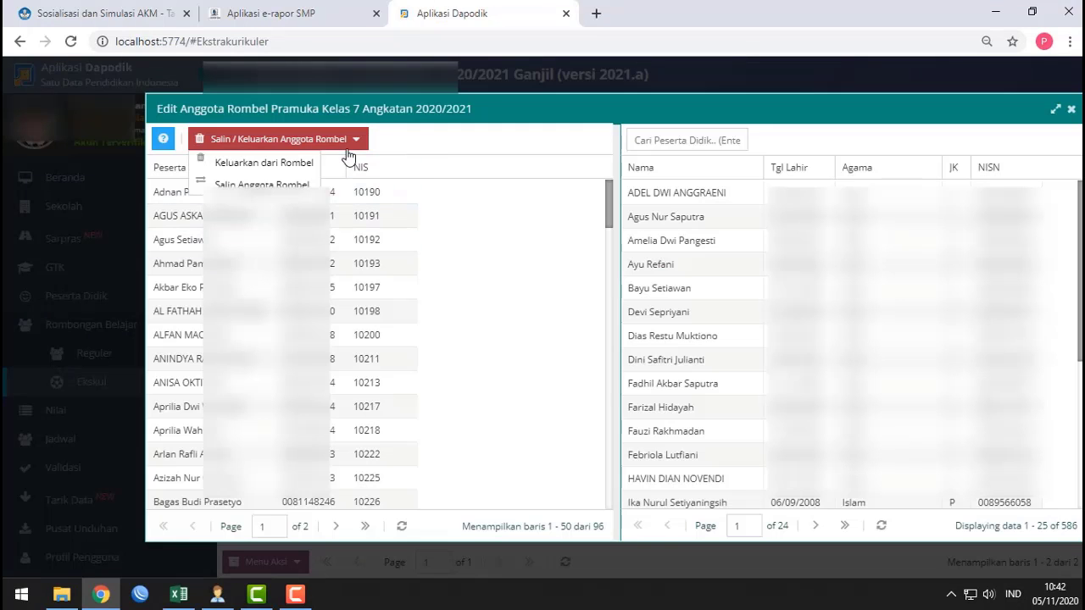
left_click(289, 185)
left_click(517, 357)
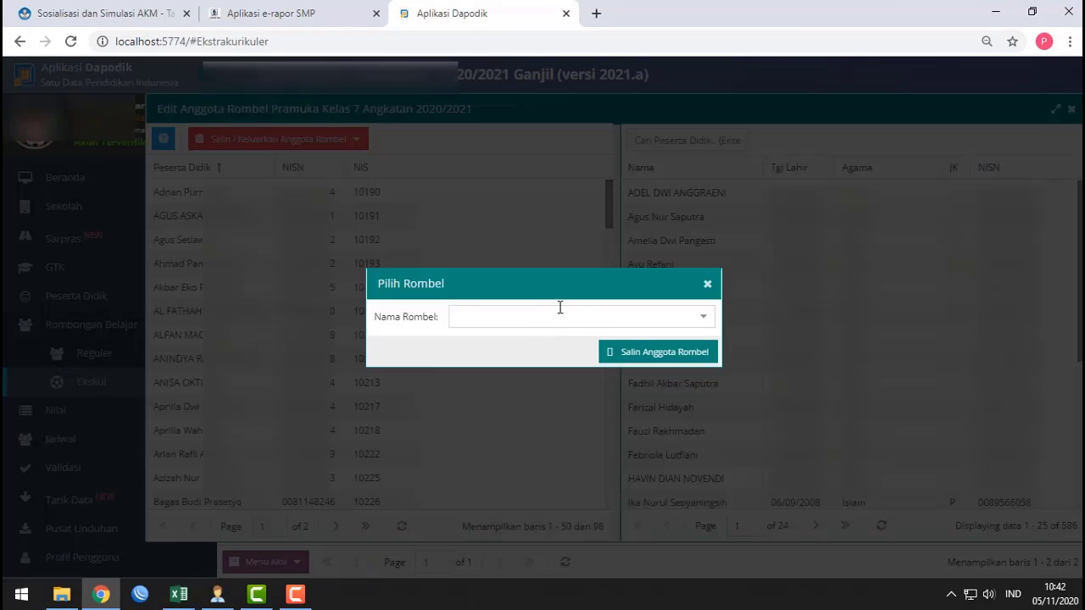
left_click(696, 317)
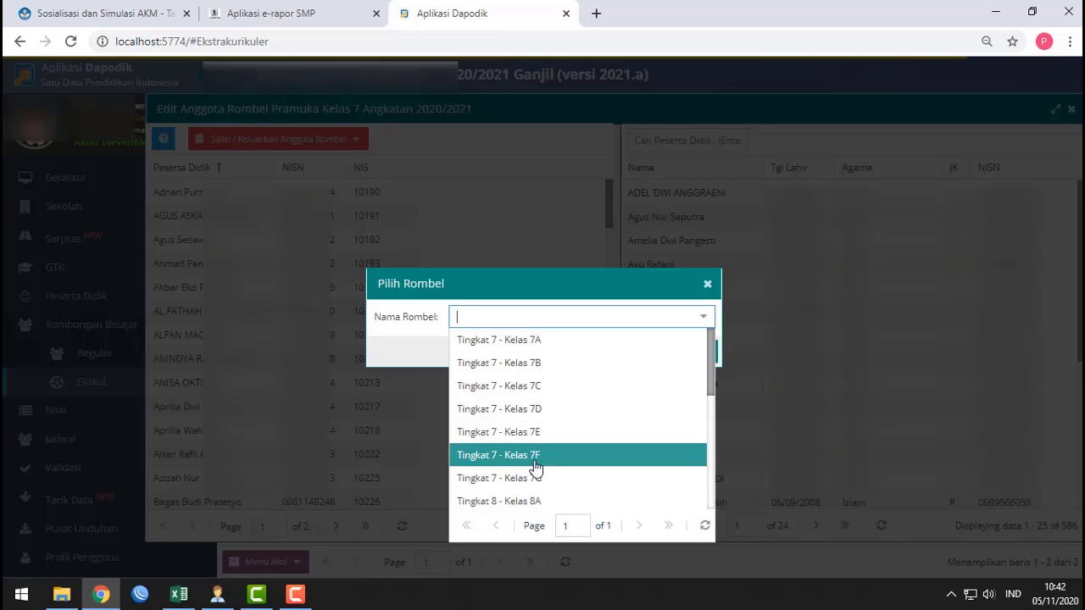
left_click(545, 468)
left_click(659, 352)
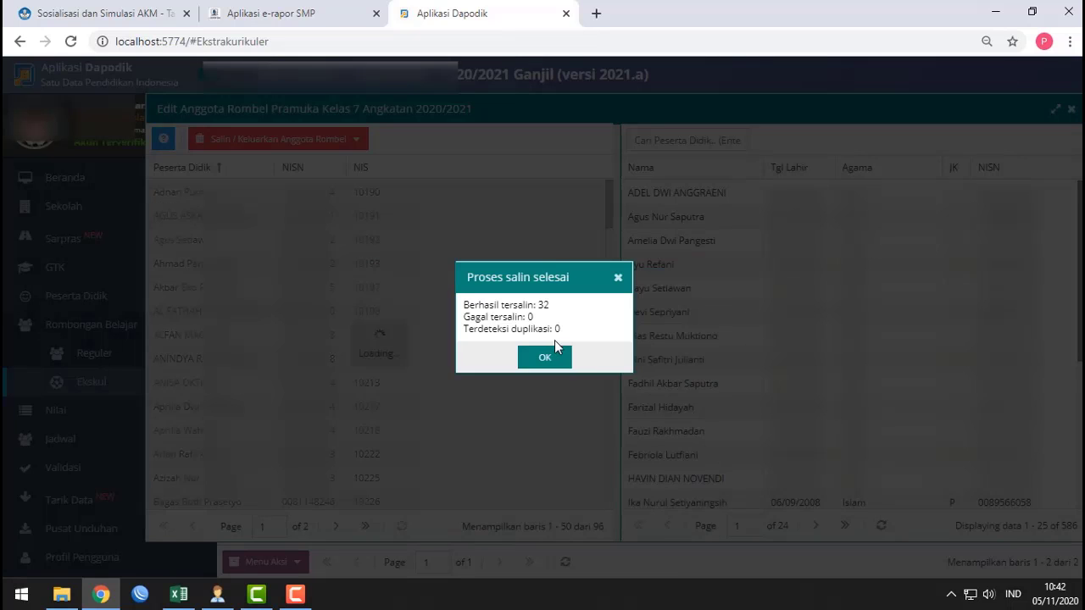
left_click(545, 354)
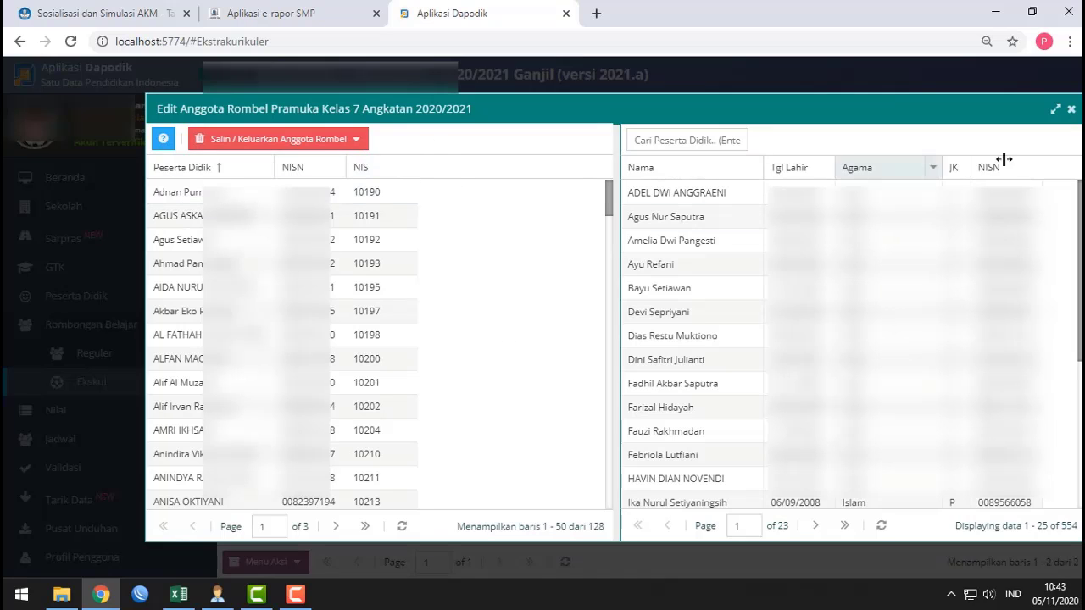
left_click(1071, 110)
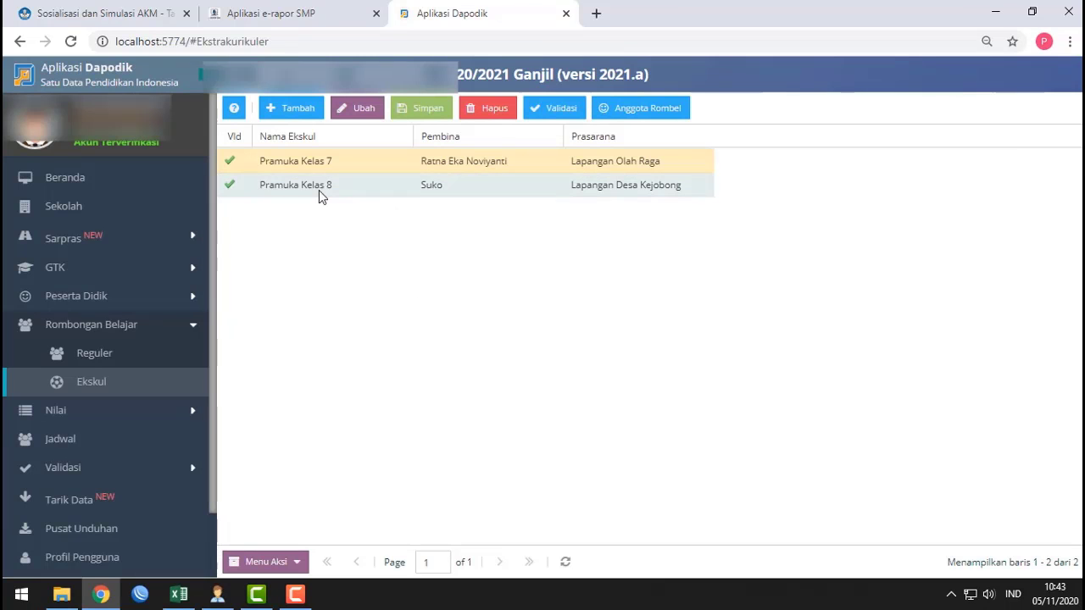
- Open the class-group member editor for the Pramuka Kelas 8 extracurricular
left_click(352, 192)
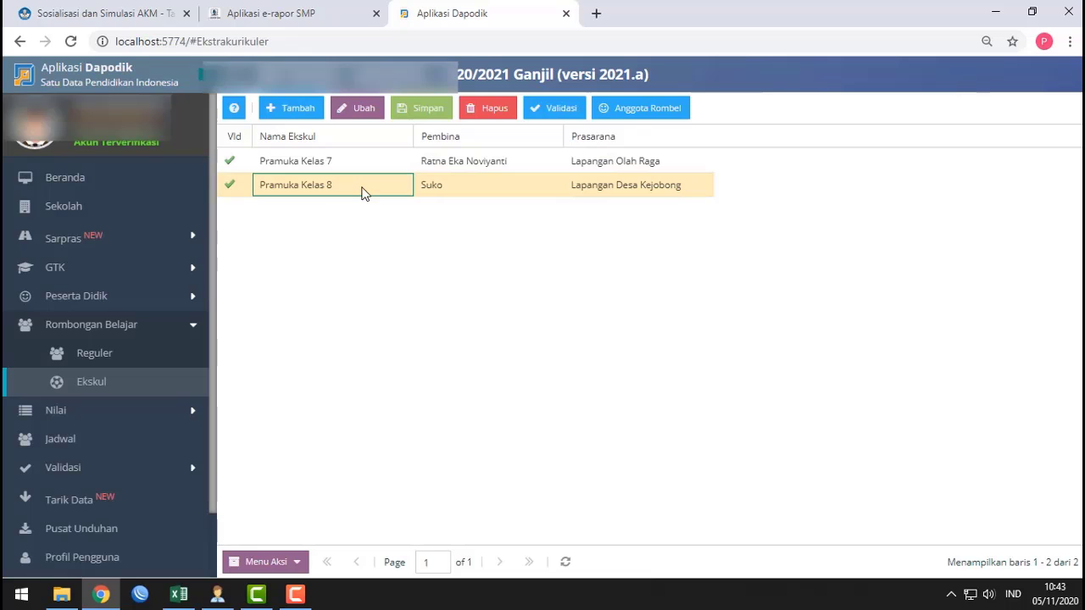
left_click(440, 193)
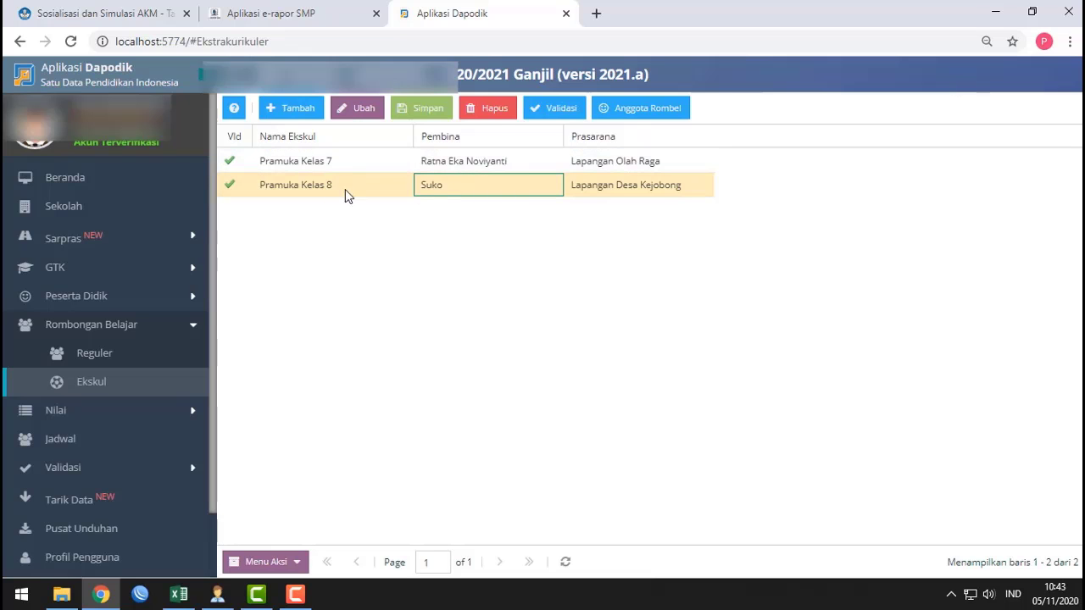
left_click(644, 110)
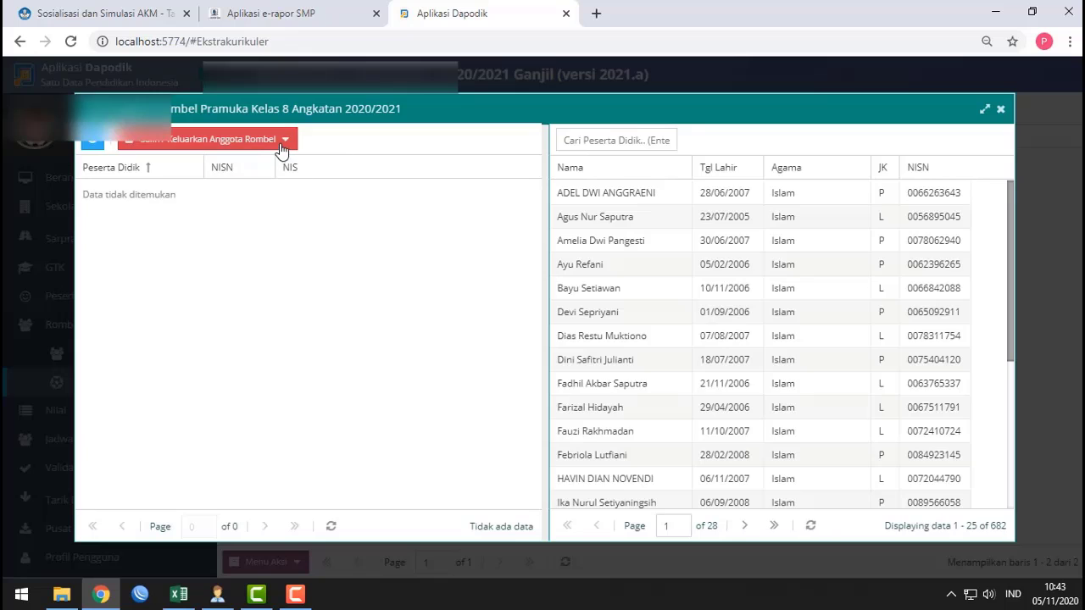
- Copy all members of the class group Kelas 8A into Pramuka Kelas 8 and dismiss the copy summary
left_click(285, 140)
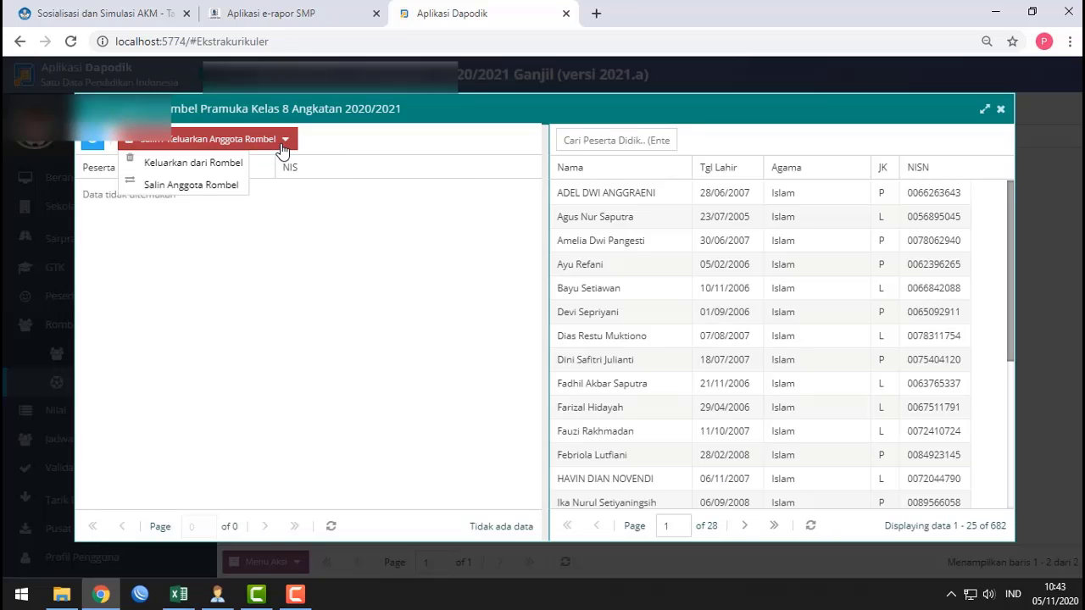
left_click(191, 185)
left_click(525, 361)
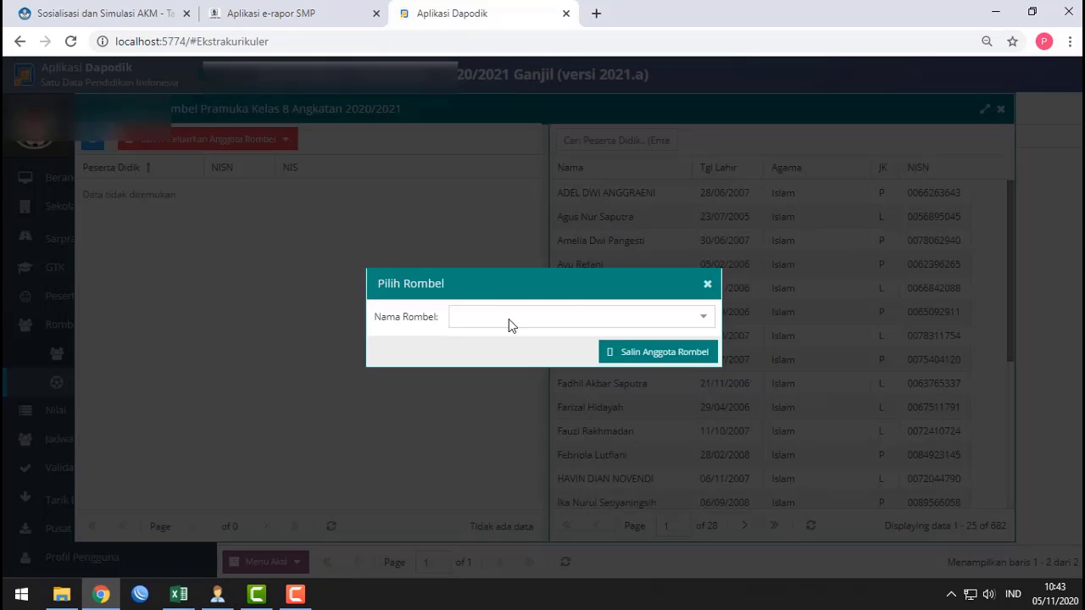
left_click(664, 312)
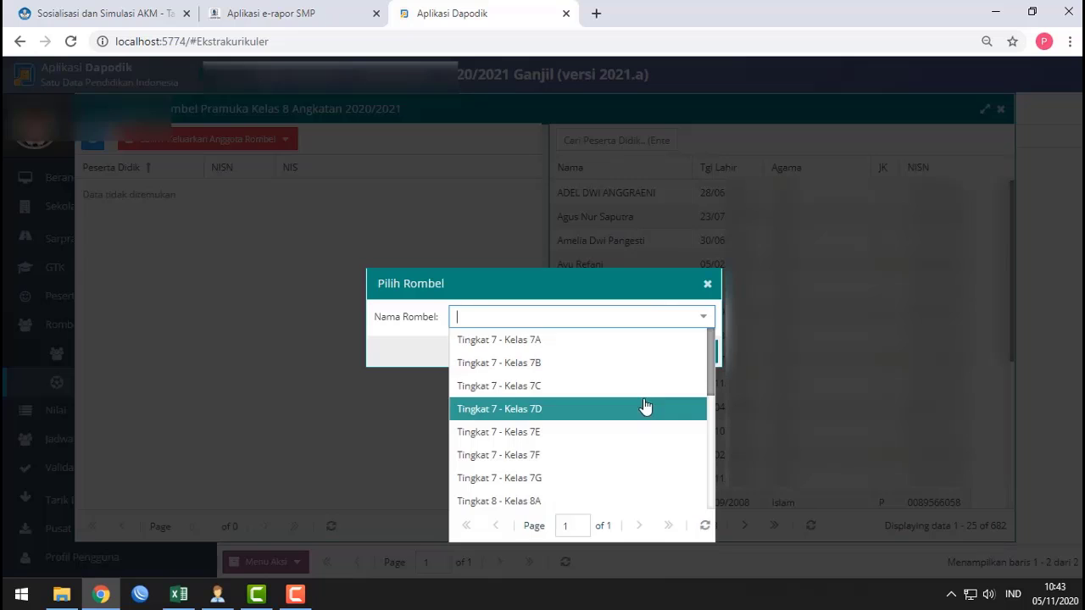
scroll(567, 416, "down", 3)
scroll(568, 416, "up", 3)
left_click(565, 424)
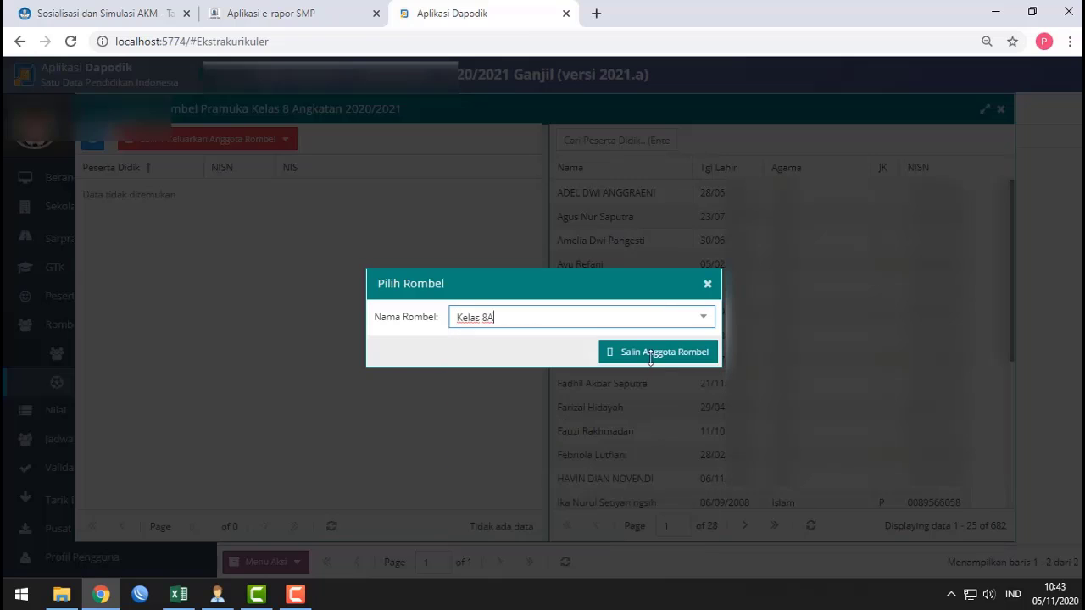
left_click(660, 354)
left_click(547, 356)
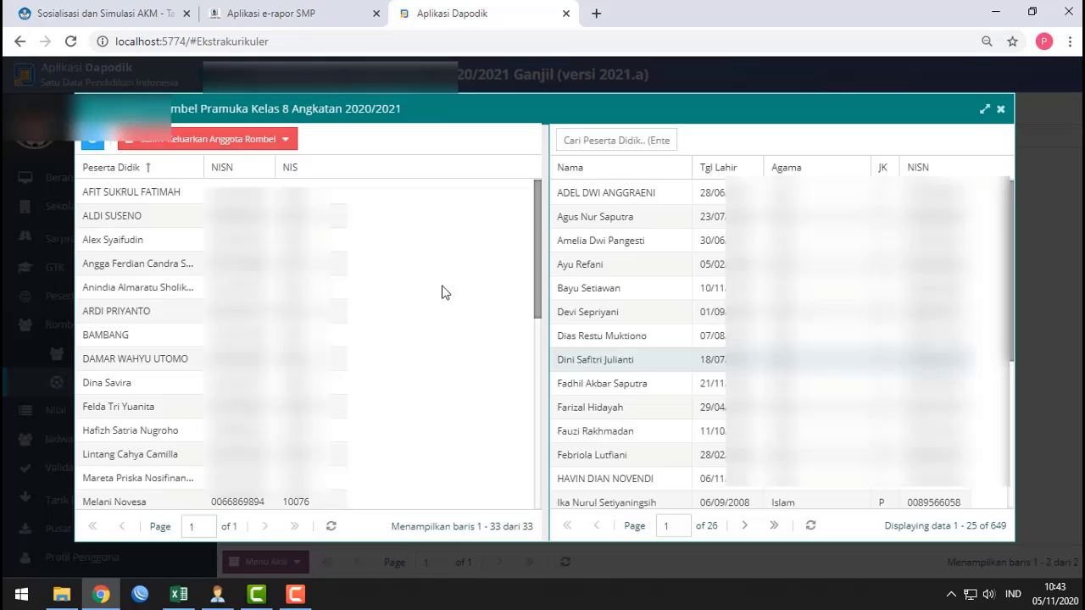
- Copy all members of the class group Kelas 8B into Pramuka Kelas 8 and dismiss the copy summary
left_click(265, 152)
left_click(225, 183)
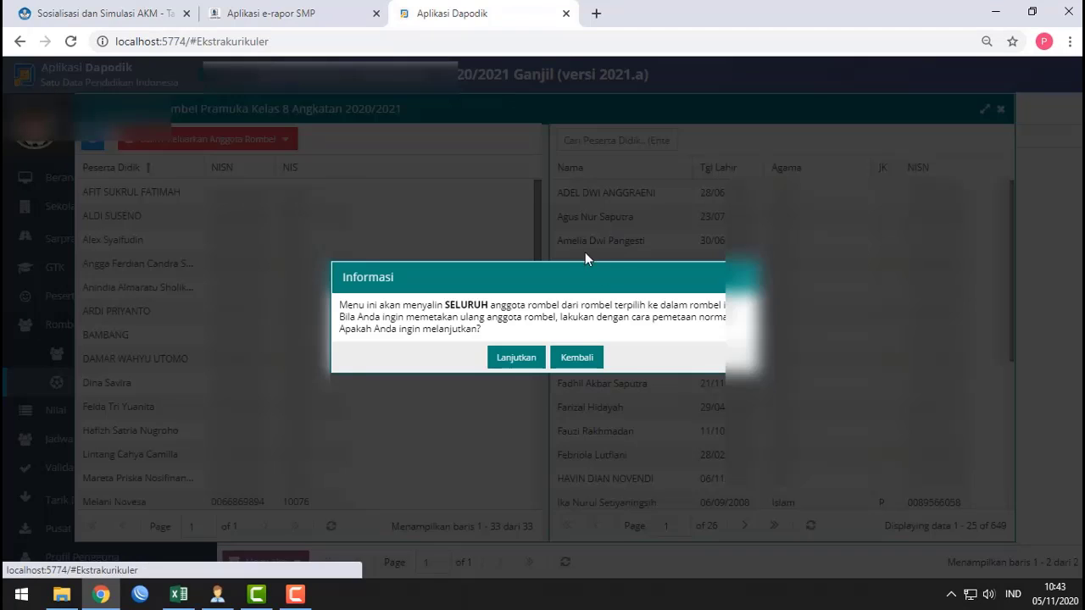
left_click(519, 359)
left_click(703, 319)
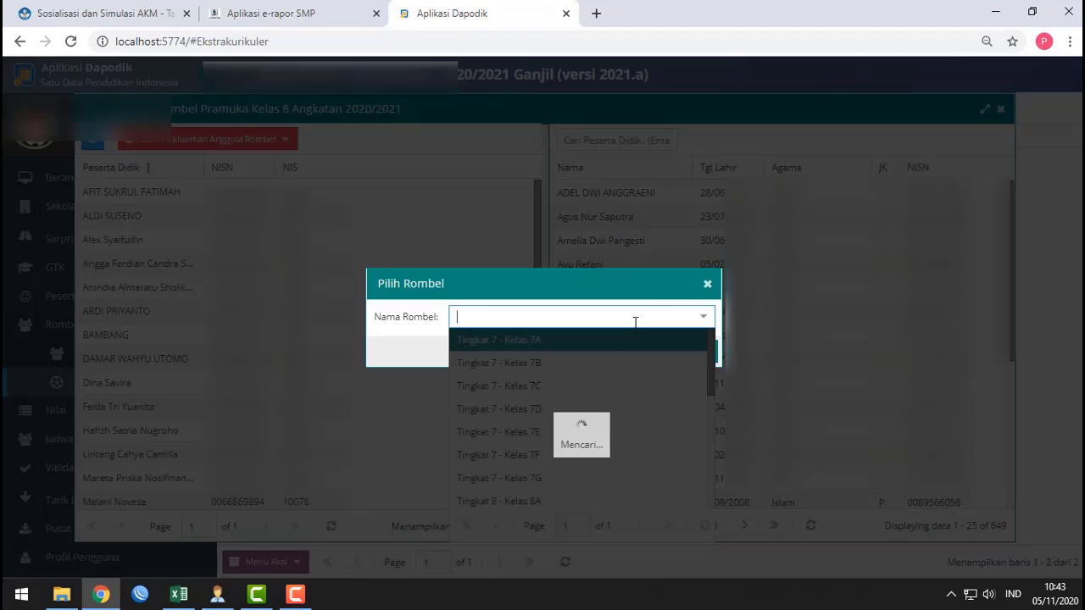
scroll(562, 424, "down", 2)
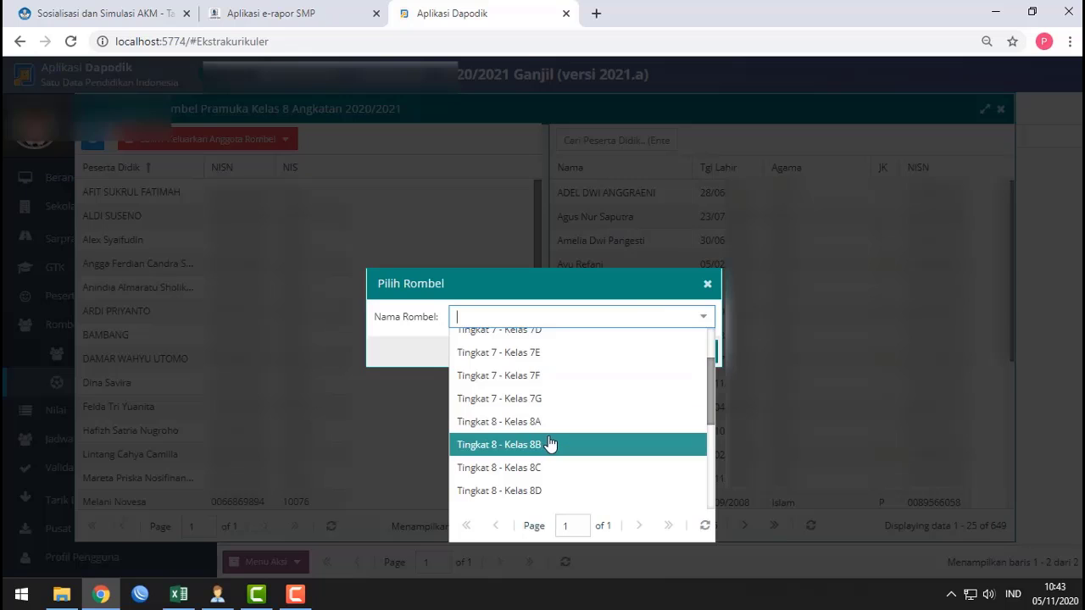
left_click(552, 444)
left_click(670, 352)
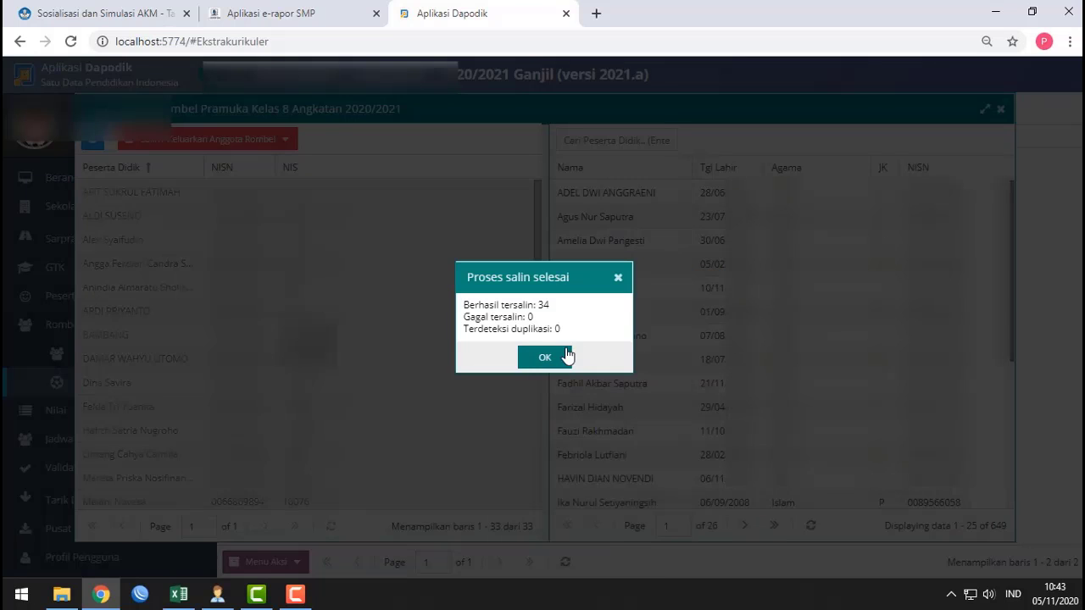
left_click(552, 359)
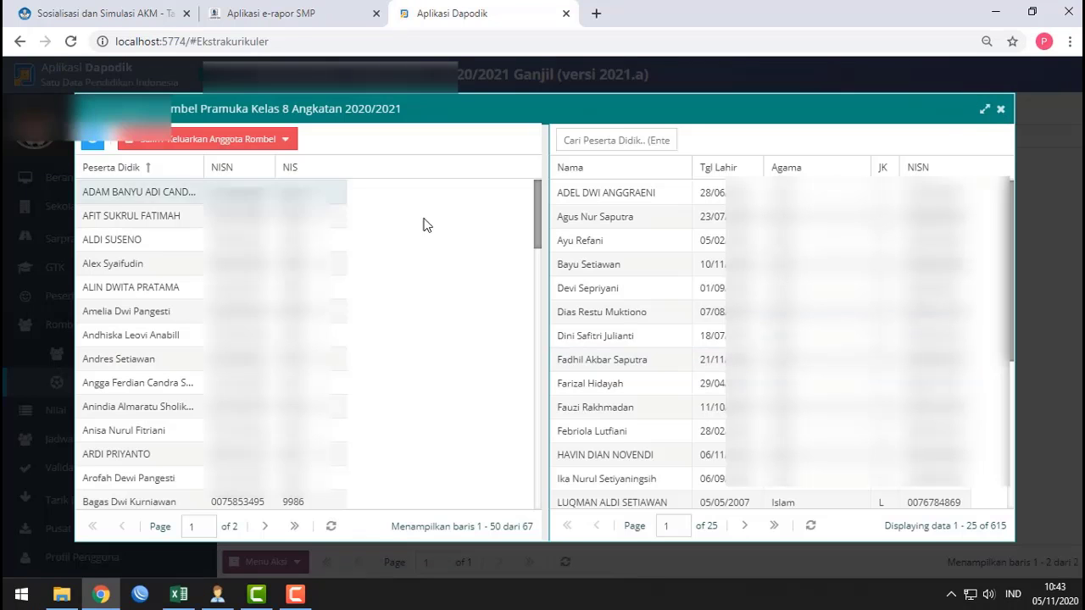
- Examine the member copy and removal options and the available students for Pramuka Kelas 8, and return to the extracurricular list
left_click(275, 140)
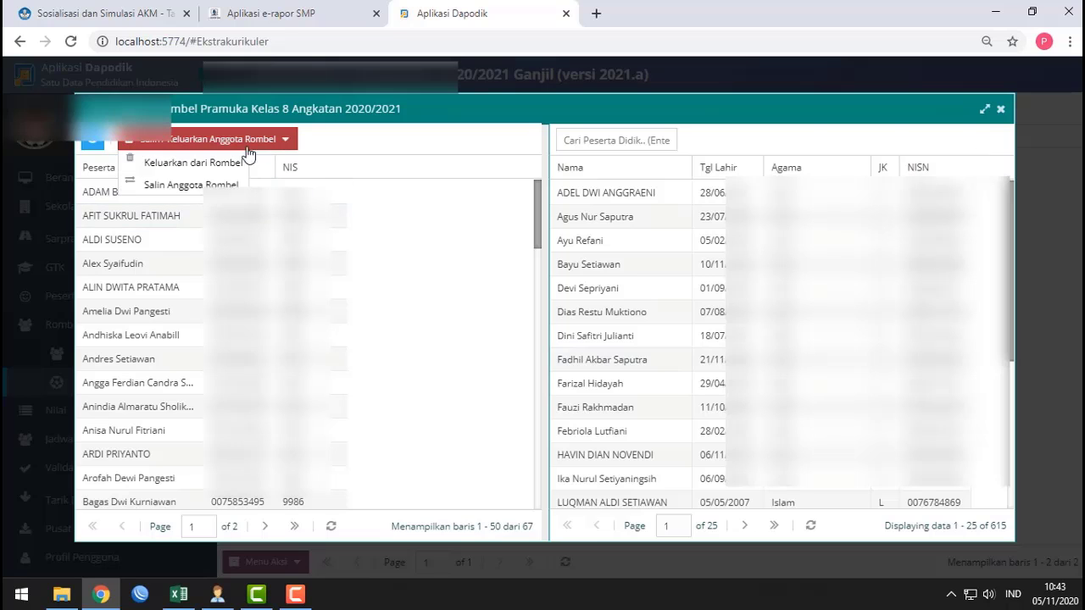
left_click(471, 124)
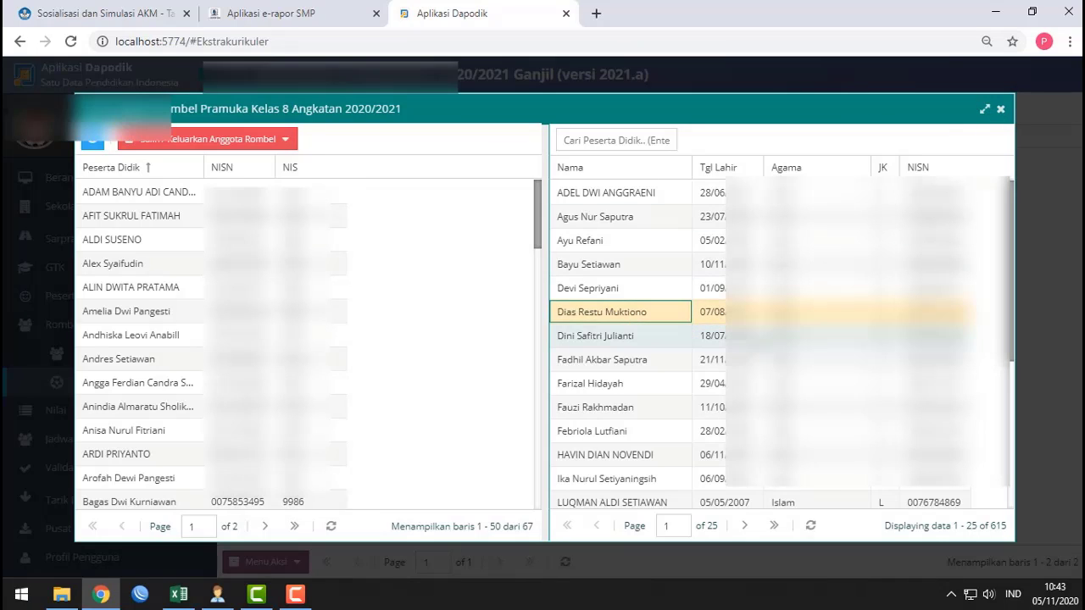
left_click(607, 337)
left_click(605, 360)
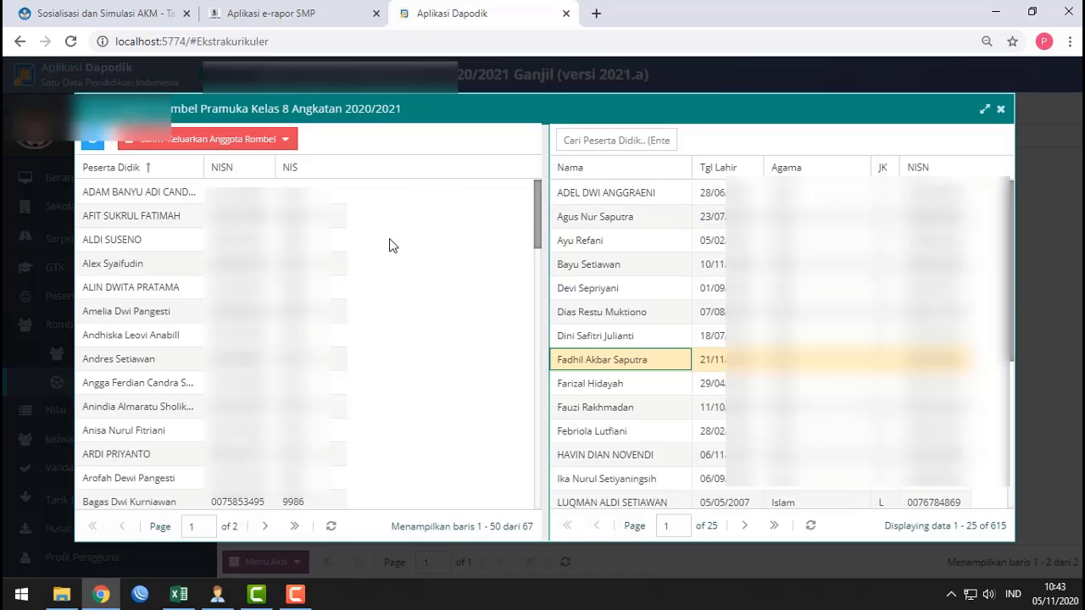
left_click(590, 239)
left_click(615, 356)
left_click(626, 430)
left_click(625, 256)
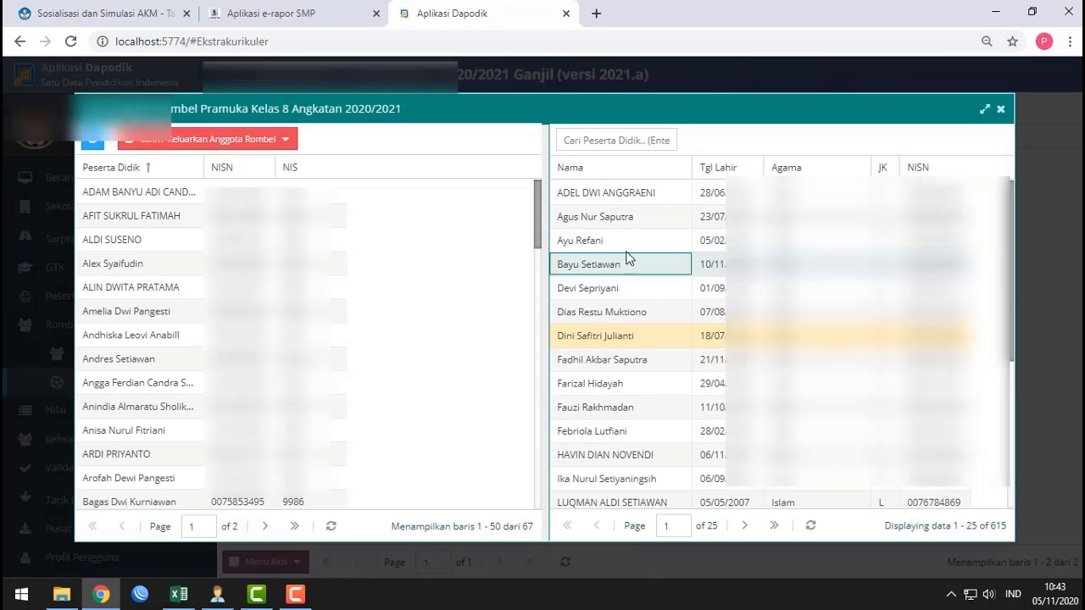
left_click(654, 140)
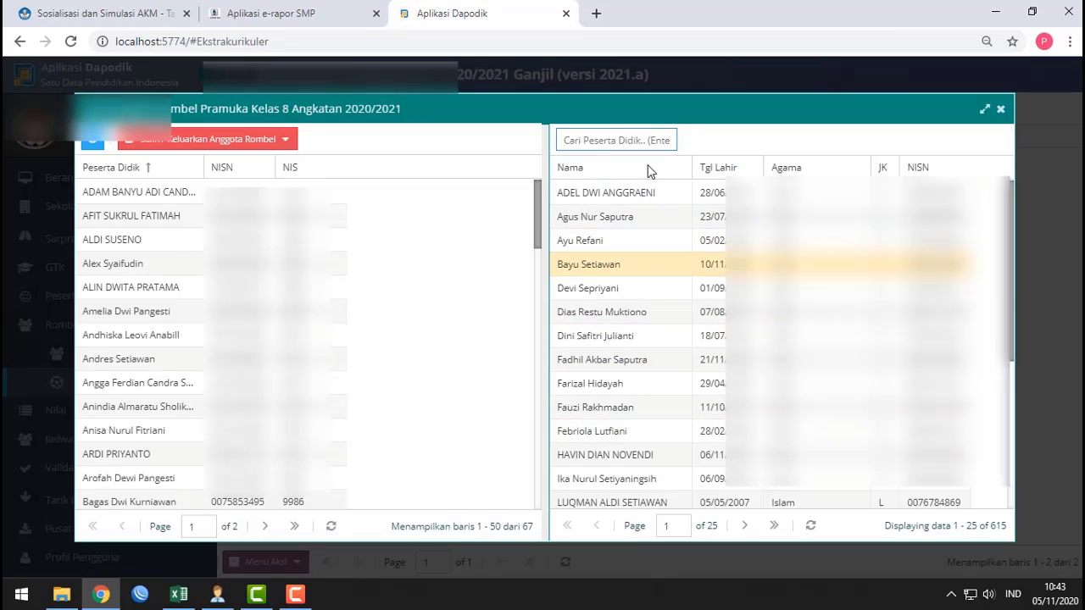
left_click(592, 287)
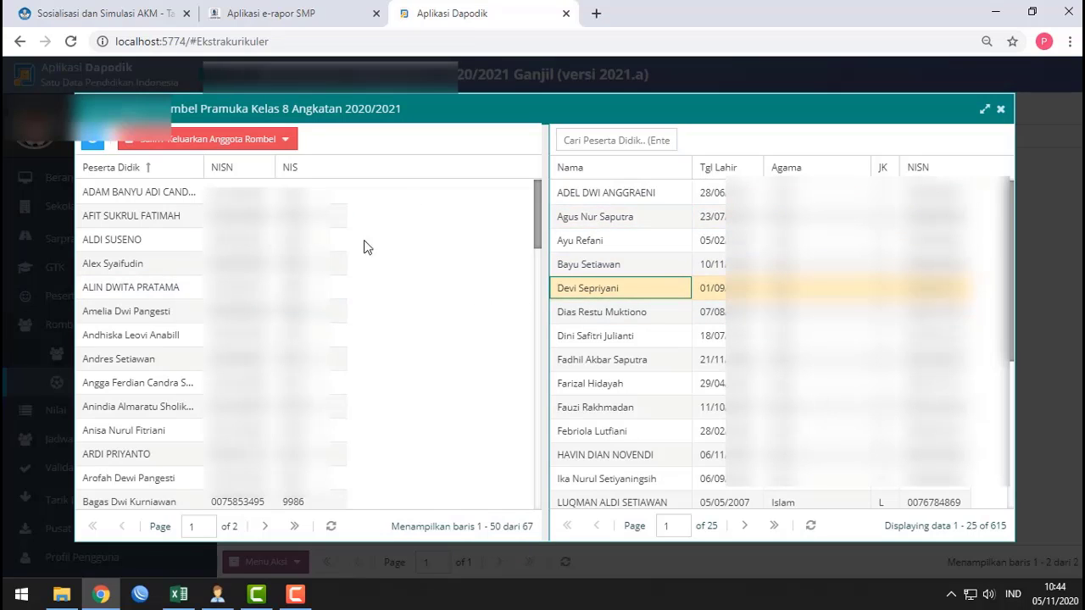
left_click(1001, 109)
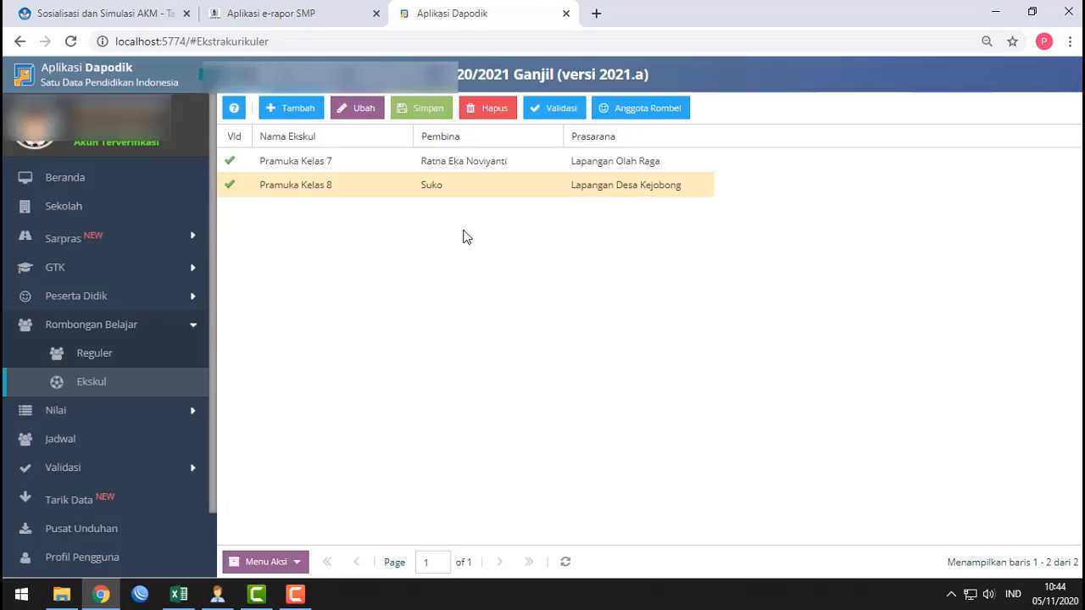
left_click(329, 190)
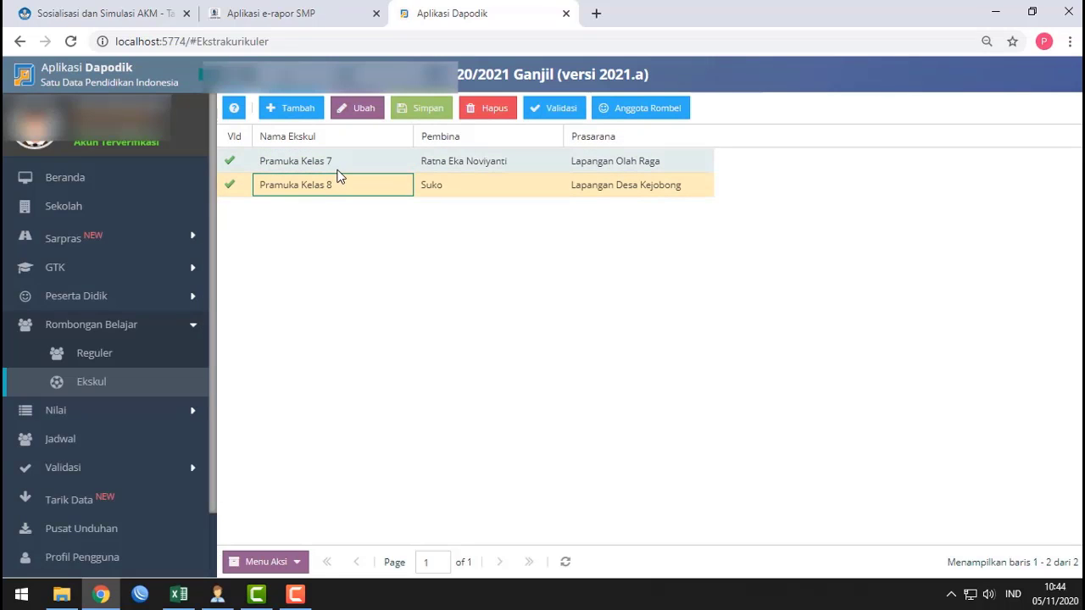
left_click(338, 166)
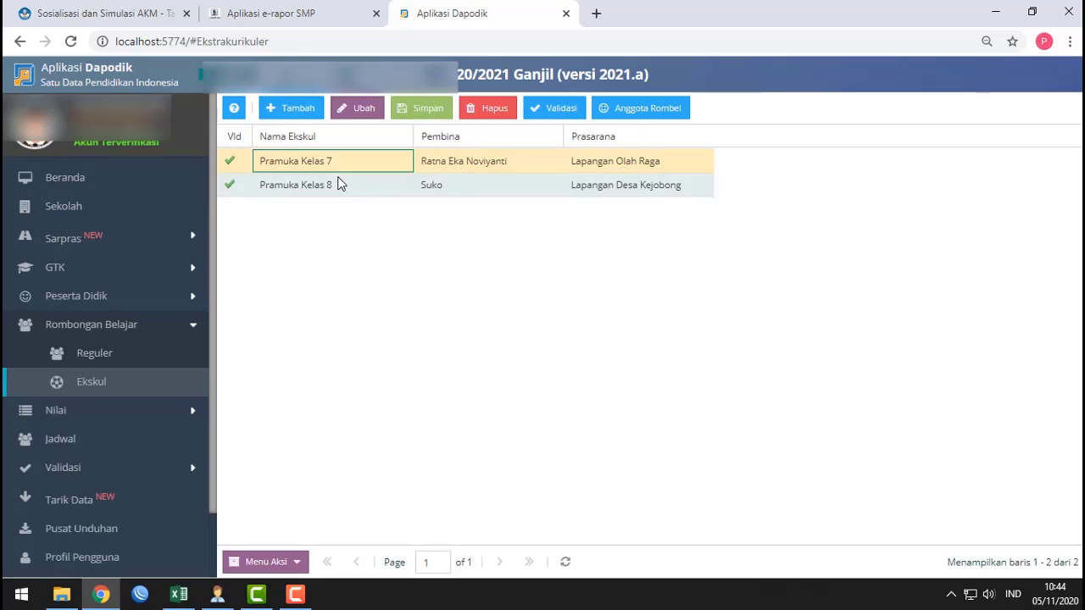
left_click(338, 183)
left_click(355, 164)
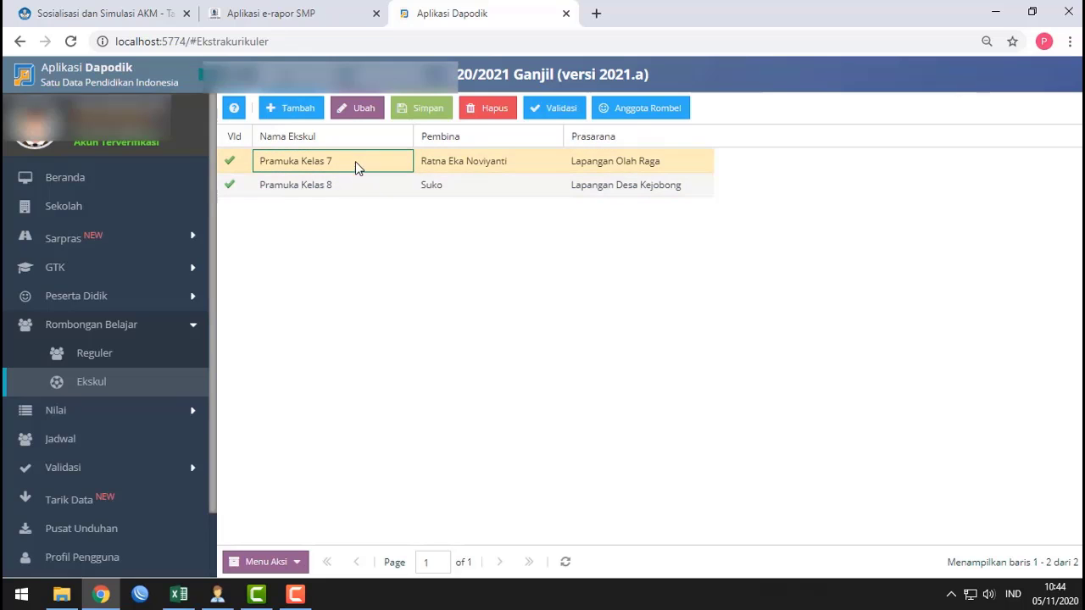
left_click(358, 189)
left_click(365, 168)
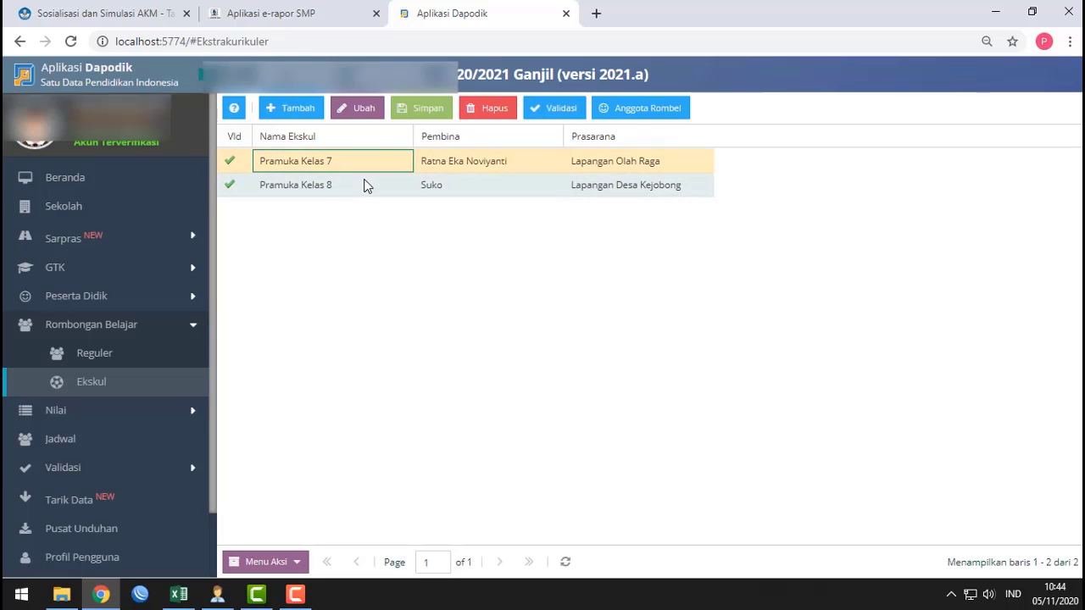
left_click(365, 182)
left_click(367, 167)
left_click(370, 187)
left_click(372, 173)
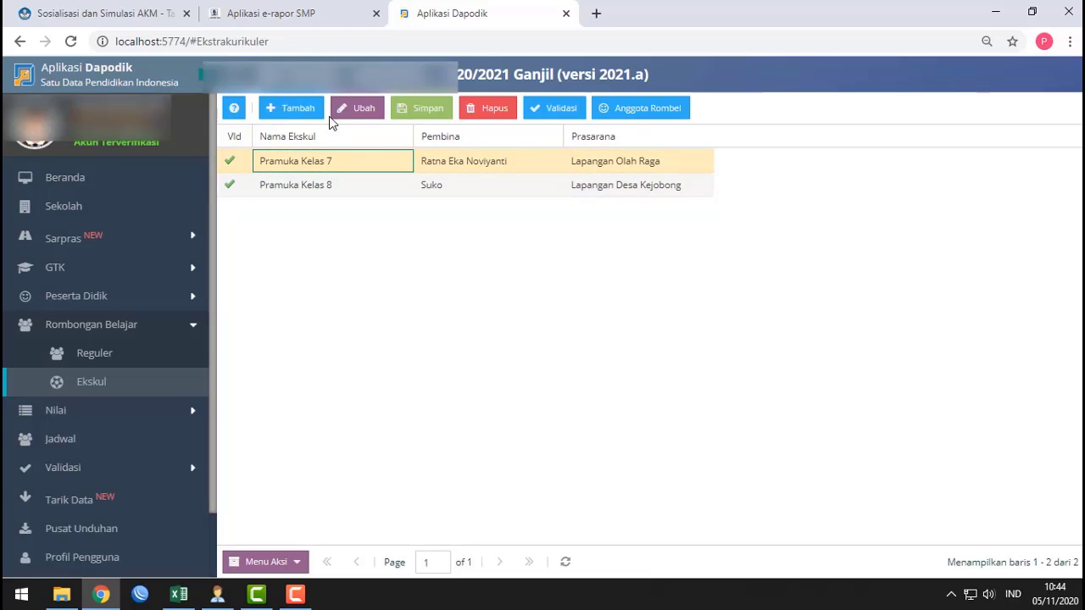
left_click(331, 179)
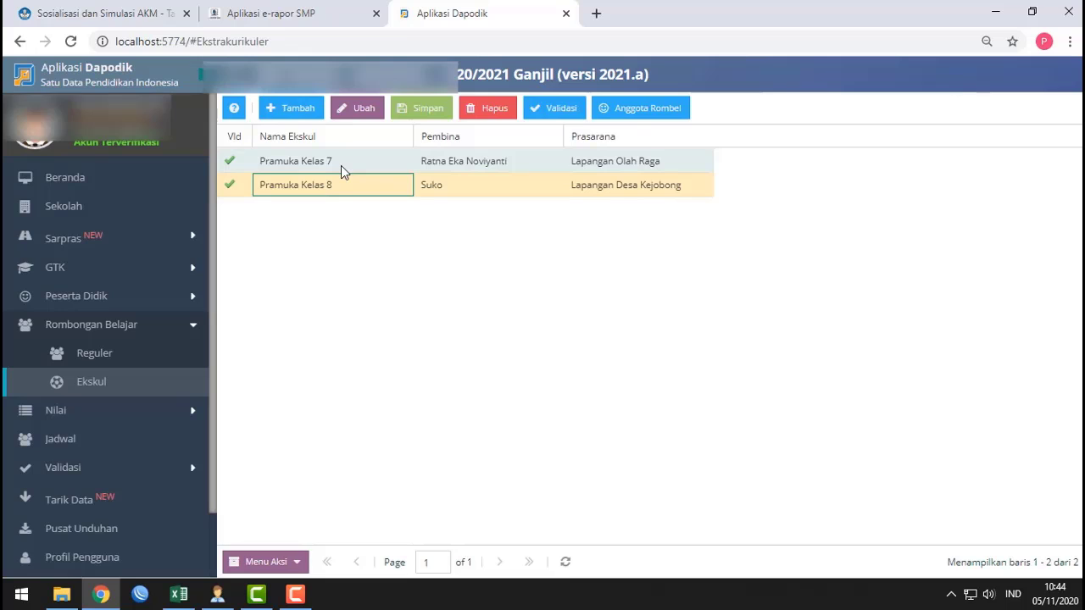
left_click(341, 166)
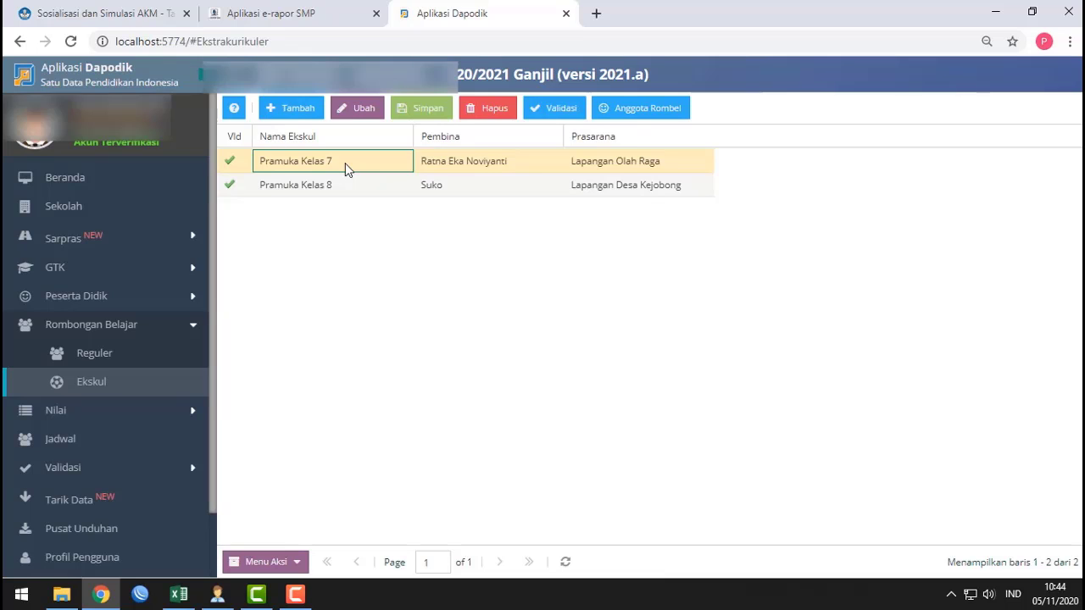
left_click(341, 188)
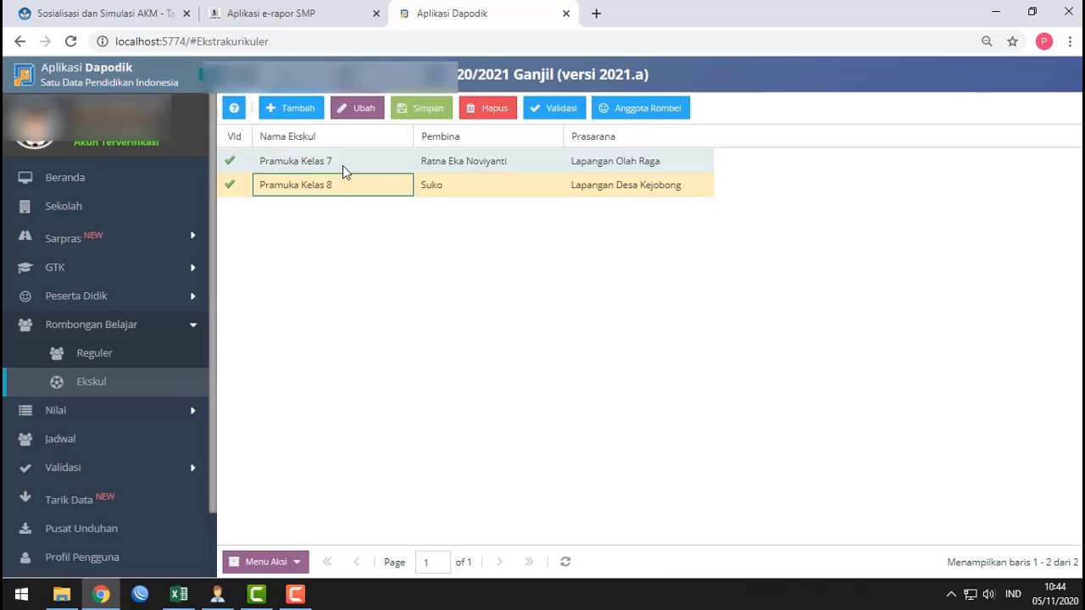
left_click(342, 165)
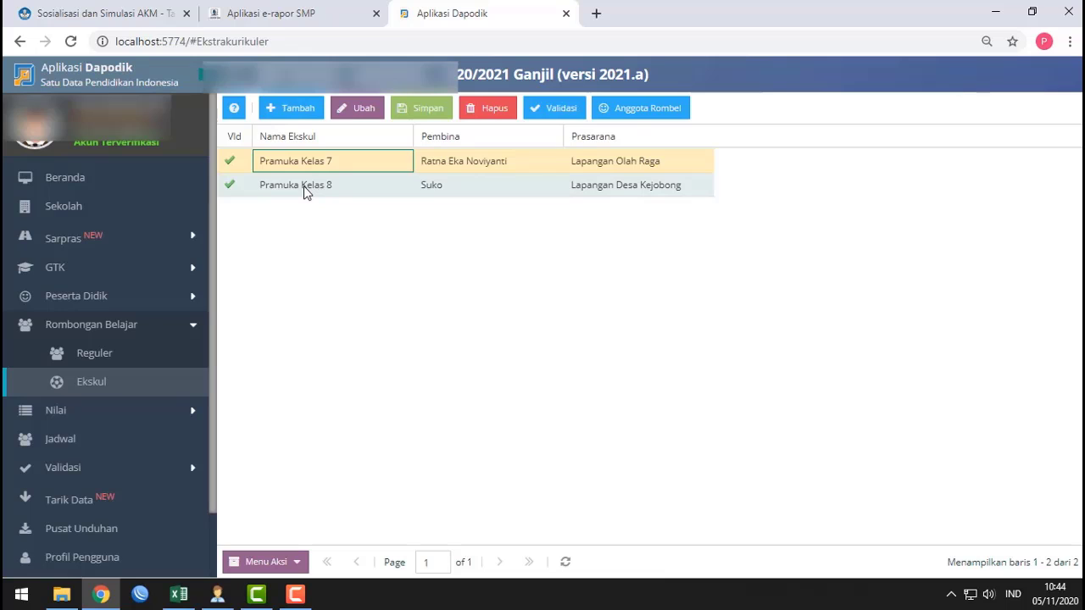
- Open the extracurricular section of the school's detail data and enlarge the detail area
left_click(93, 206)
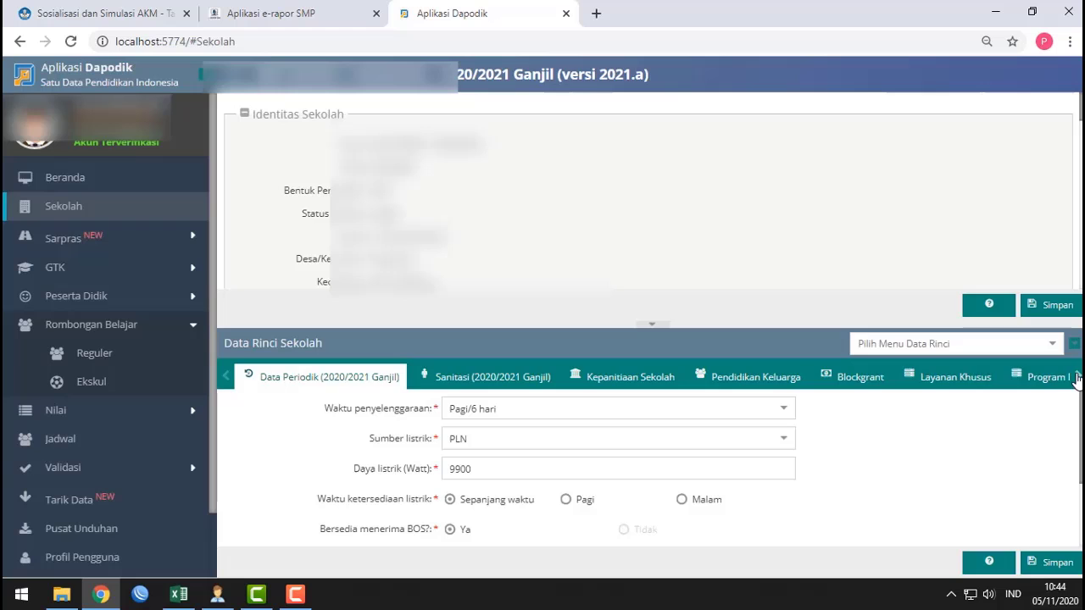
left_click(1077, 378)
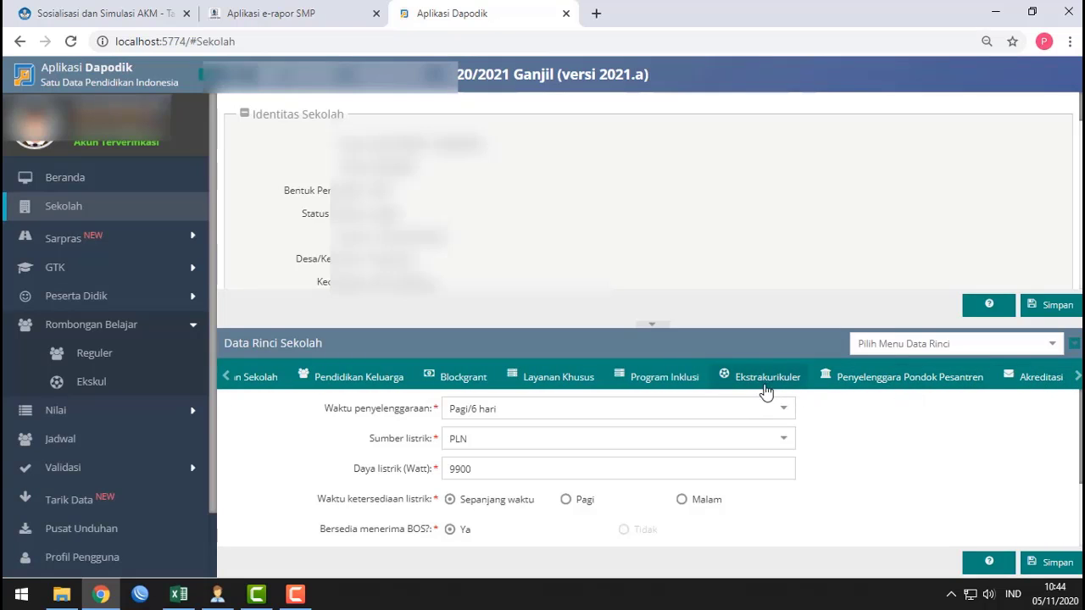
left_click_drag(769, 323, 774, 164)
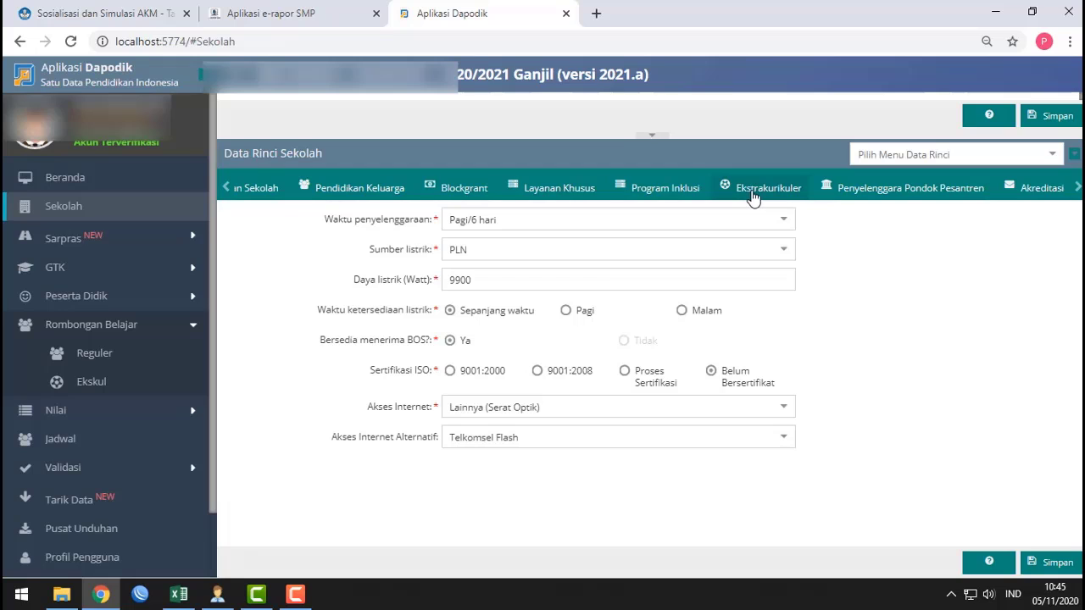
left_click(769, 190)
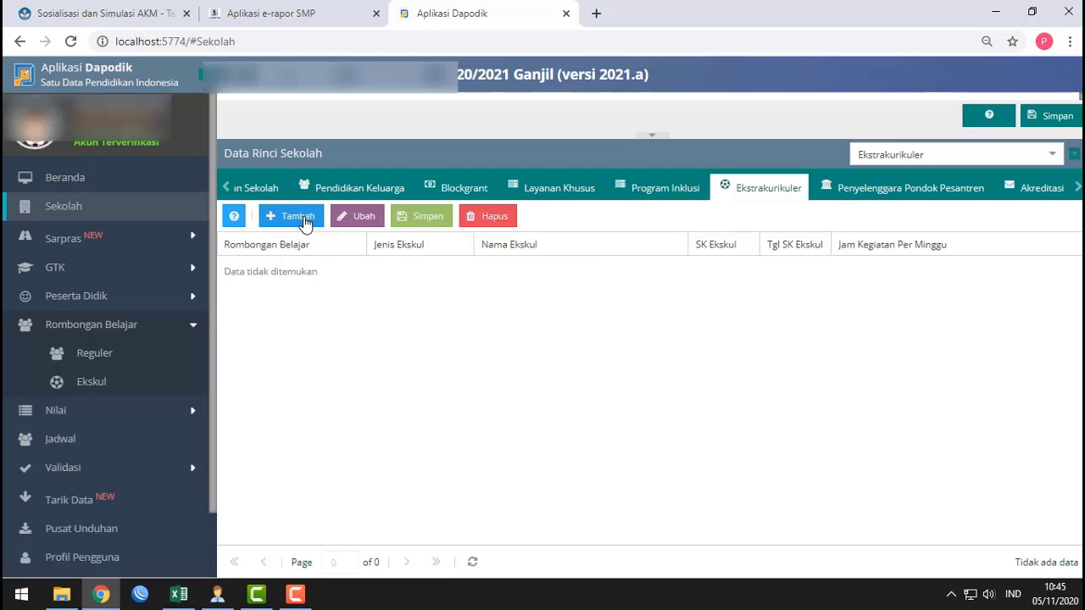
- Add a school extracurricular record for the class group Pramuka Kelas 7 with the type Pramuka
left_click(299, 217)
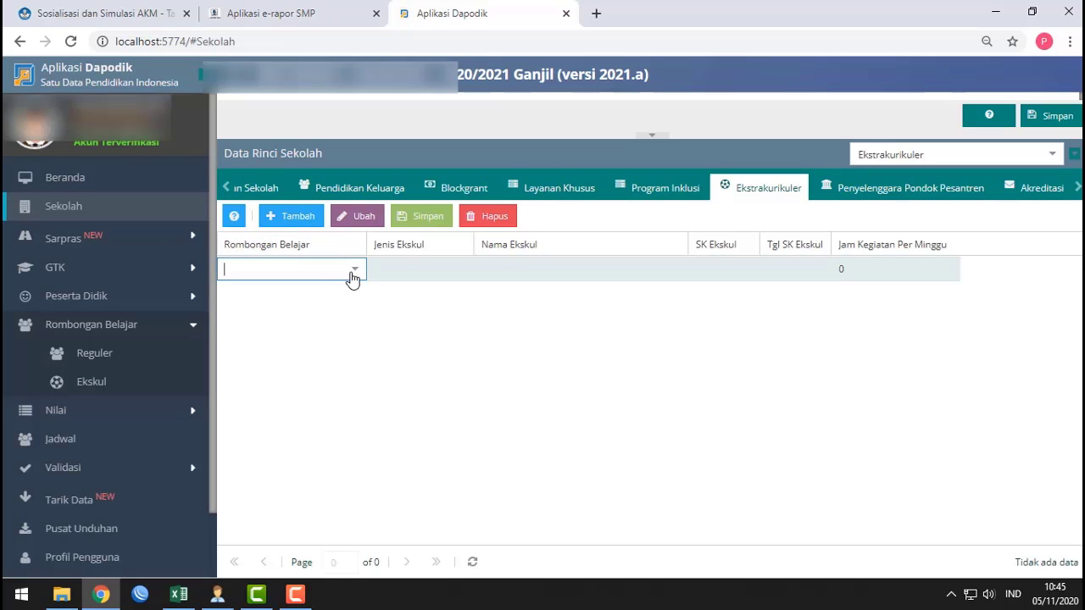
type("Pramuka")
left_click(353, 269)
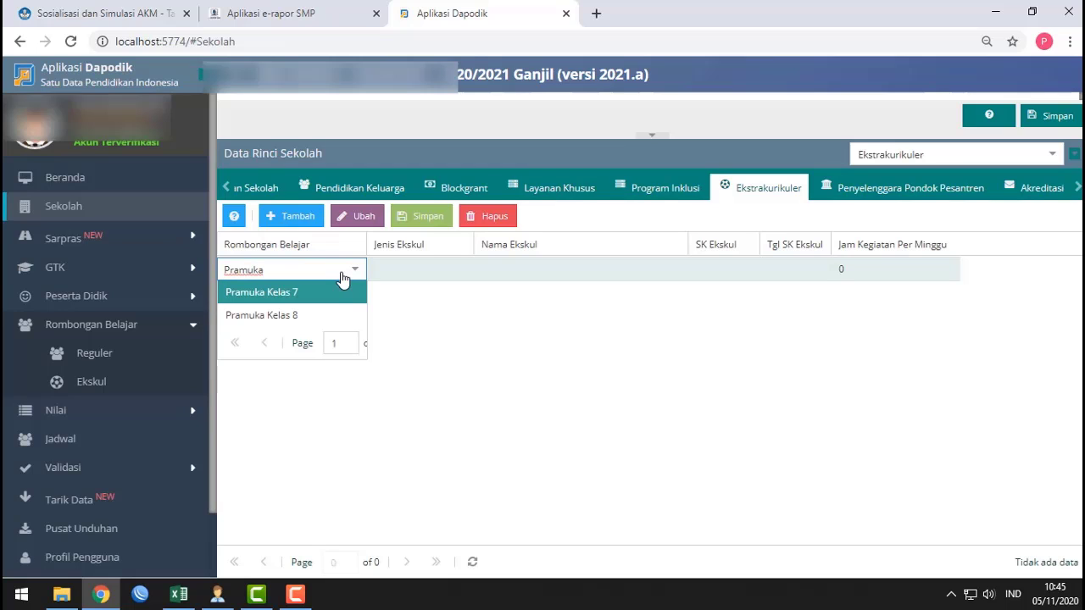
left_click(322, 293)
left_click(427, 273)
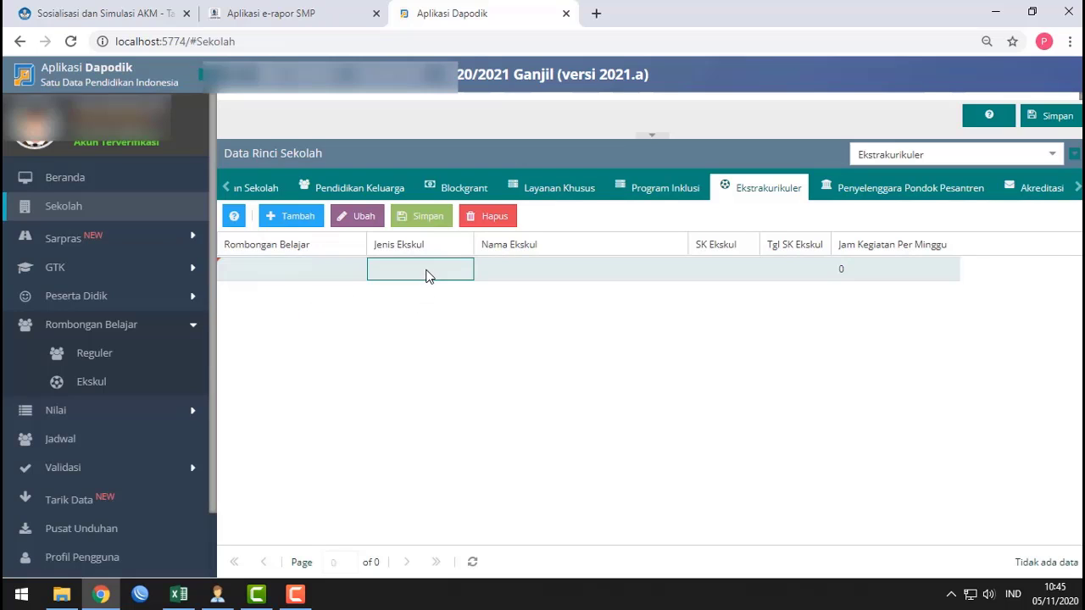
left_click(462, 270)
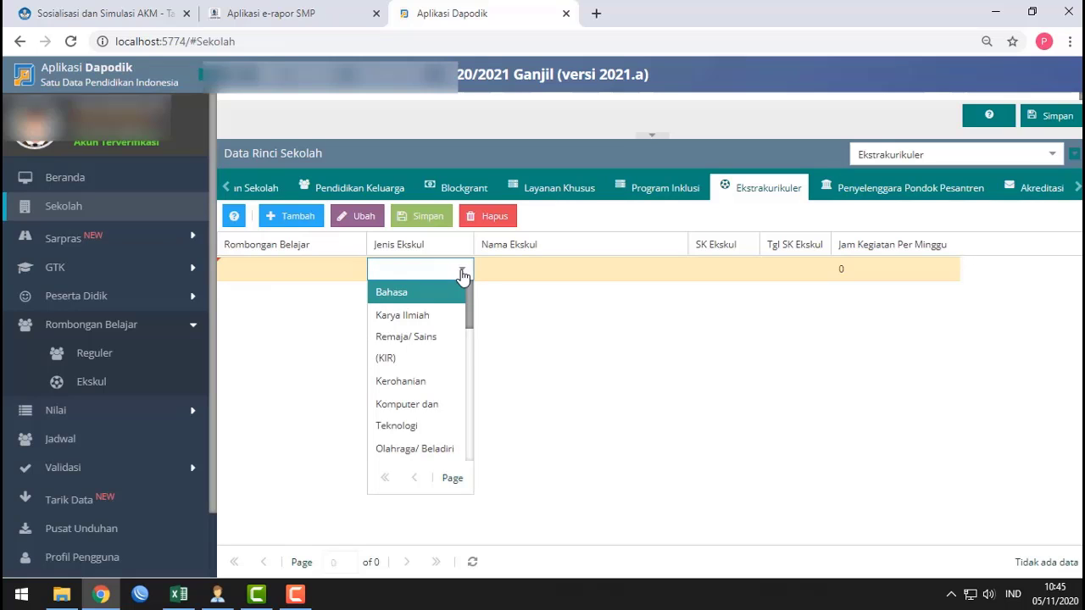
scroll(450, 321, "down", 2)
left_click(325, 279)
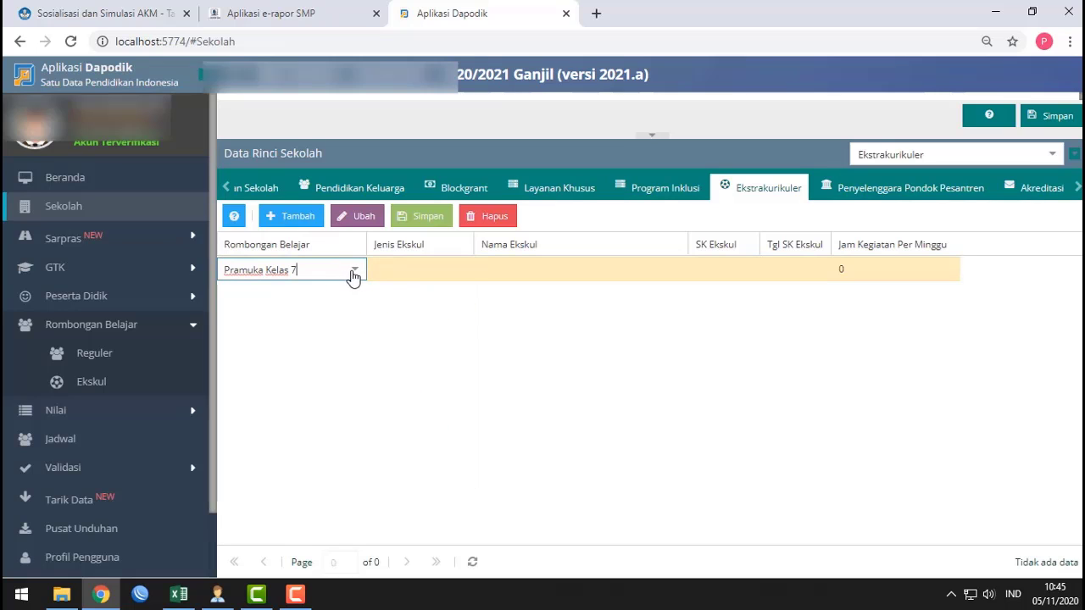
left_click(394, 270)
left_click(462, 270)
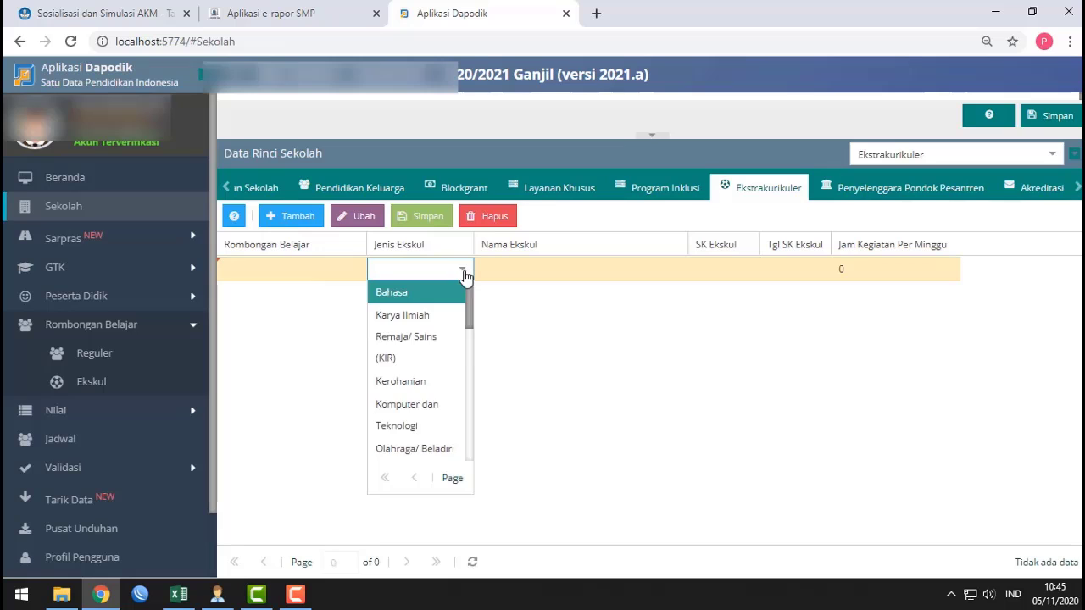
scroll(432, 339, "down", 5)
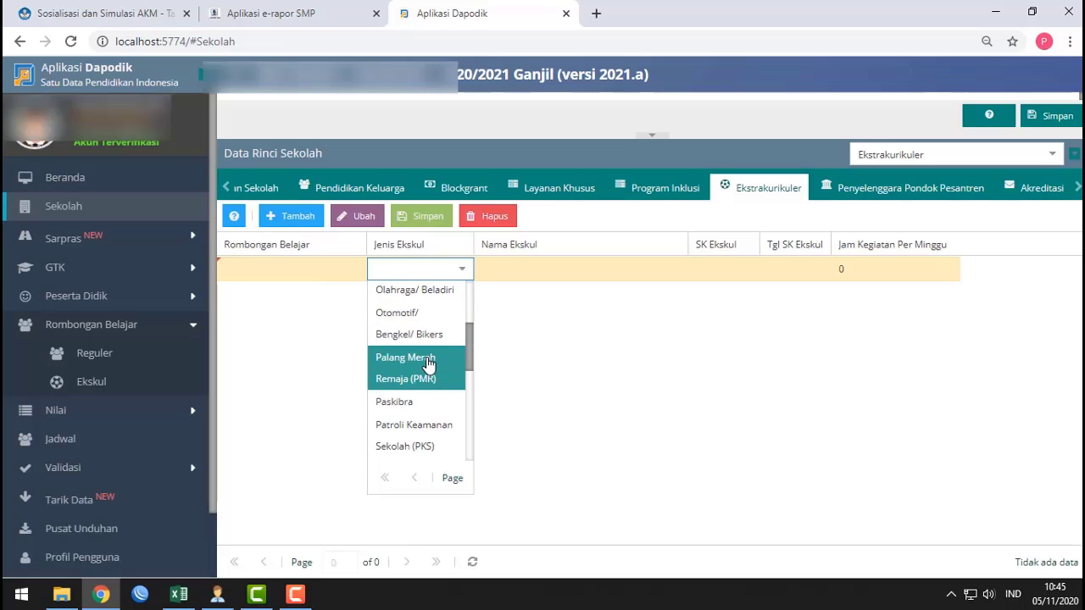
left_click(415, 413)
- Name the new extracurricular Pramuka, enter decree number 800/075/2020, decree date 01/07/2020 and 2 activity hours per week, and save the record
left_click(589, 272)
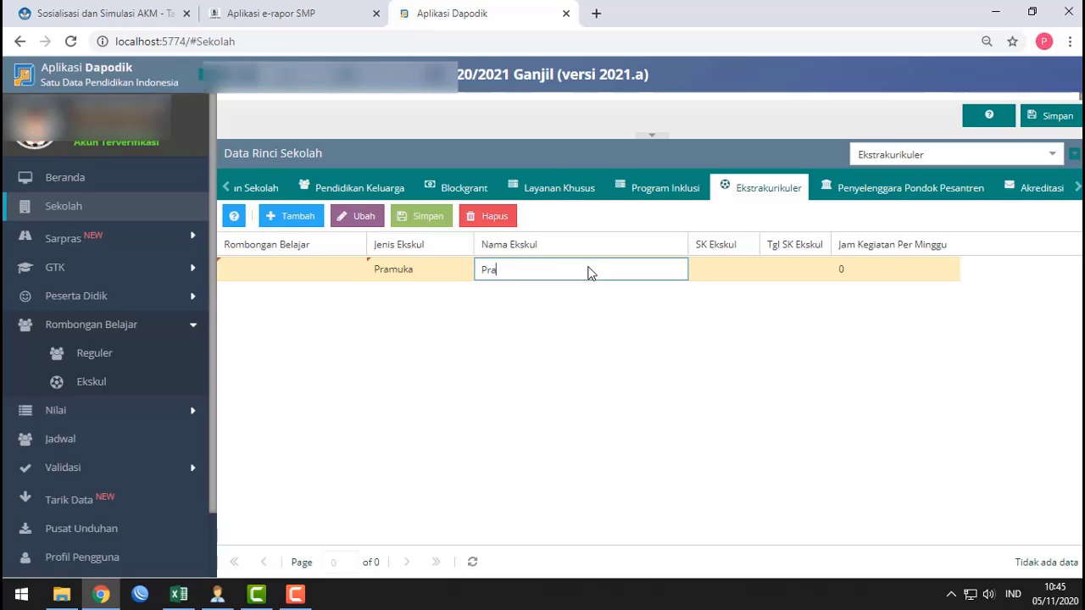
type("Pramuka")
key("Tab")
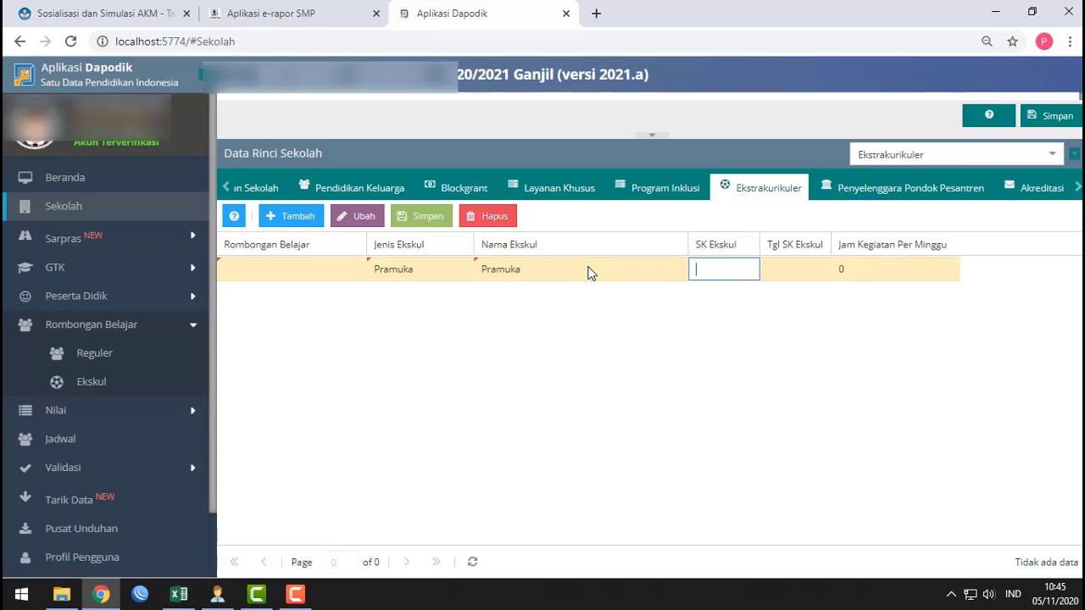
type("800/075/2020")
key("Tab")
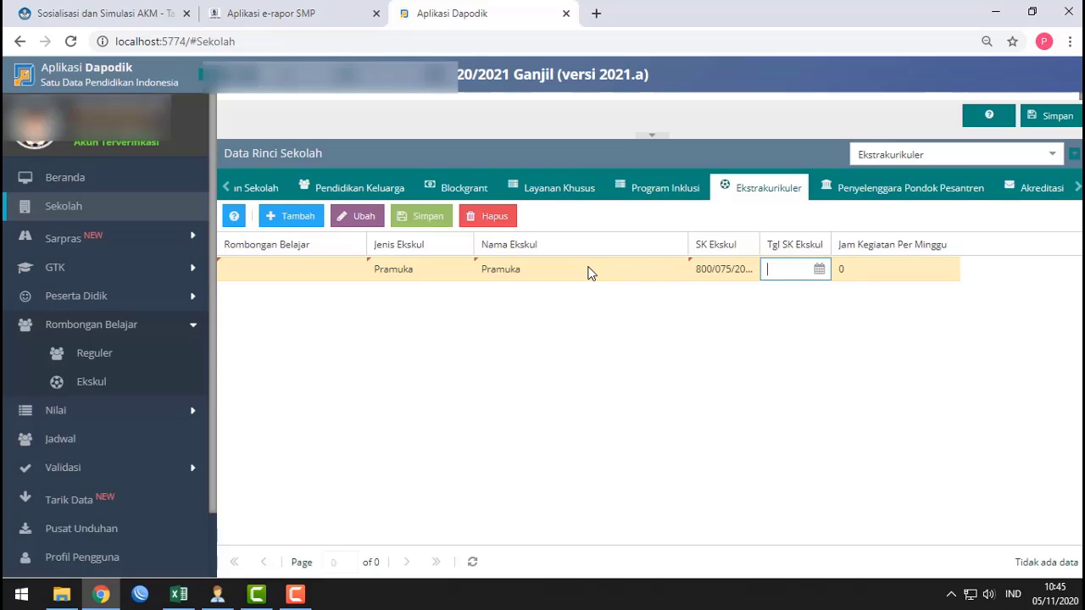
type("01")
type("/07/2020")
key("Tab")
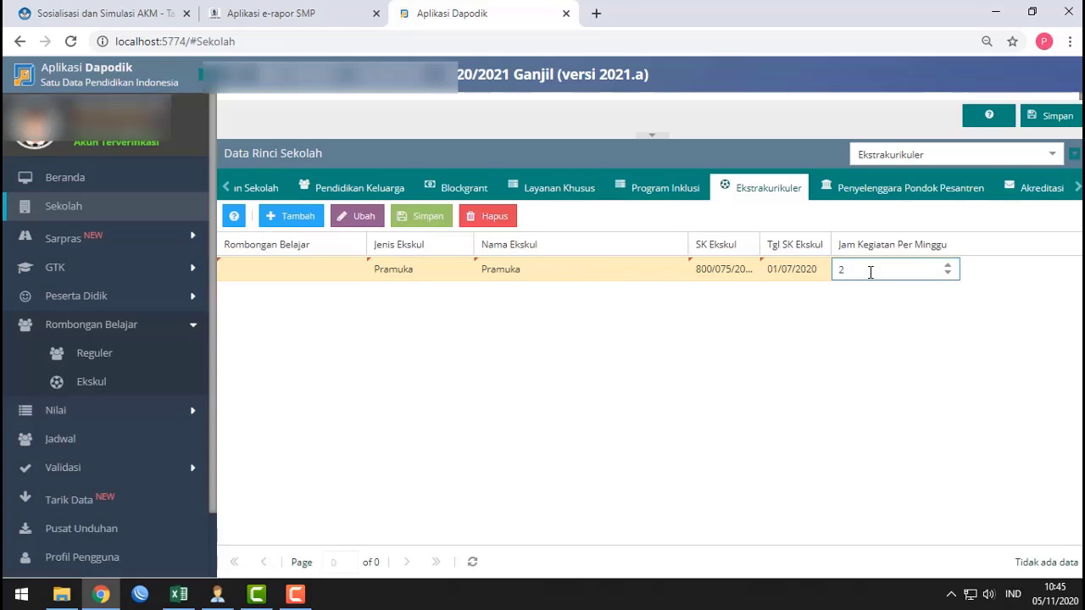
type("2")
left_click(428, 217)
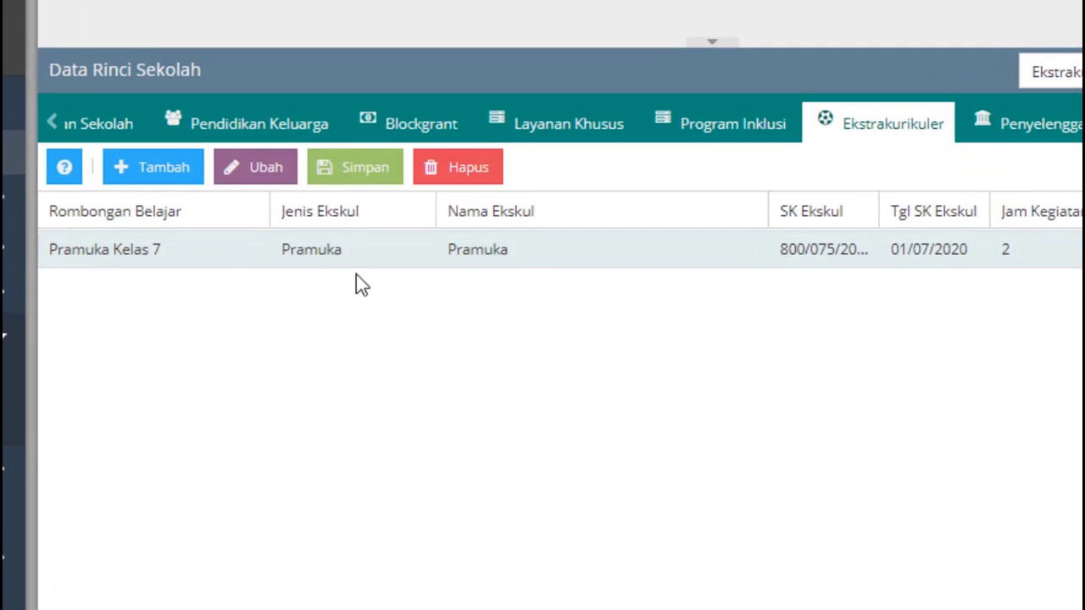
- Try to add a second extracurricular record for the class group Pramuka Kelas 8 with the type Pramuka
left_click(173, 176)
left_click(248, 251)
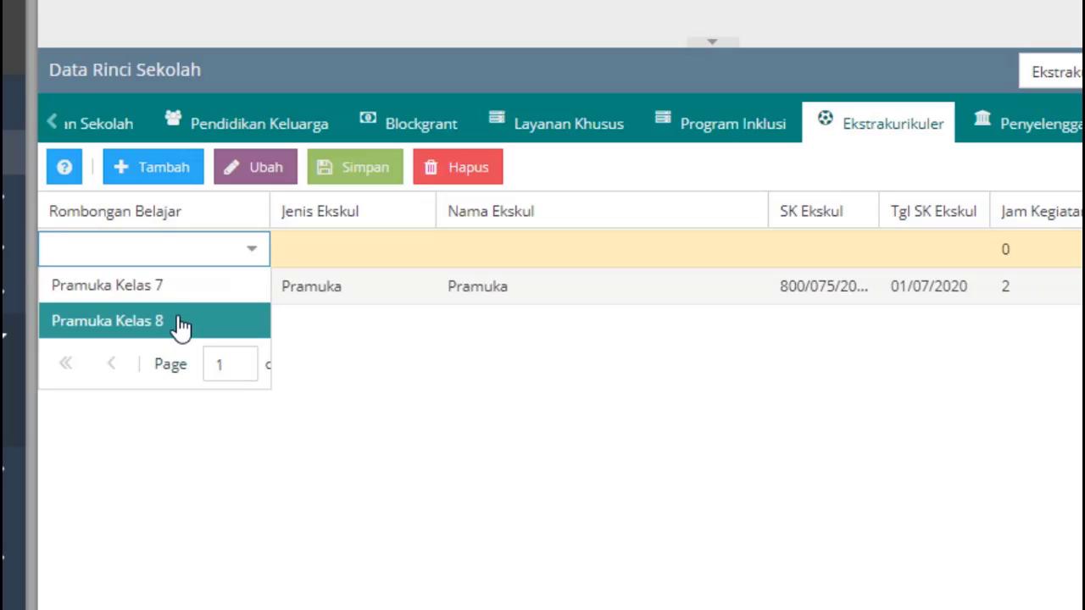
left_click(177, 322)
left_click(370, 260)
left_click(418, 249)
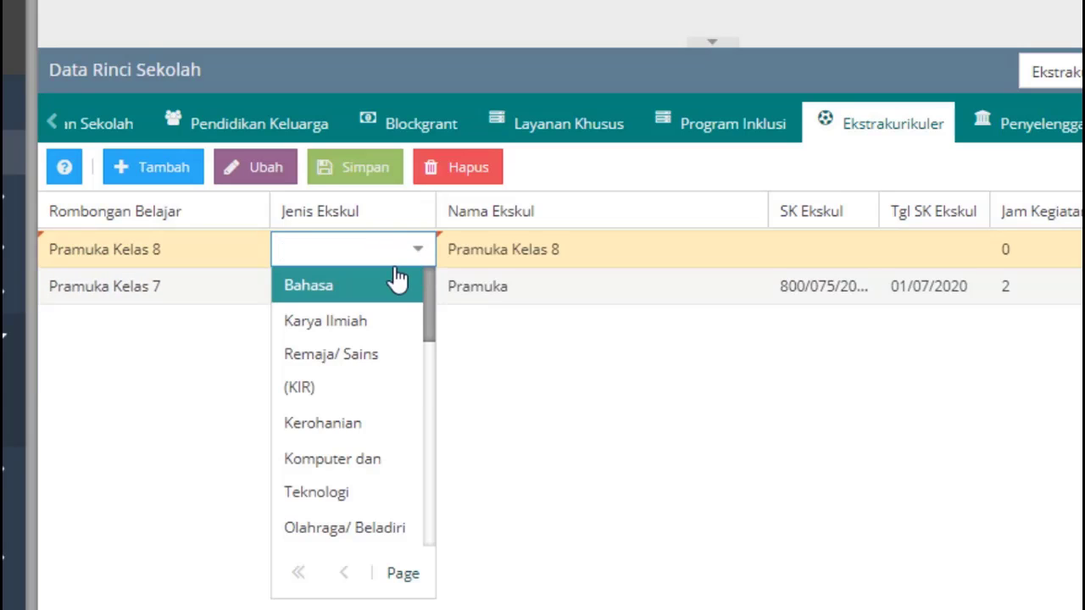
scroll(373, 409, "down", 2)
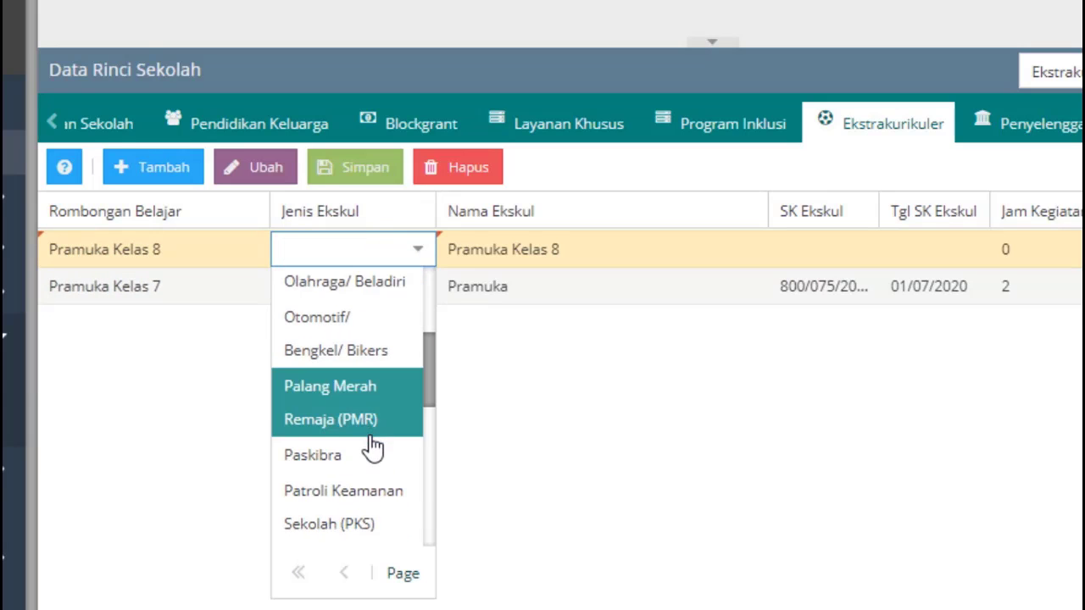
scroll(373, 446, "down", 1)
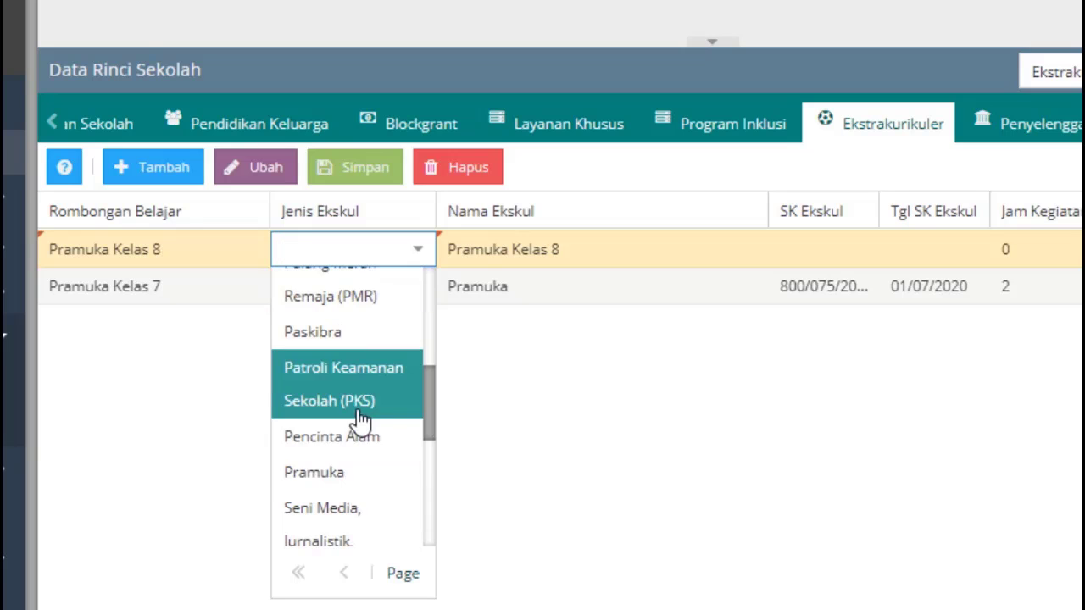
left_click(352, 471)
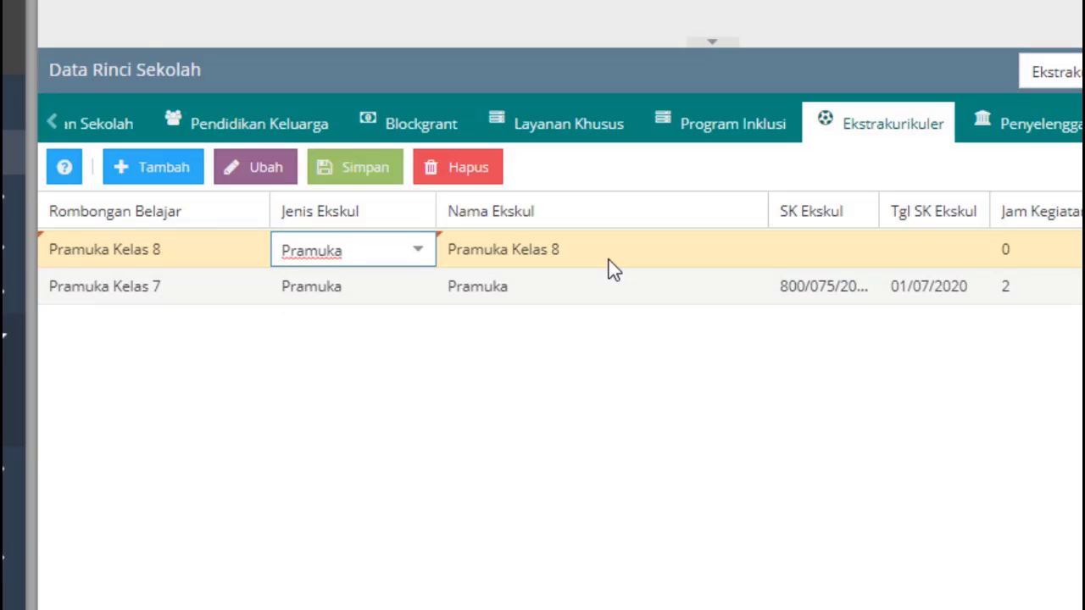
left_click(608, 259)
- Rename the extracurricular of the class group Pramuka Kelas 7 as Pramuka Kelas 7 and save the change
double_click(580, 293)
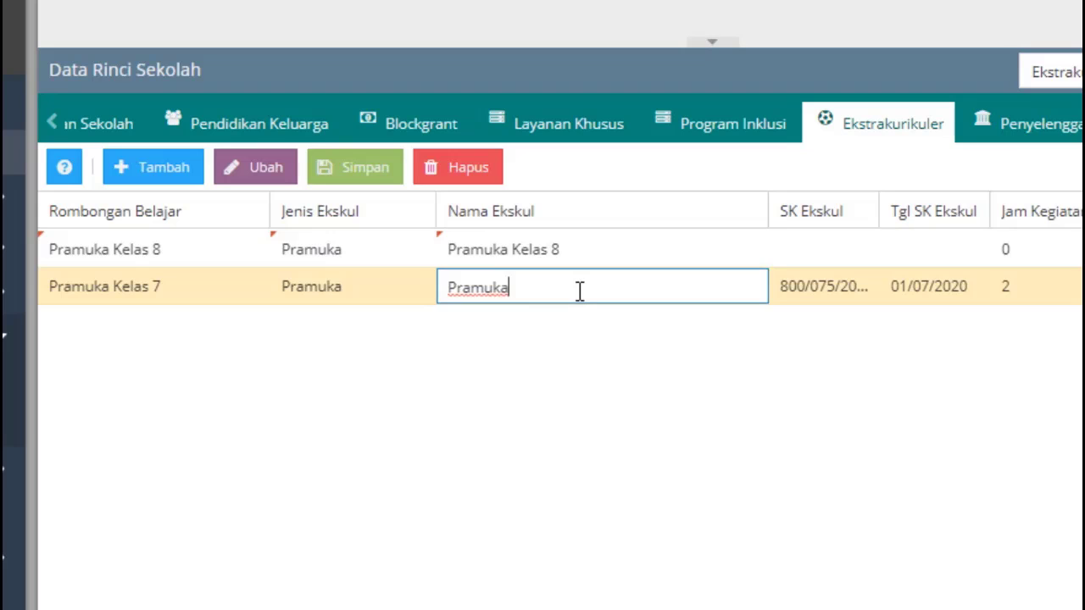
type("Kelas 7")
left_click(342, 165)
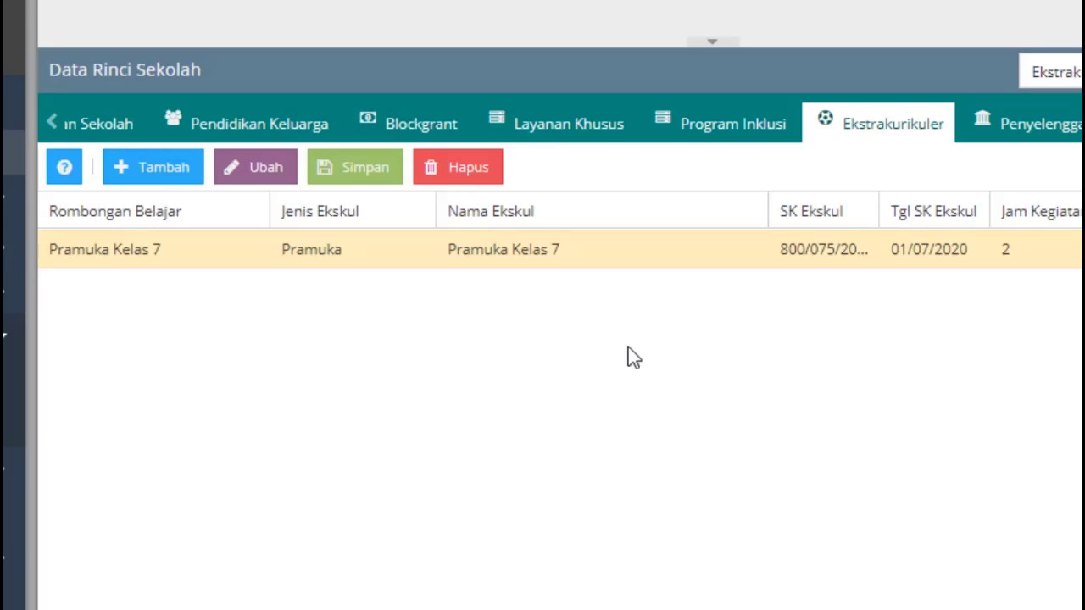
- Add a new extracurricular record for the class group Pramuka Kelas 8 and set its type to Pramuka
left_click(158, 166)
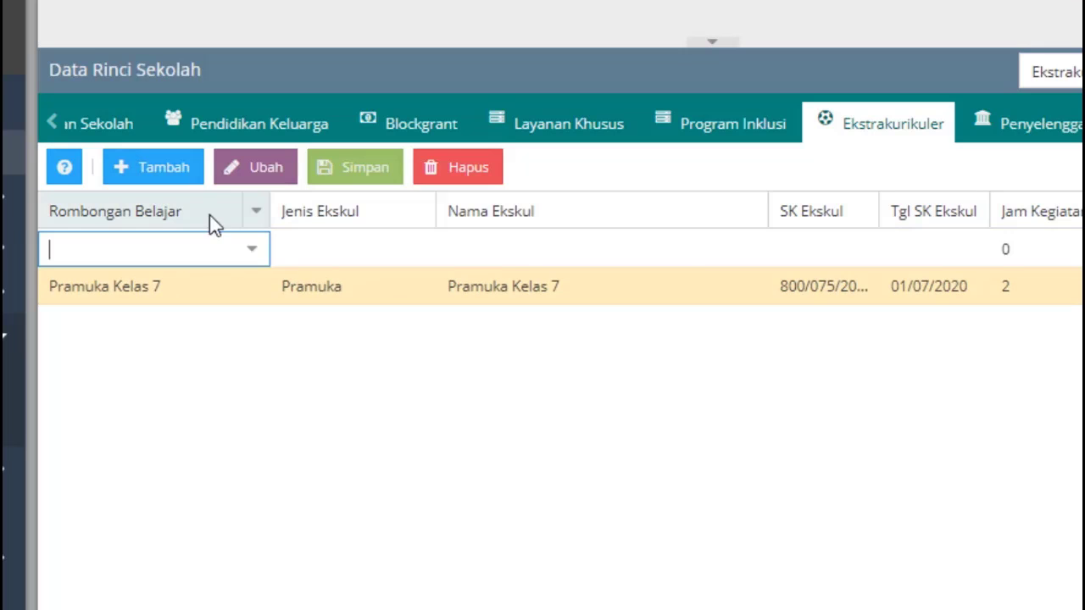
left_click(246, 253)
left_click(199, 322)
left_click(381, 261)
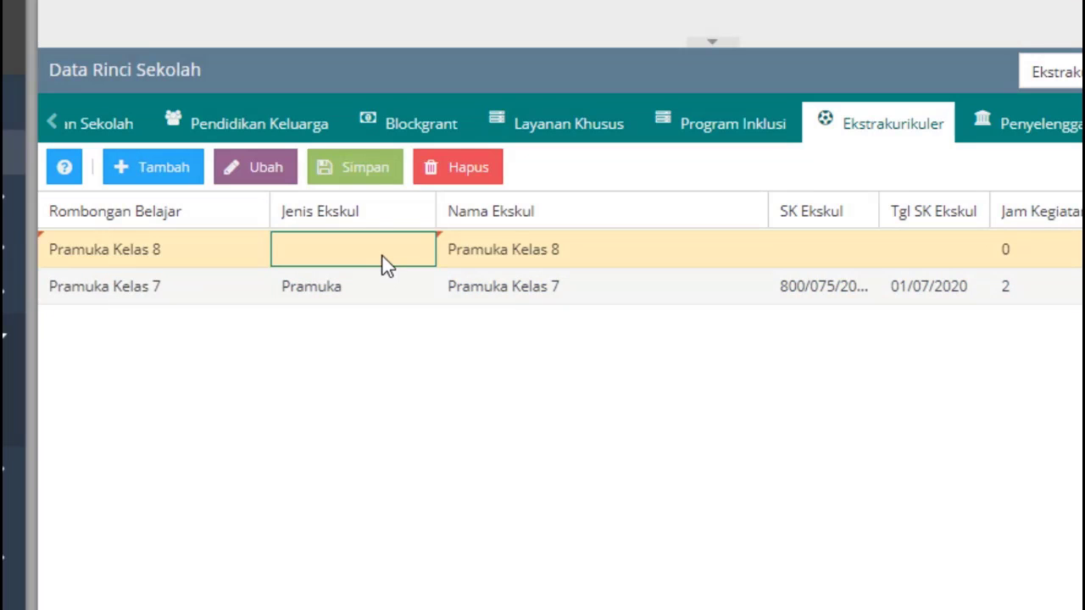
left_click(417, 254)
scroll(392, 432, "down", 3)
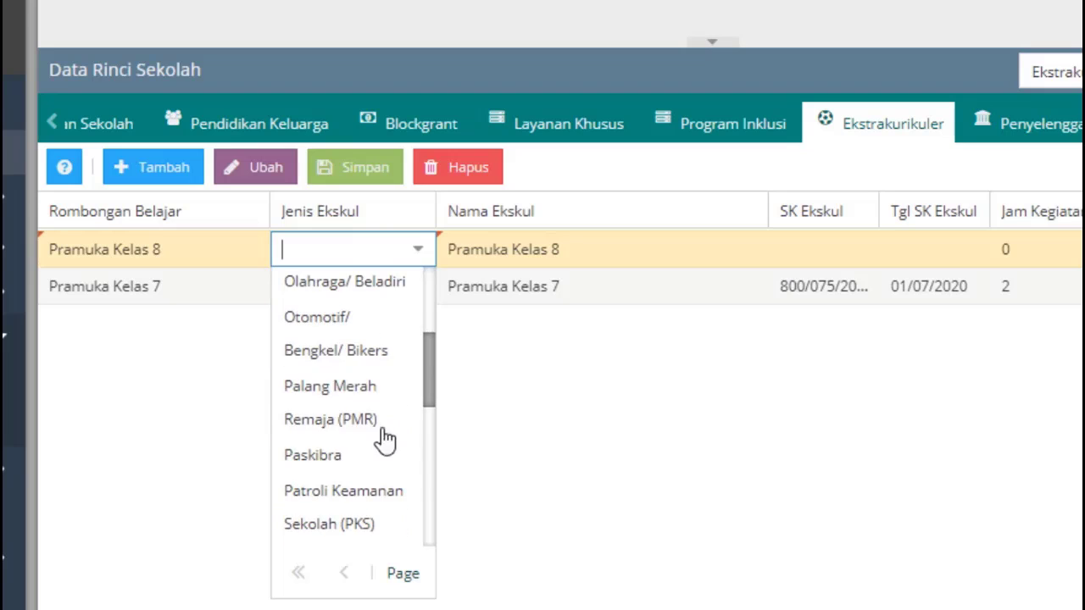
scroll(365, 460, "down", 1)
scroll(367, 460, "down", 1)
left_click(401, 437)
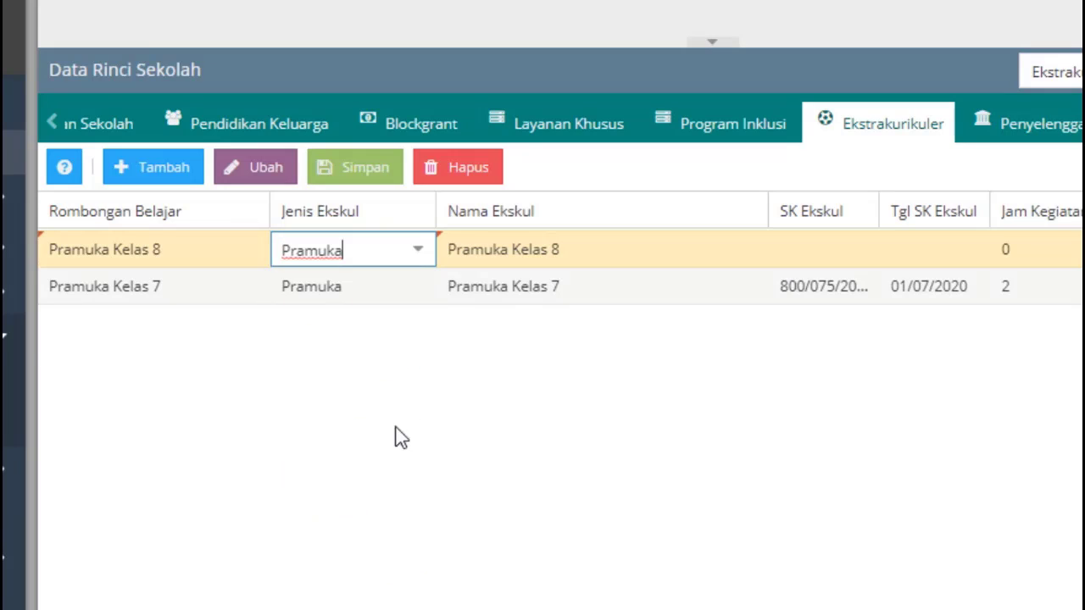
- Enter decree number 800/075/2020, decree date 01/07/2020 and 2 activity hours per week for Pramuka Kelas 8, and save the record
left_click(840, 251)
type("8")
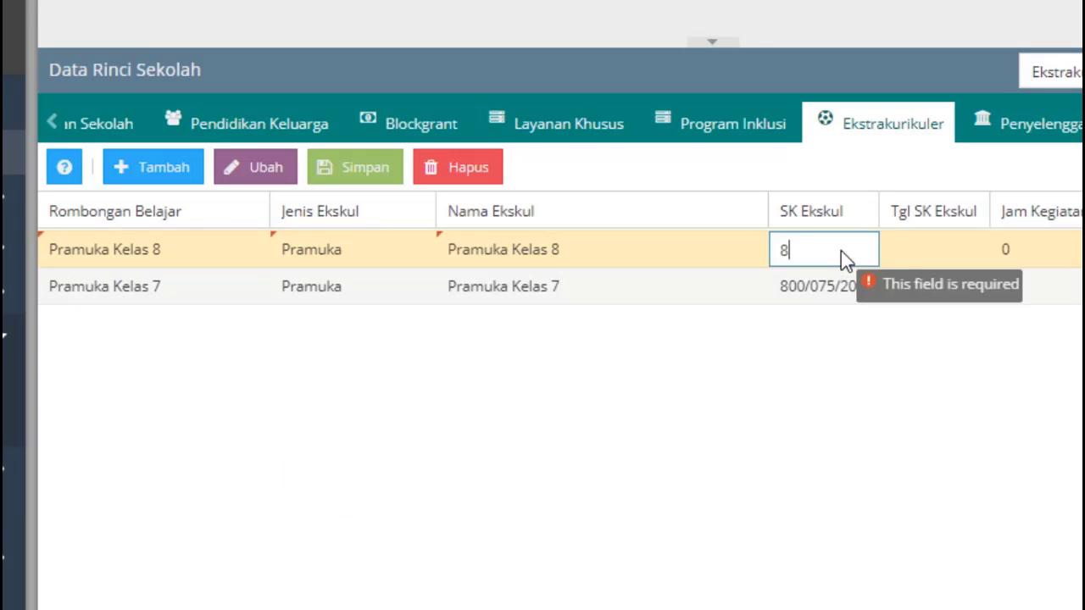
type("00/075/2020")
key("Tab")
type("01")
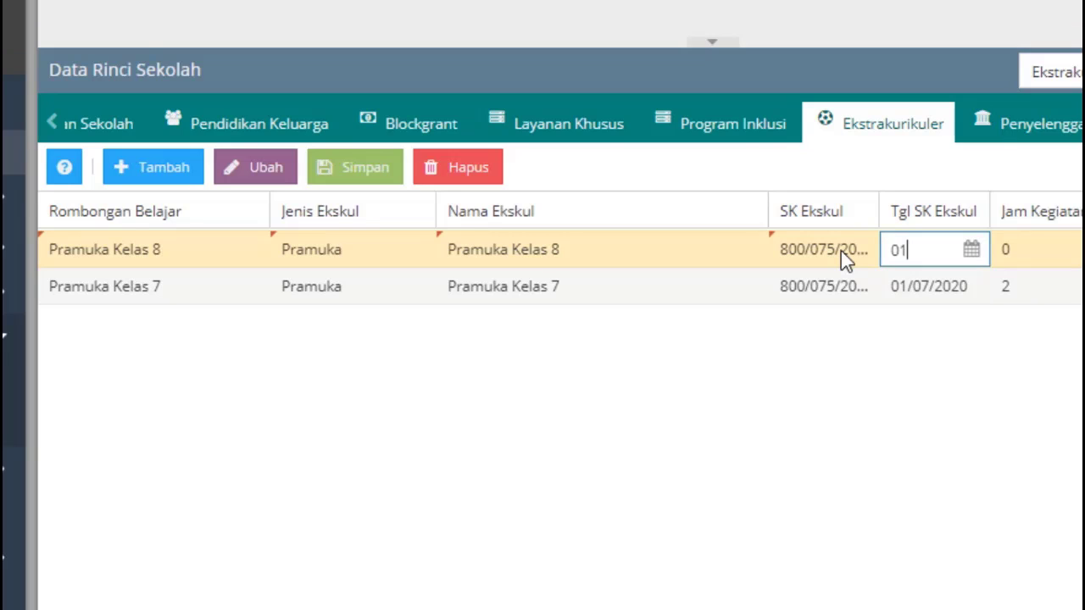
type("/07/2020")
key("Tab")
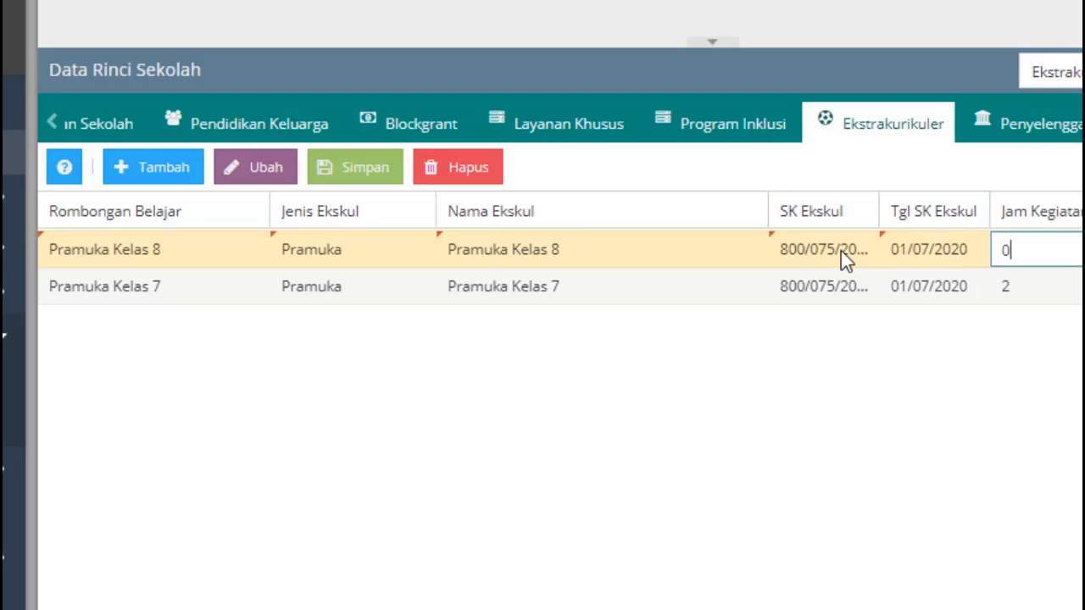
type("2")
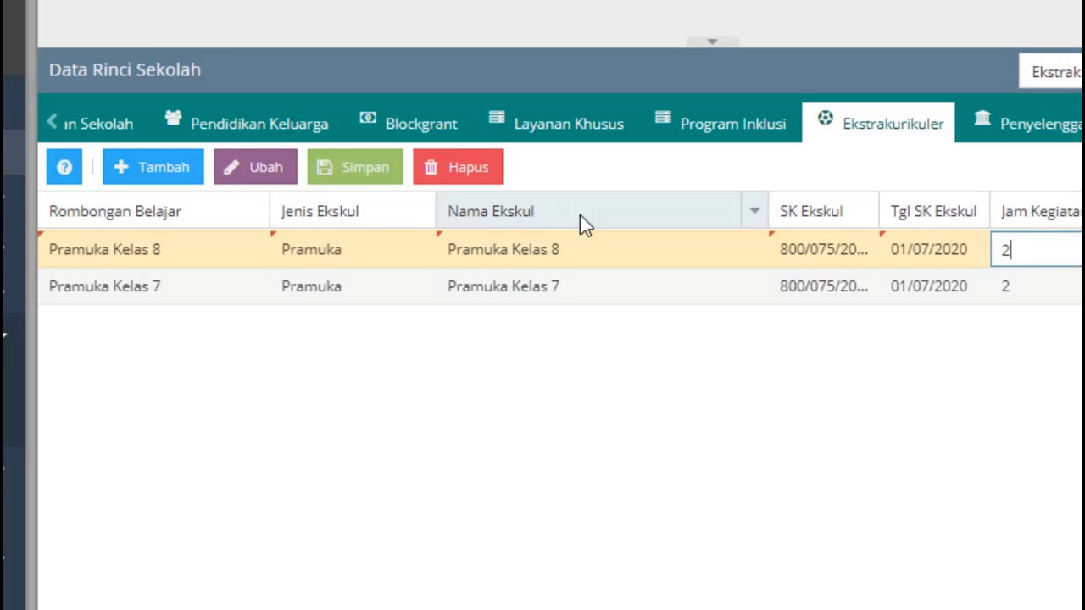
left_click(349, 176)
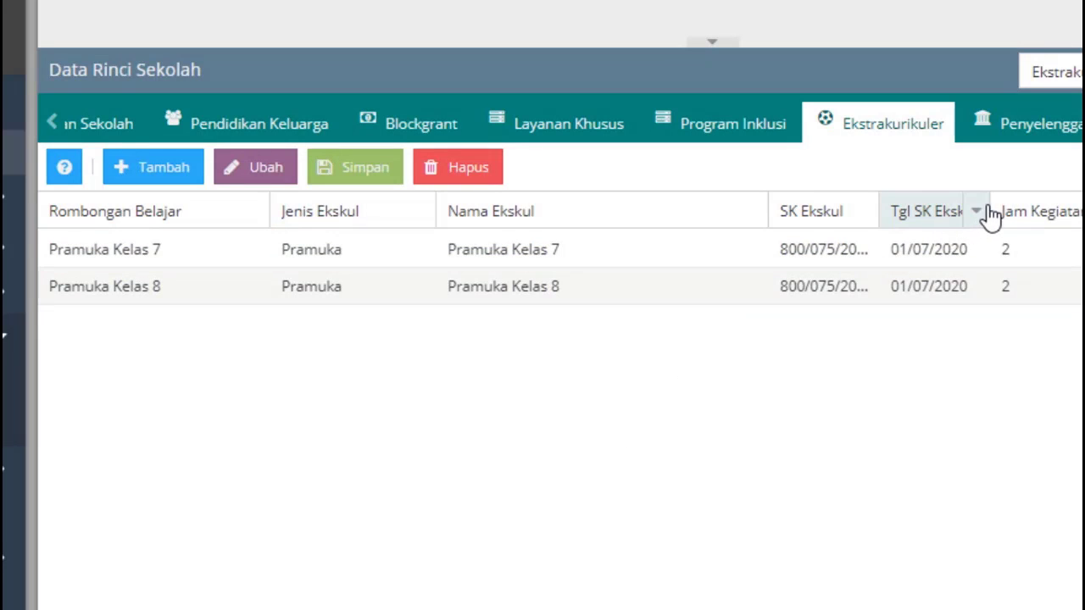
- Review the Pramuka Kelas 7 and Pramuka Kelas 8 entries in the extracurricular class groups and in the school's extracurricular records
left_click_drag(990, 214, 1084, 216)
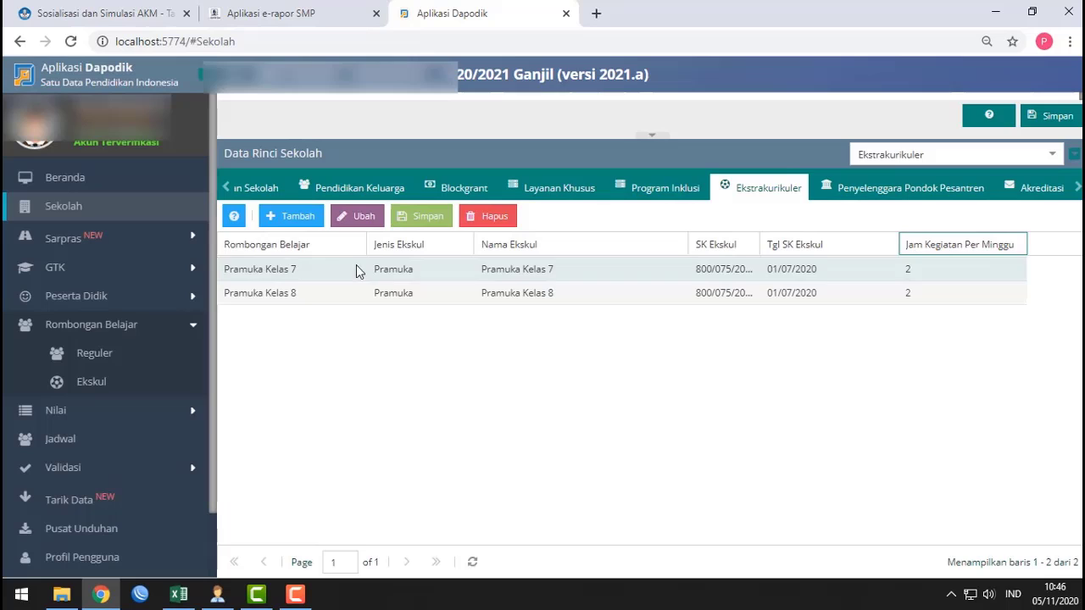
left_click(356, 270)
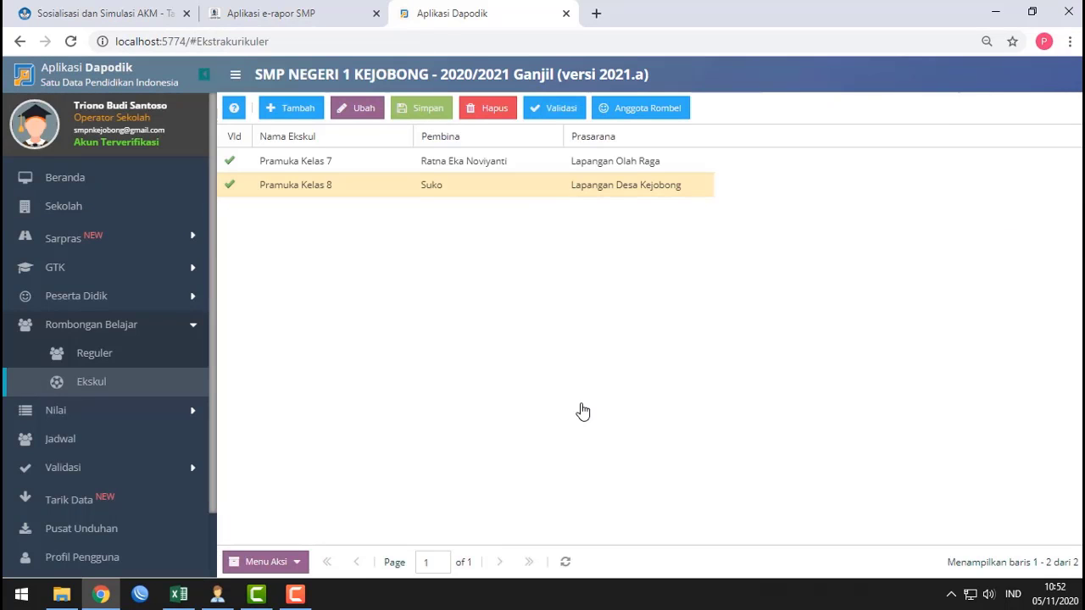
left_click(280, 194)
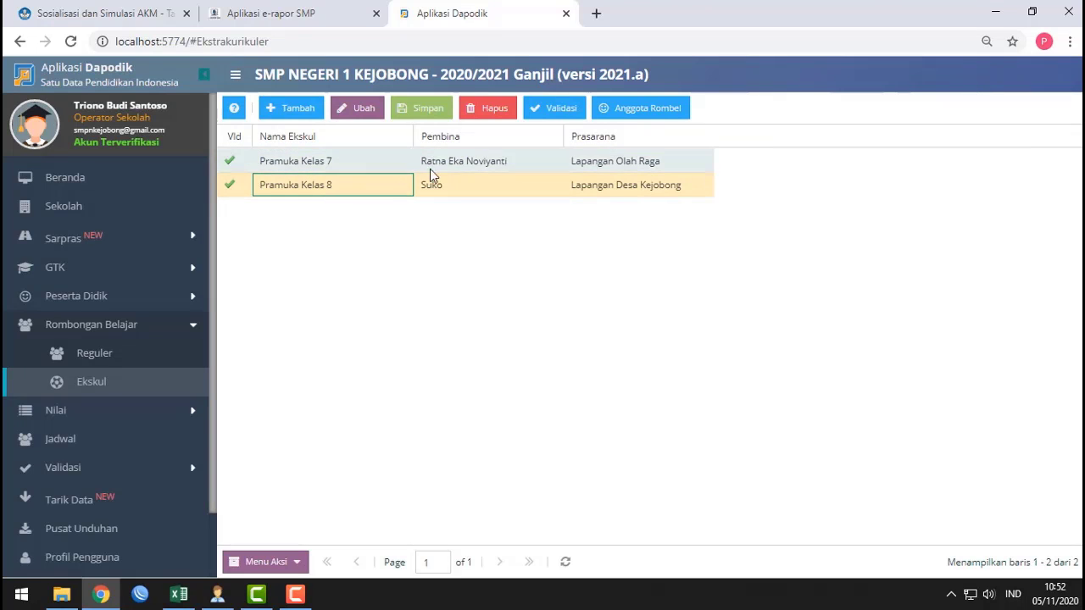
left_click(452, 188)
left_click(475, 169)
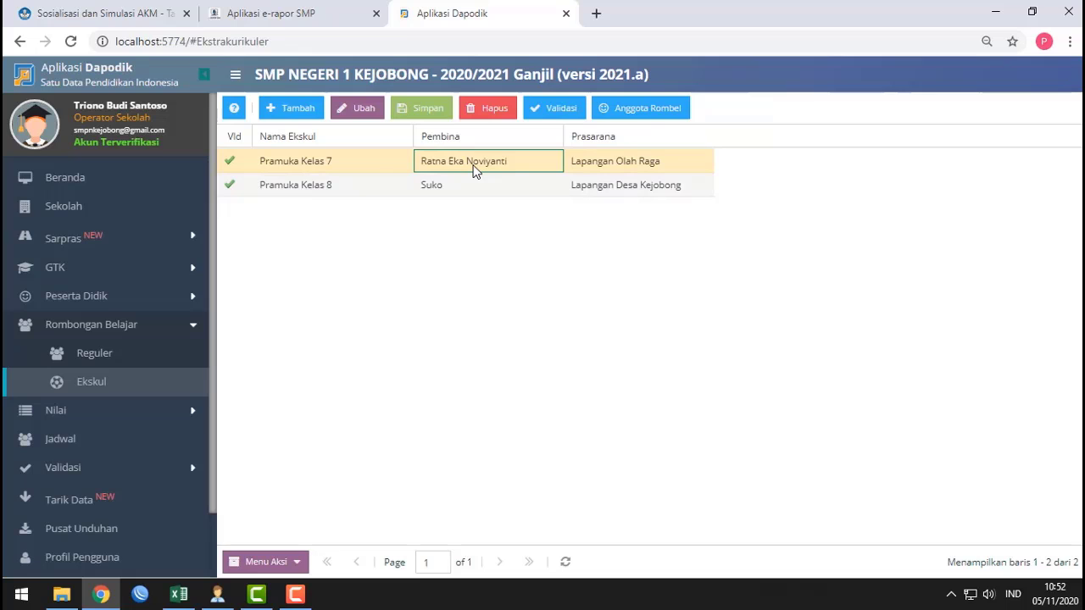
left_click(356, 187)
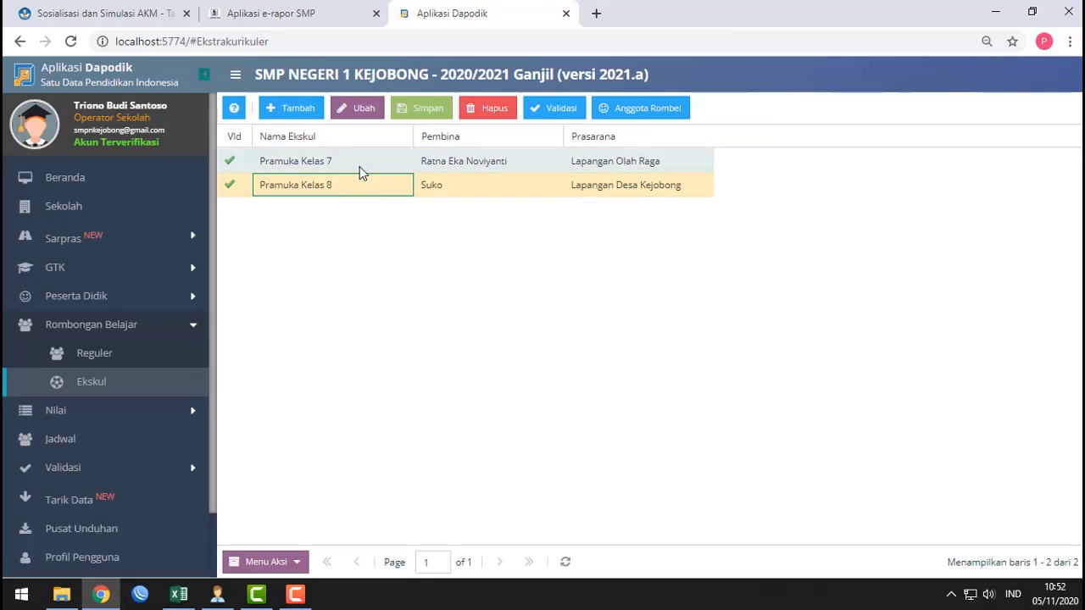
left_click(359, 170)
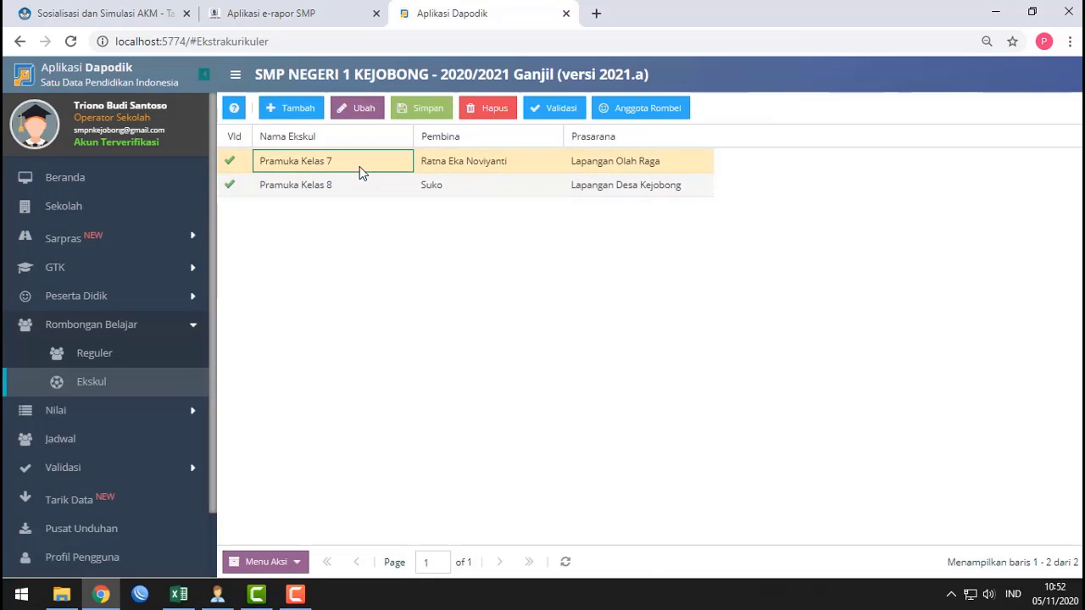
left_click(100, 215)
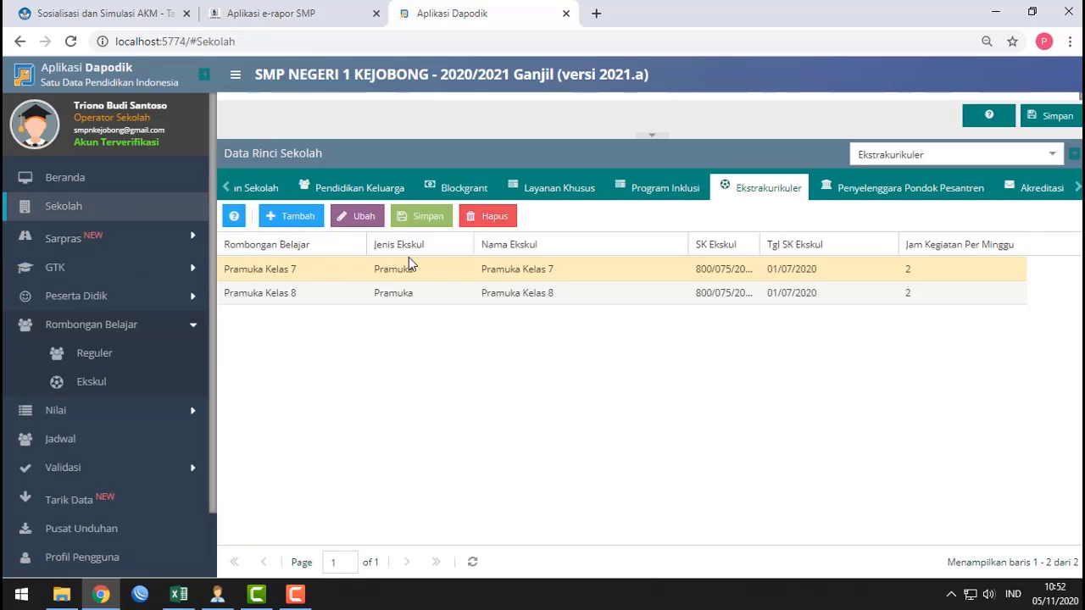
left_click(517, 294)
left_click(712, 294)
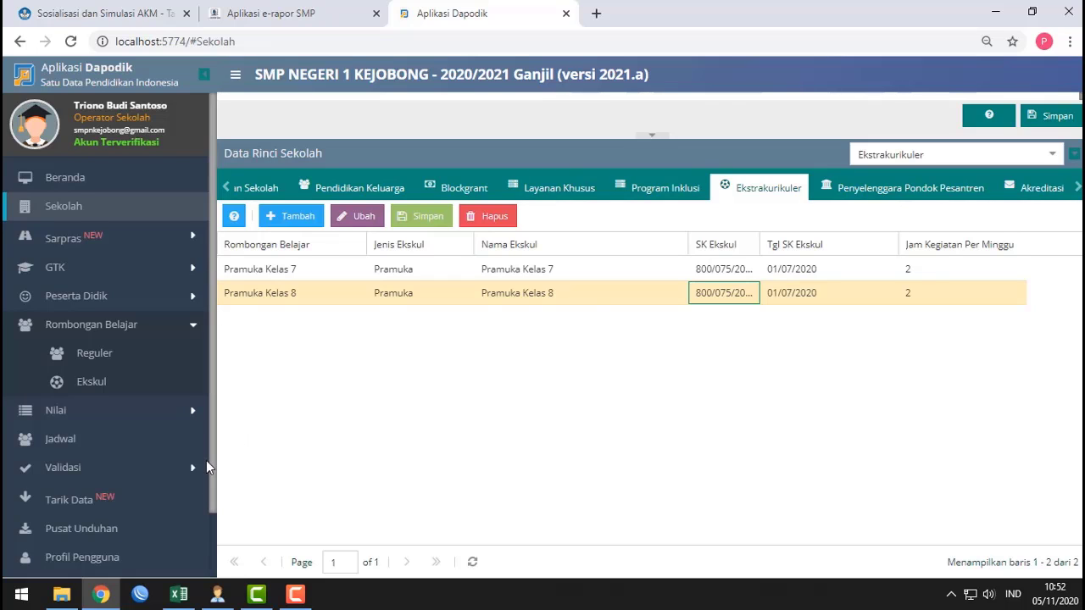
scroll(207, 466, "down", 2)
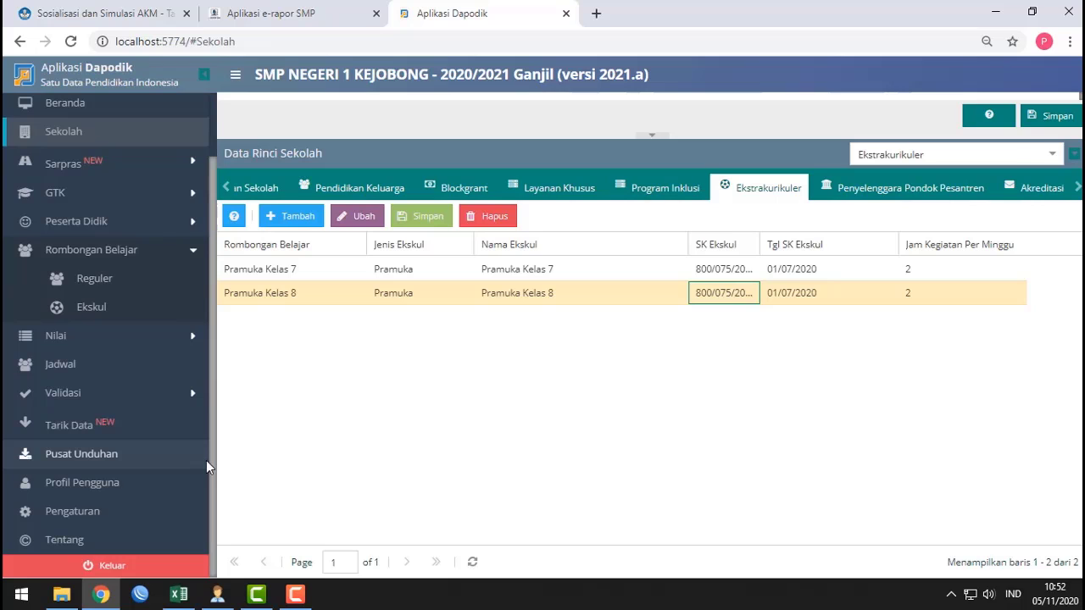
scroll(206, 467, "up", 2)
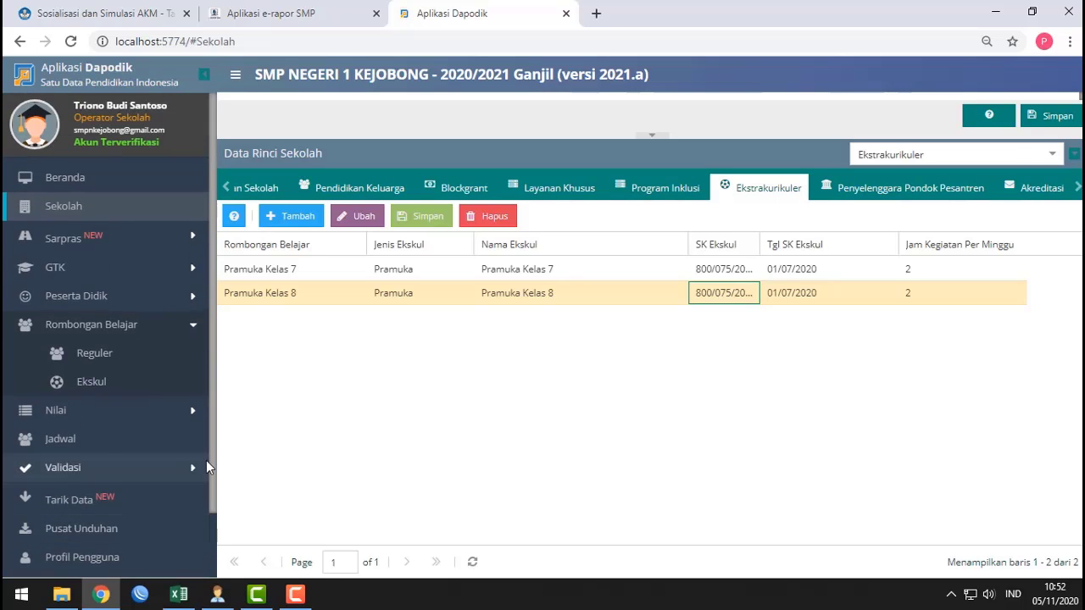
scroll(206, 466, "down", 2)
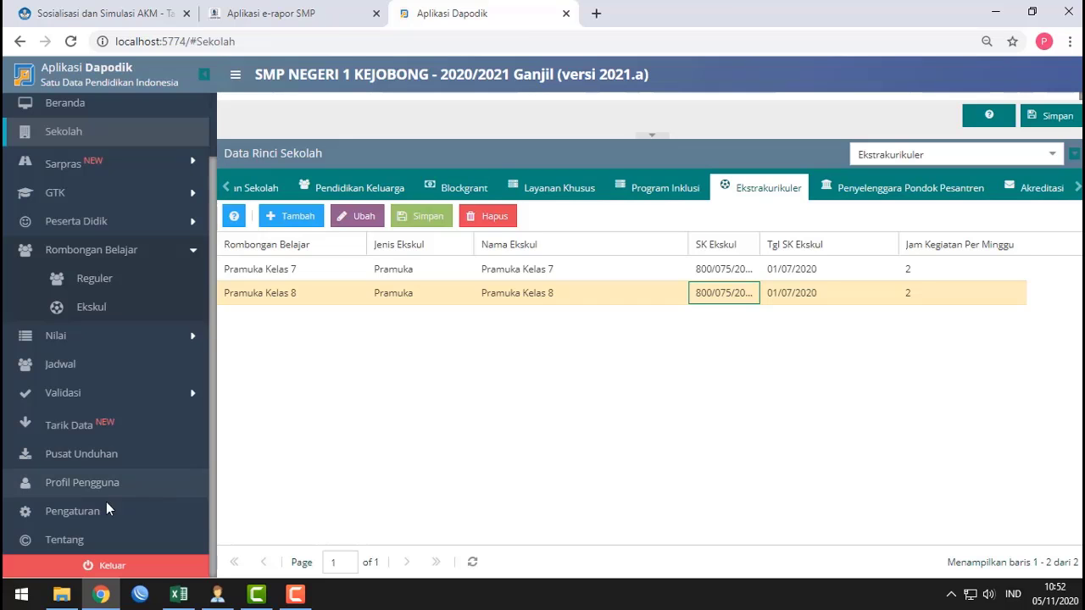
left_click(23, 510)
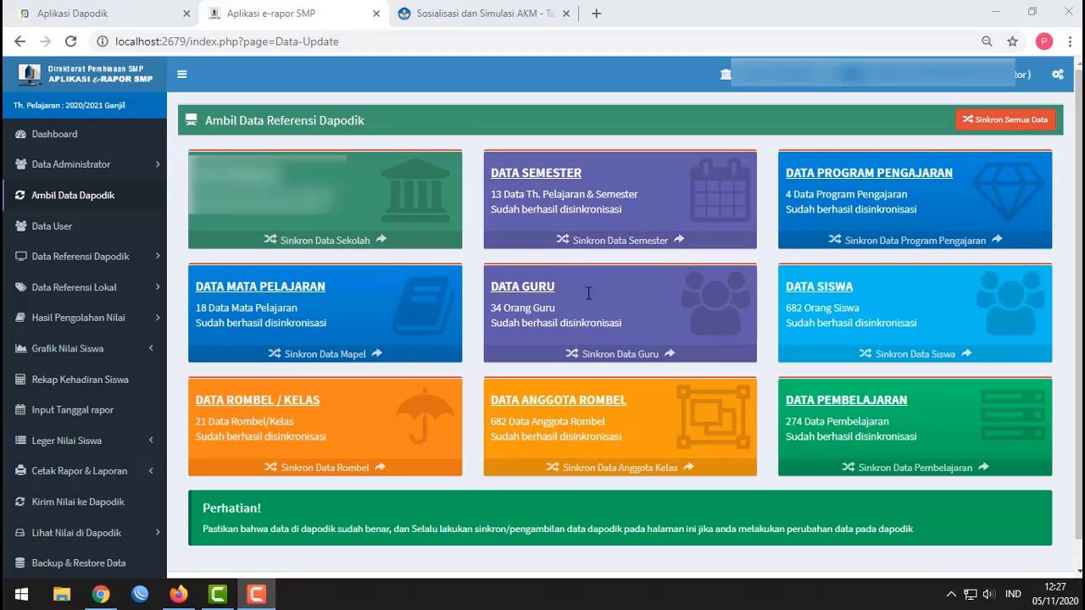
- Synchronize all Dapodik reference data in e-Rapor SMP and check the class group and class member totals
left_click(982, 127)
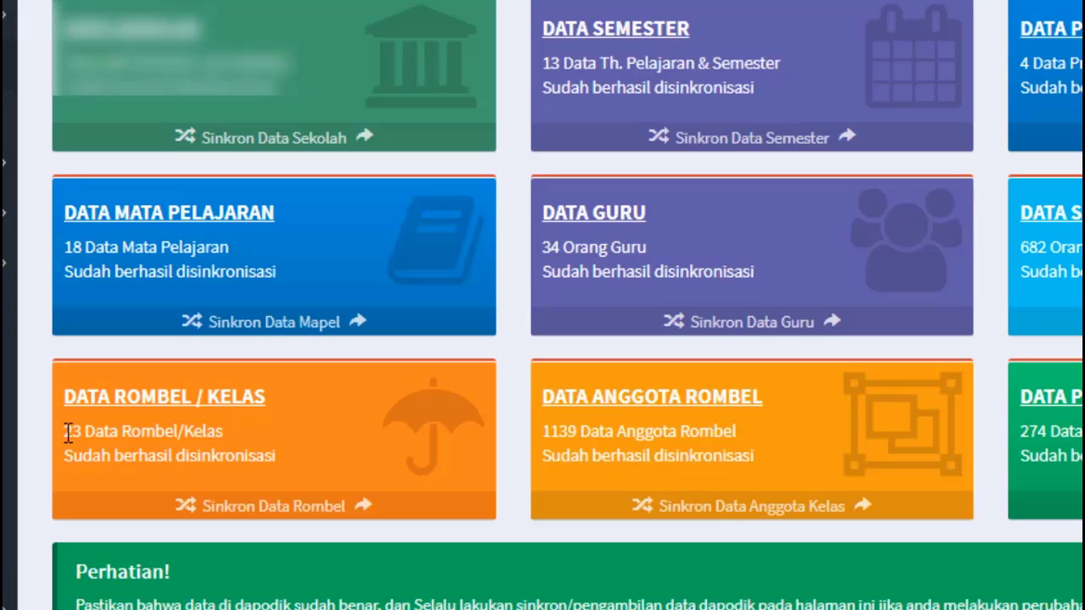
left_click_drag(65, 432, 234, 443)
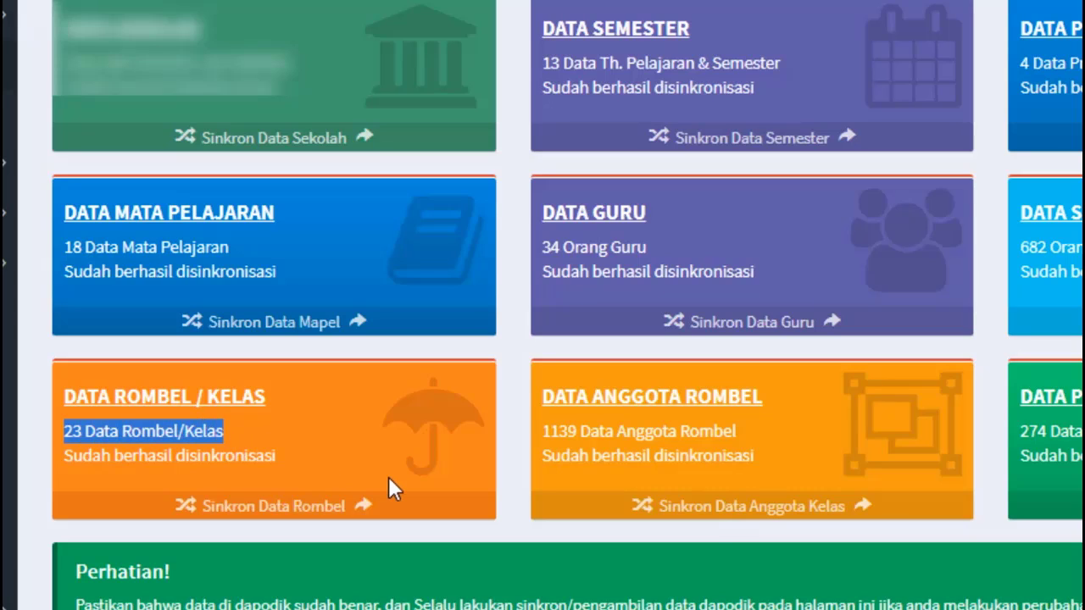
left_click(65, 432)
left_click_drag(64, 432, 211, 434)
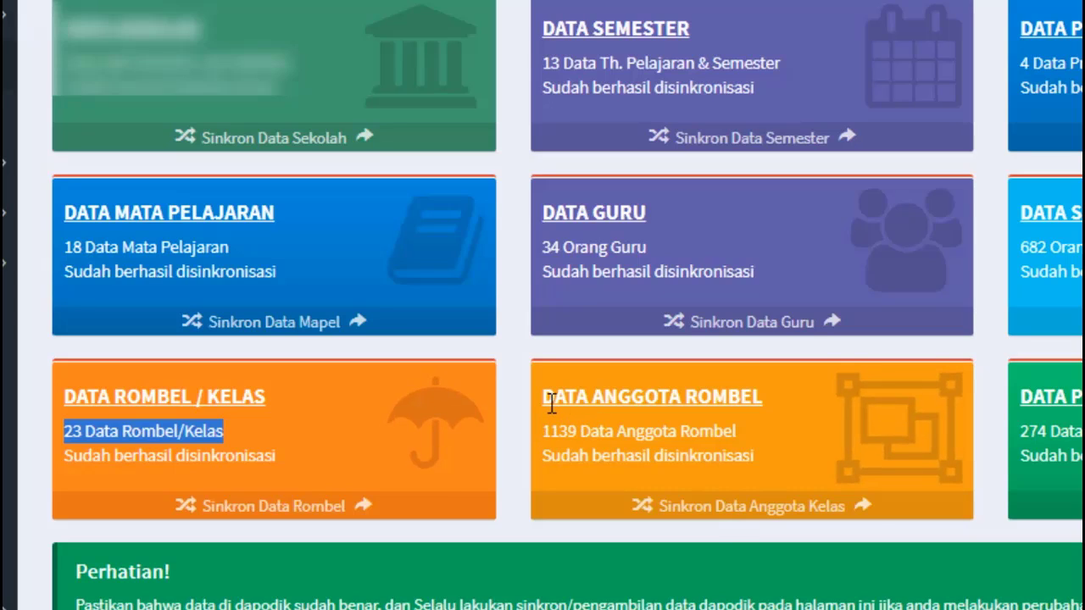
left_click_drag(545, 397, 811, 405)
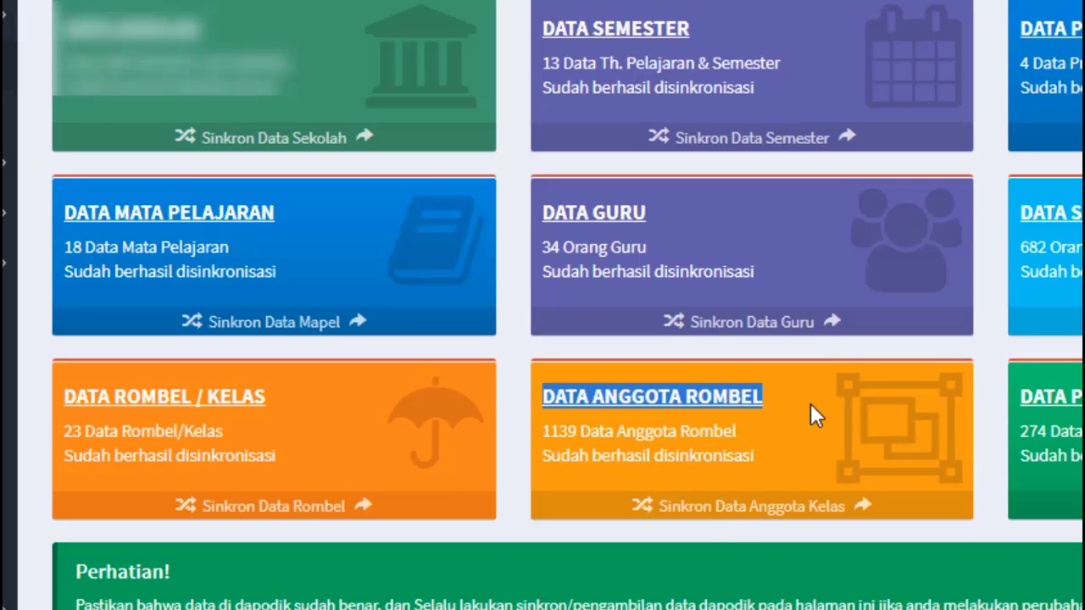
left_click(587, 415)
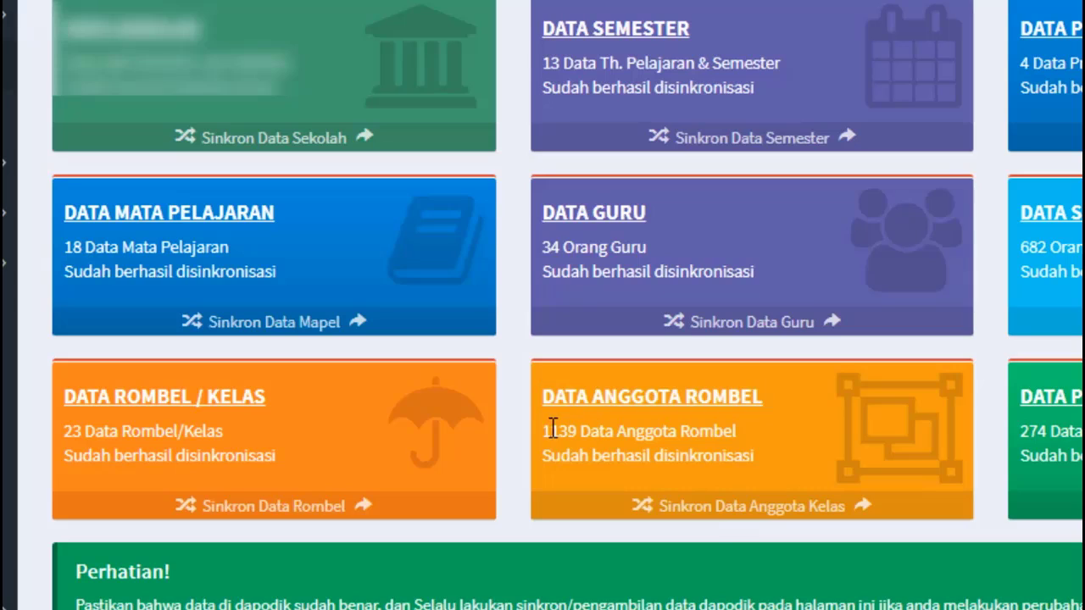
left_click_drag(544, 431, 771, 433)
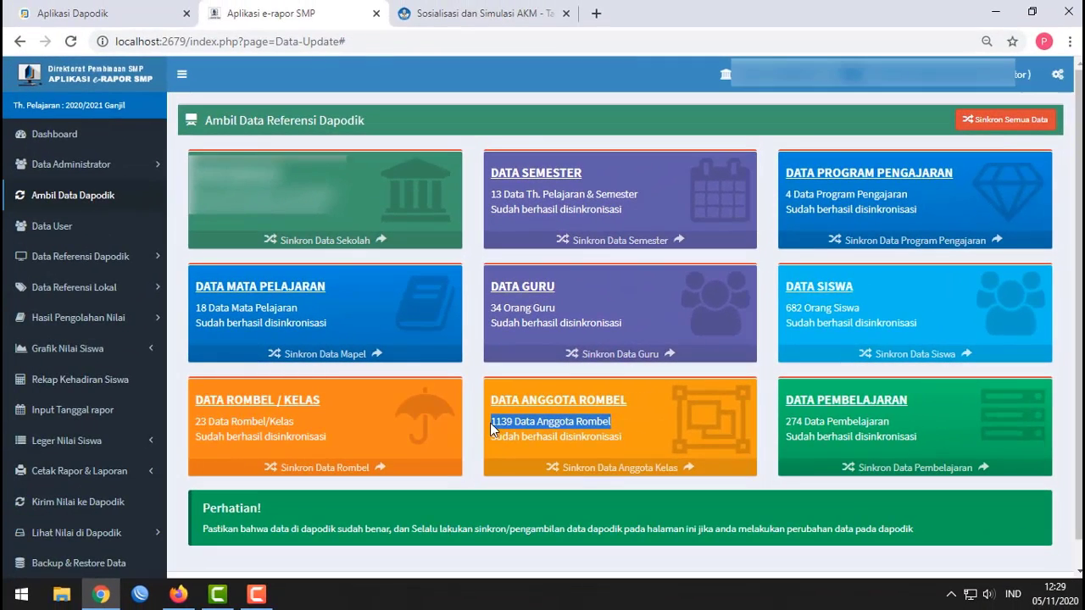
left_click_drag(495, 424, 604, 421)
- Open the extracurricular data among the Dapodik references and check the Pramuka Kelas 7 and Pramuka Kelas 8 records
left_click(124, 261)
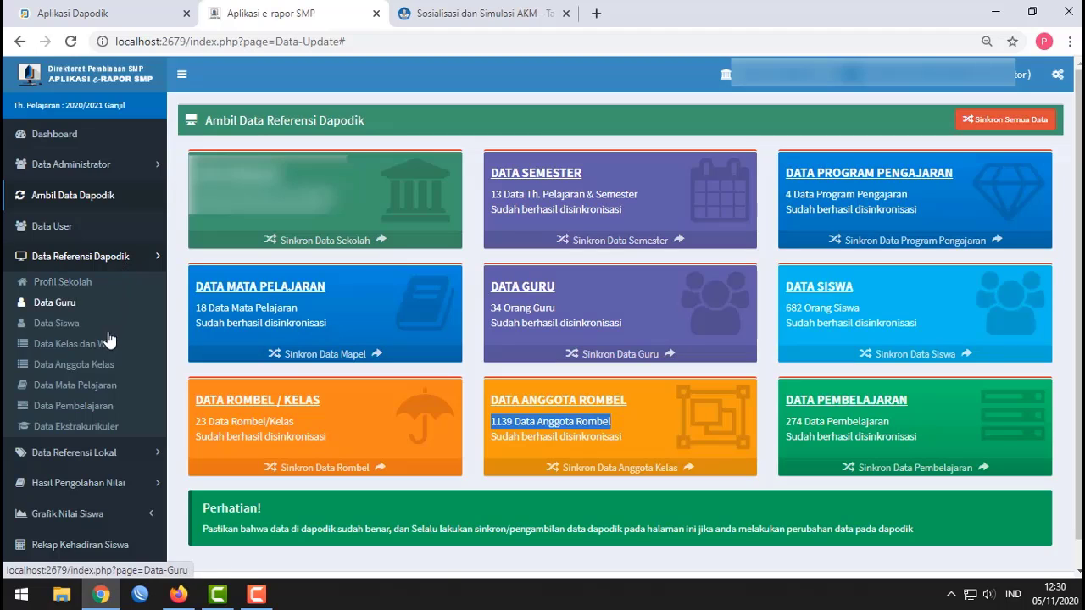
left_click(99, 431)
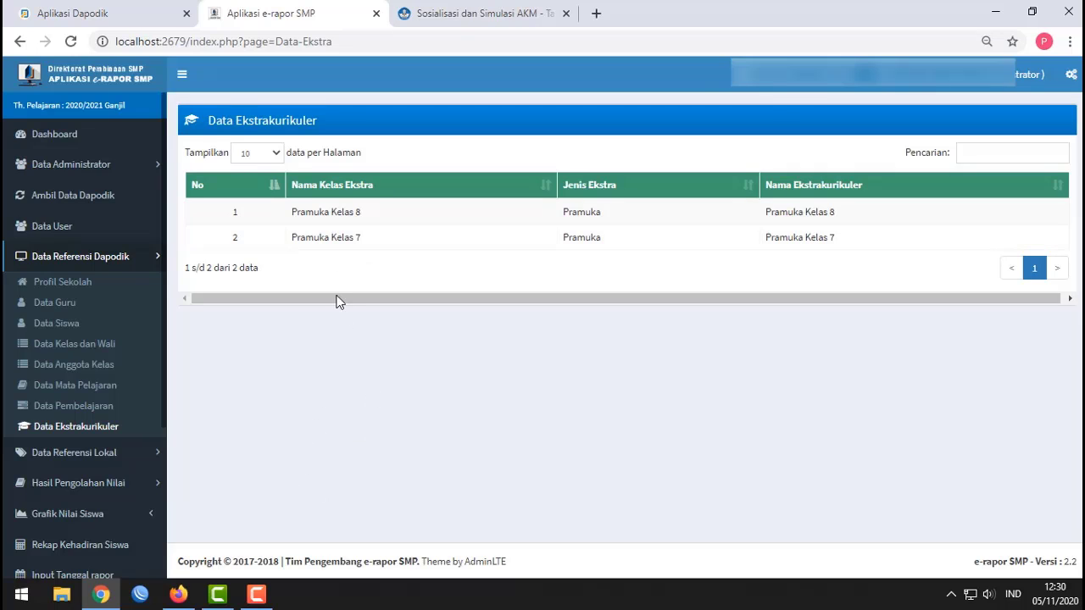
left_click_drag(292, 237, 843, 242)
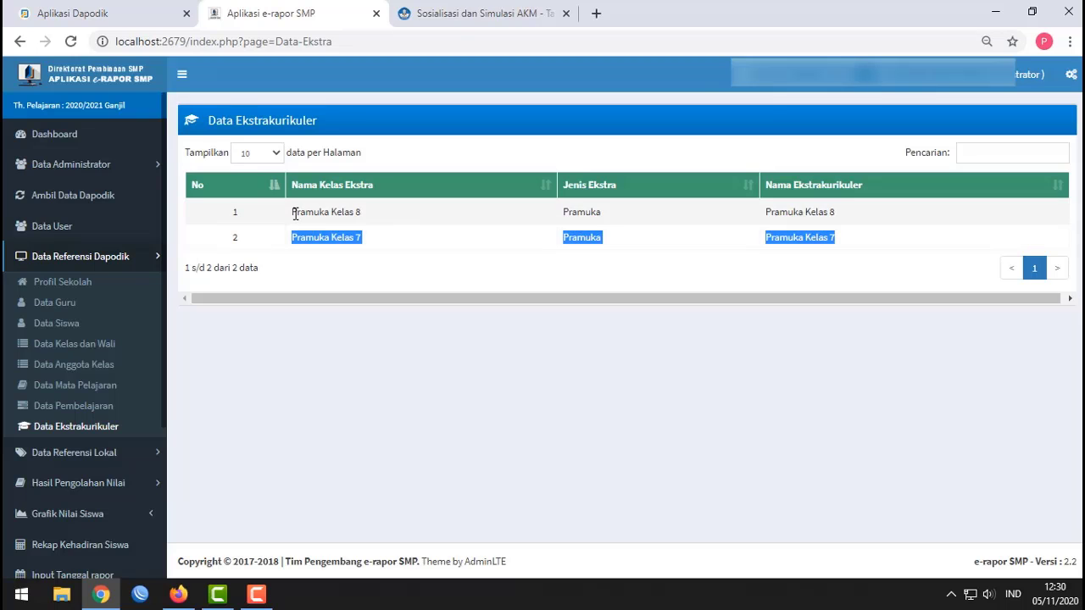
left_click_drag(295, 213, 847, 235)
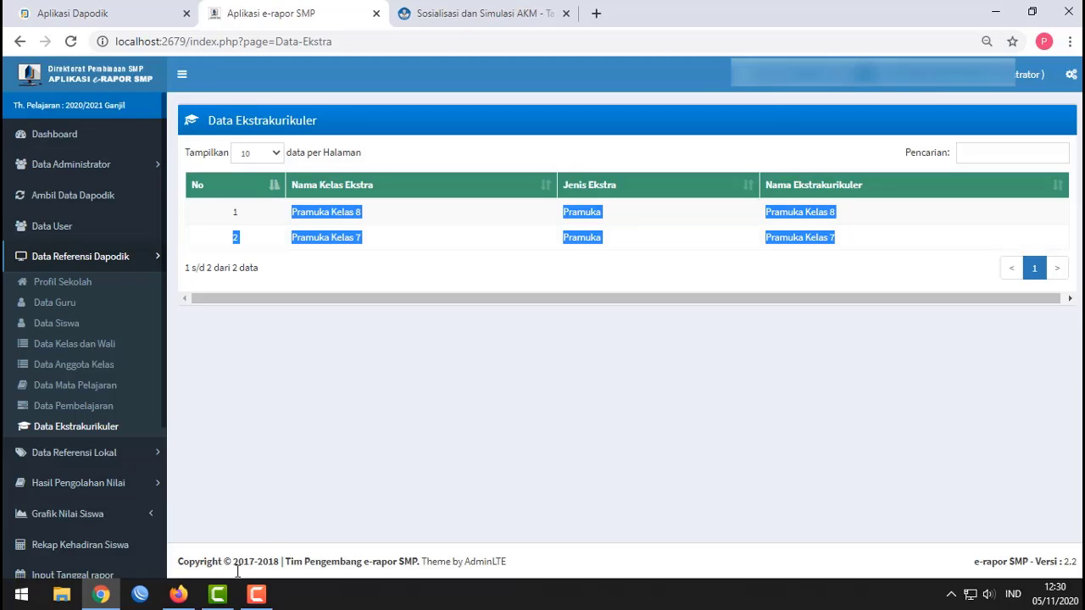
left_click(302, 245)
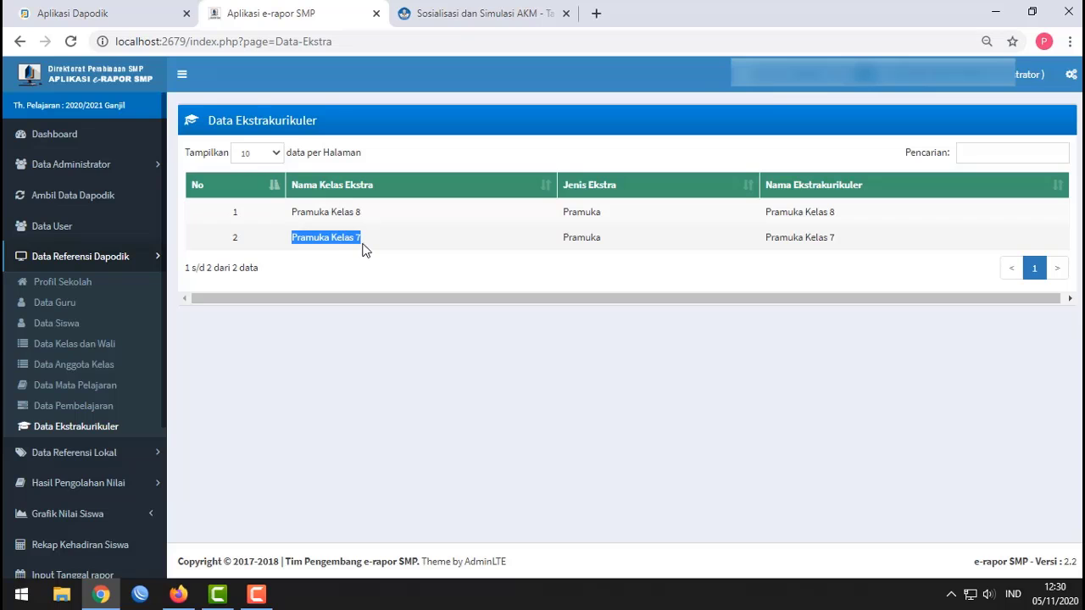
- Switch to the teacher's e-Rapor session in Firefox and change the access level from Guru Mapel to Wali Kelas
left_click(178, 594)
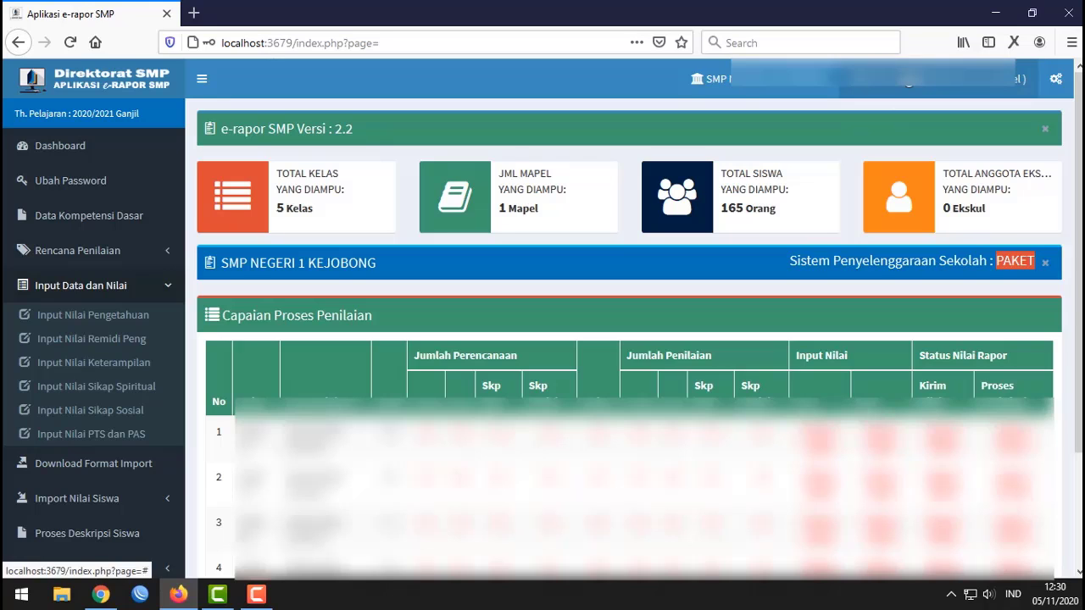
left_click(946, 90)
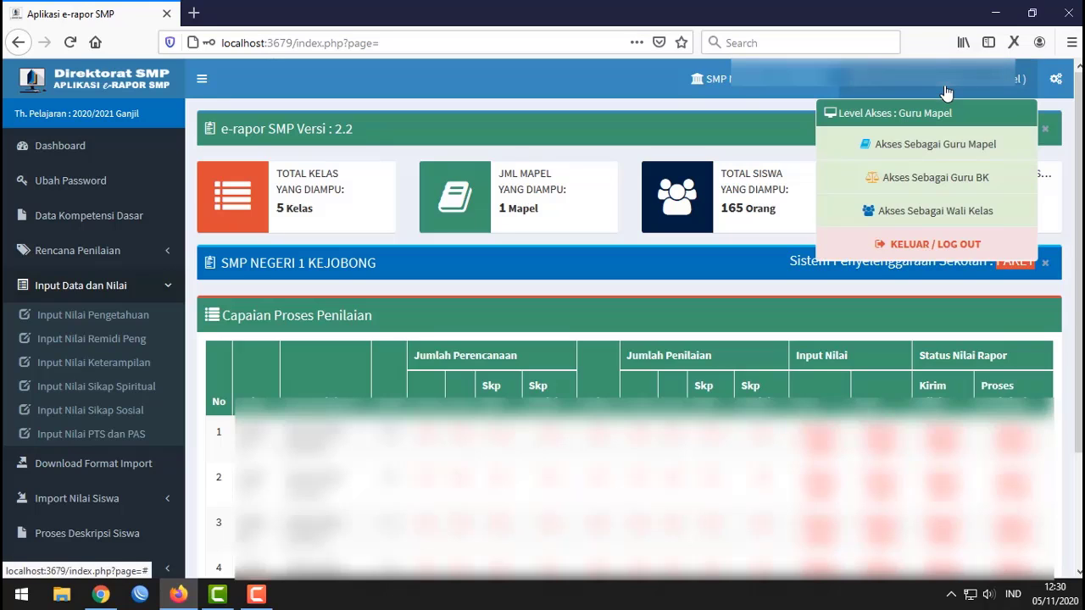
left_click(934, 212)
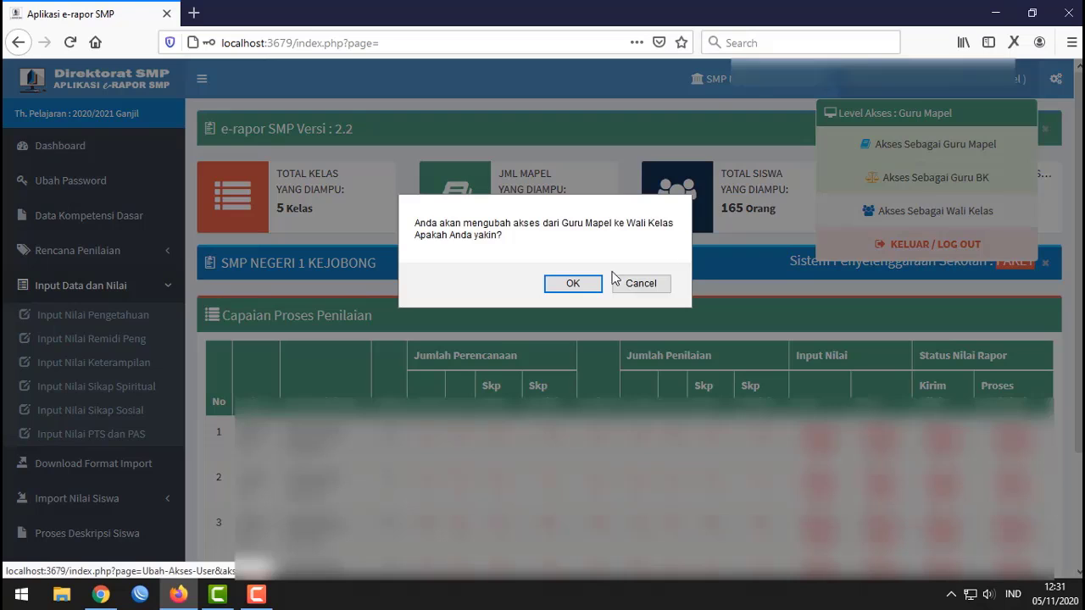
left_click(573, 283)
left_click(625, 287)
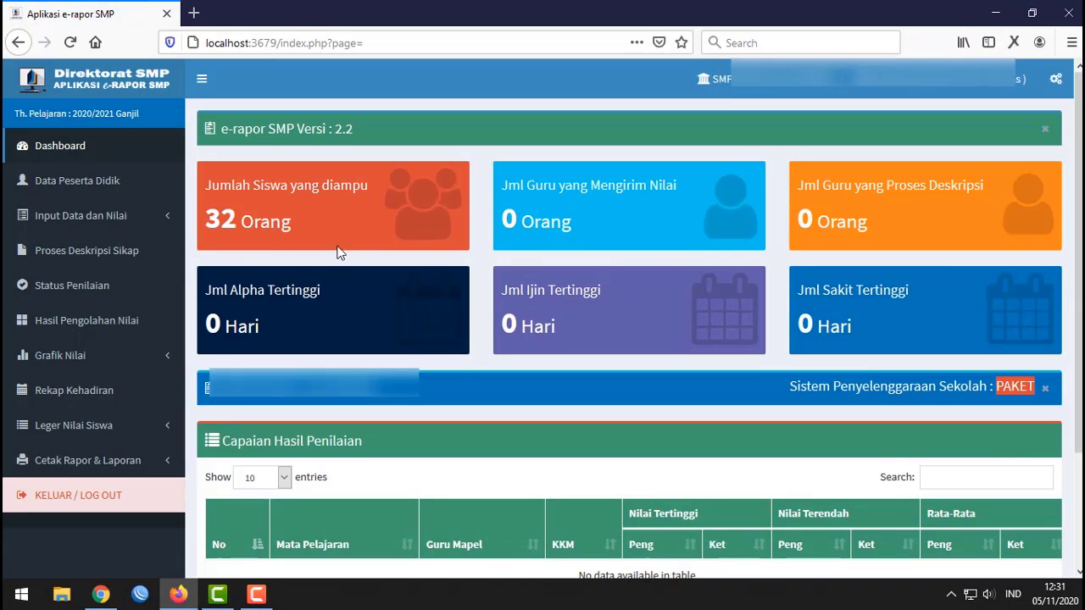
- Reload the homeroom teacher's dashboard and open the extracurricular grade entry page
left_click(411, 47)
key("Return")
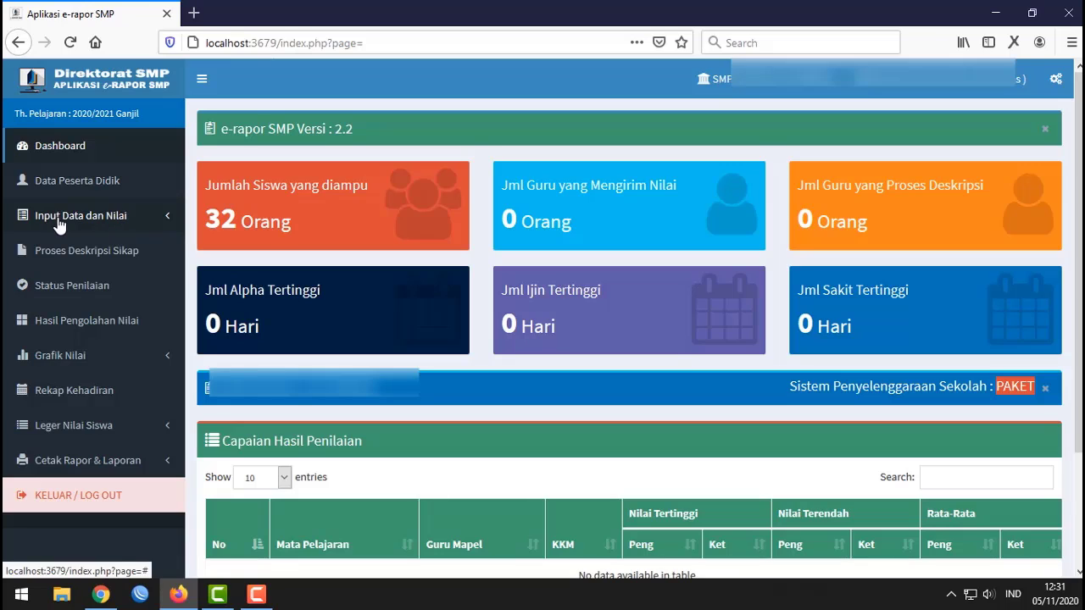
left_click(97, 219)
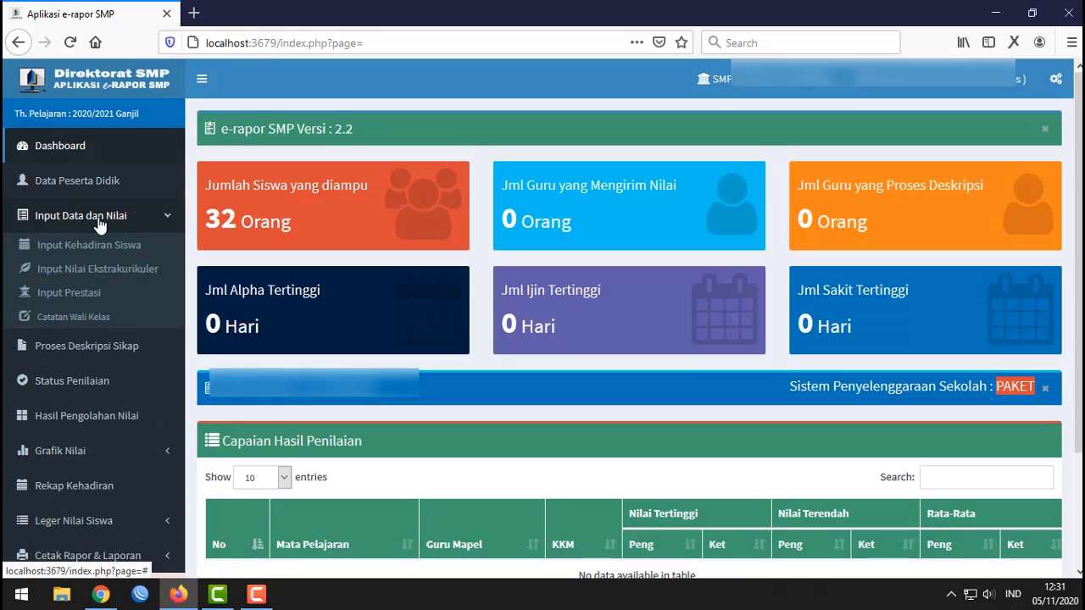
left_click(135, 280)
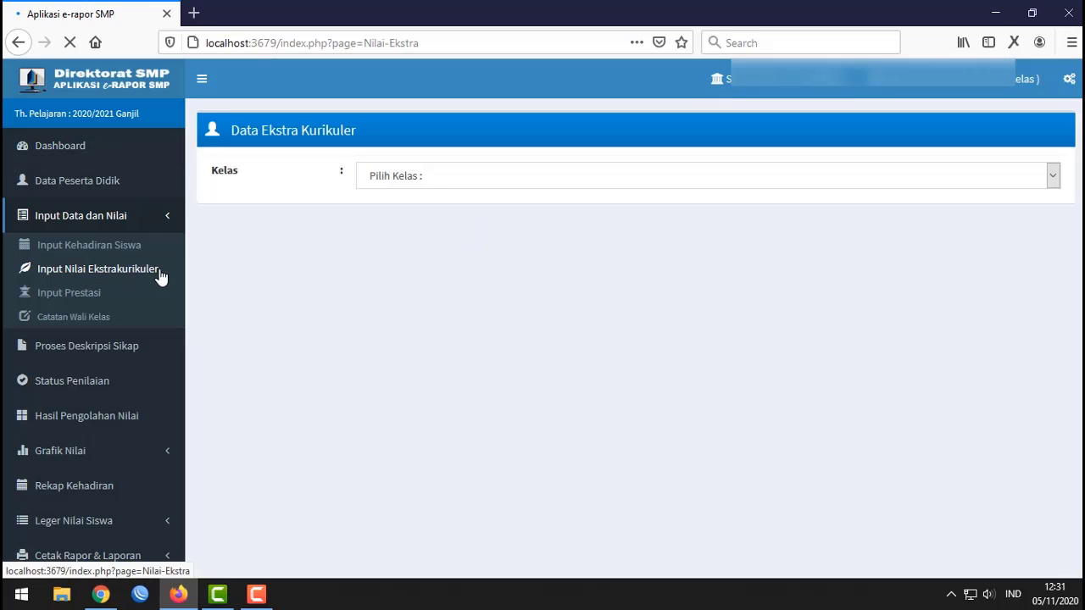
- Select Kelas 7F, open the form for adding extracurricular grades, and check that the students are listed under Pramuka Kelas 7
left_click(424, 180)
left_click(426, 223)
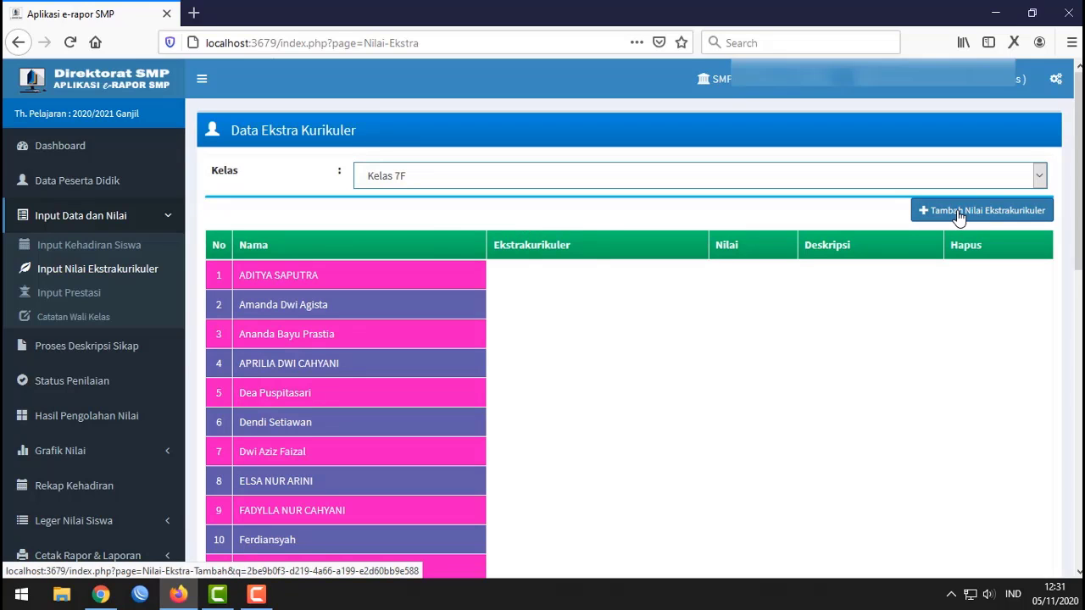
left_click(959, 217)
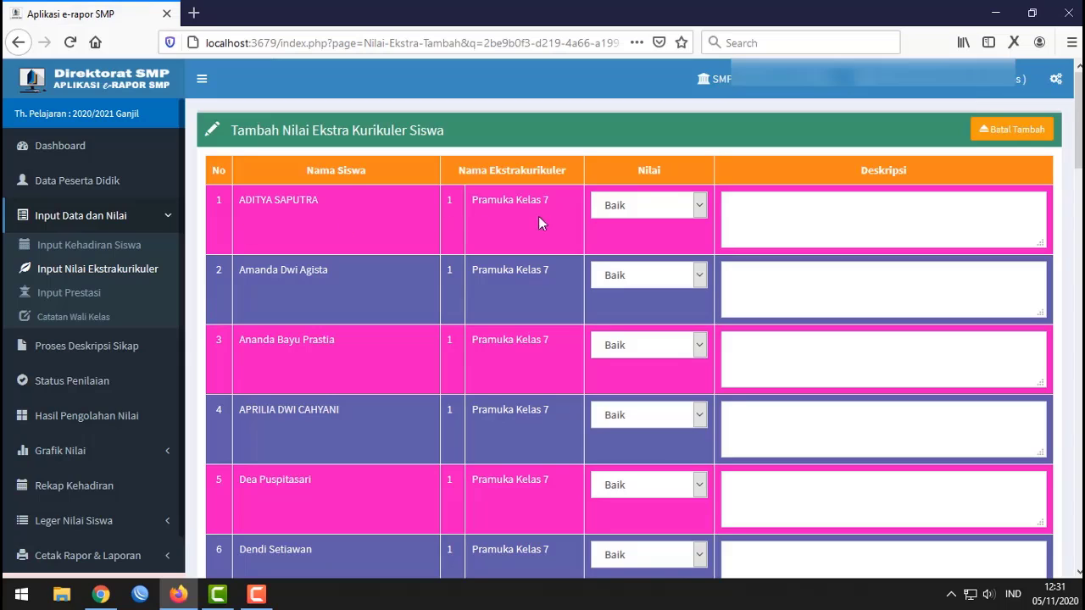
left_click_drag(259, 198, 561, 209)
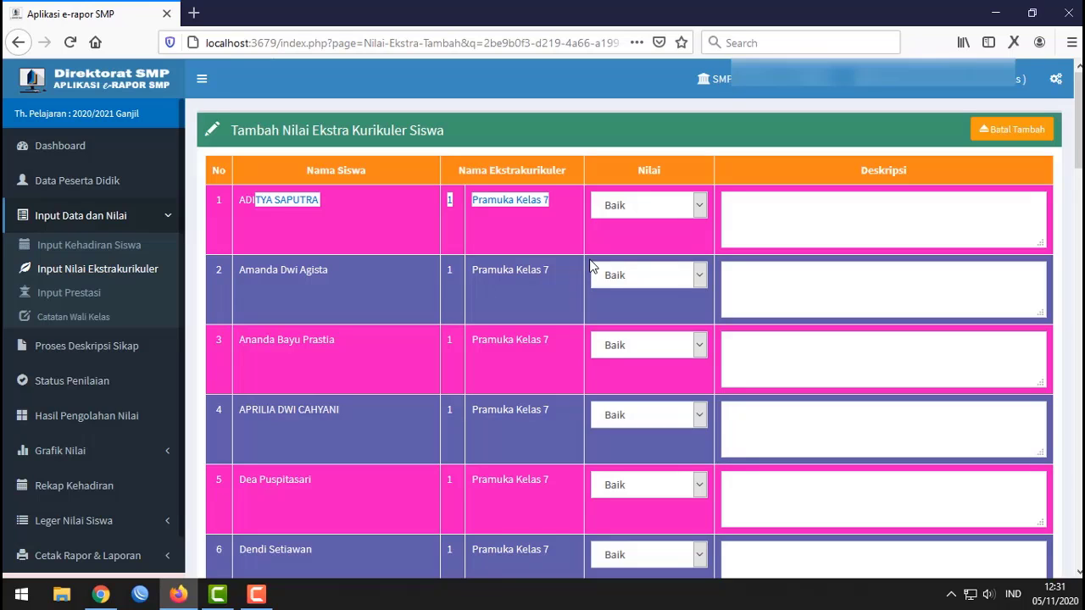
left_click(525, 233)
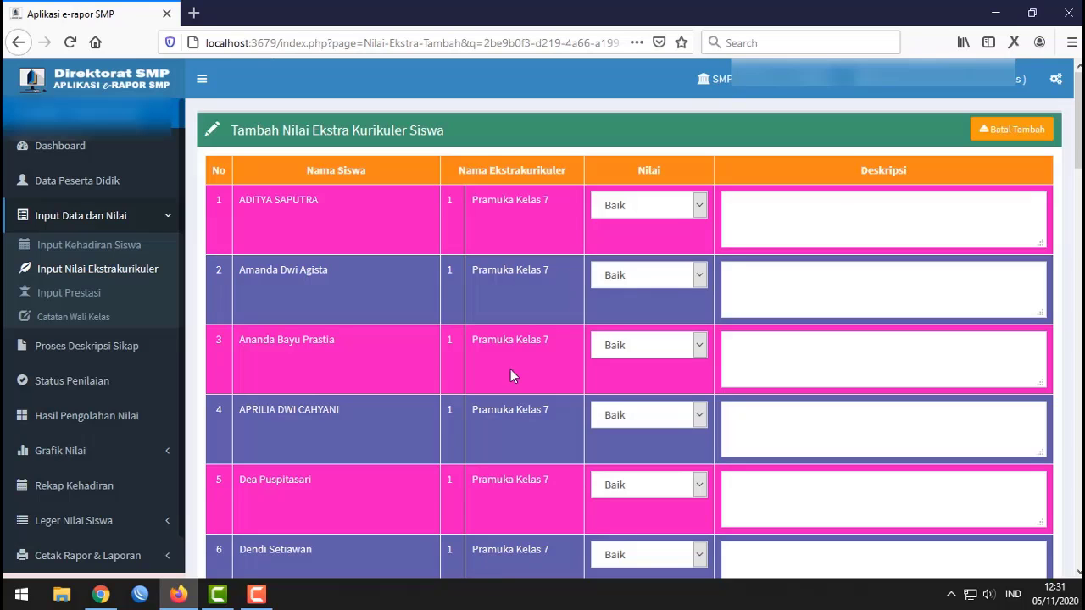
- Switch to Dapodik in Chrome, open the extracurricular class groups, and widen the Nama Ekskul column to read the full names
left_click(100, 594)
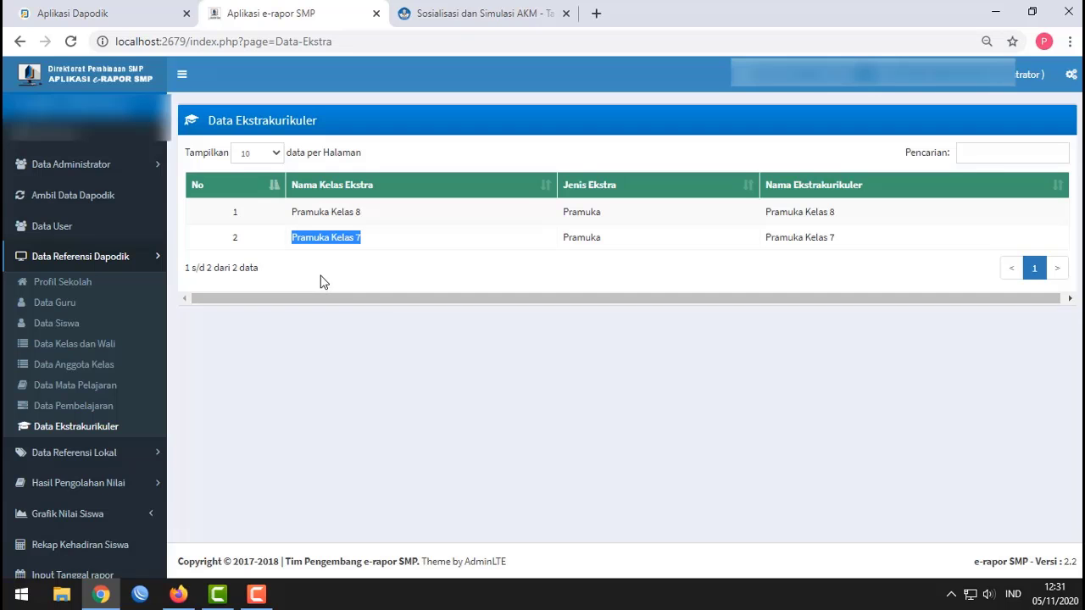
left_click(140, 19)
left_click(140, 309)
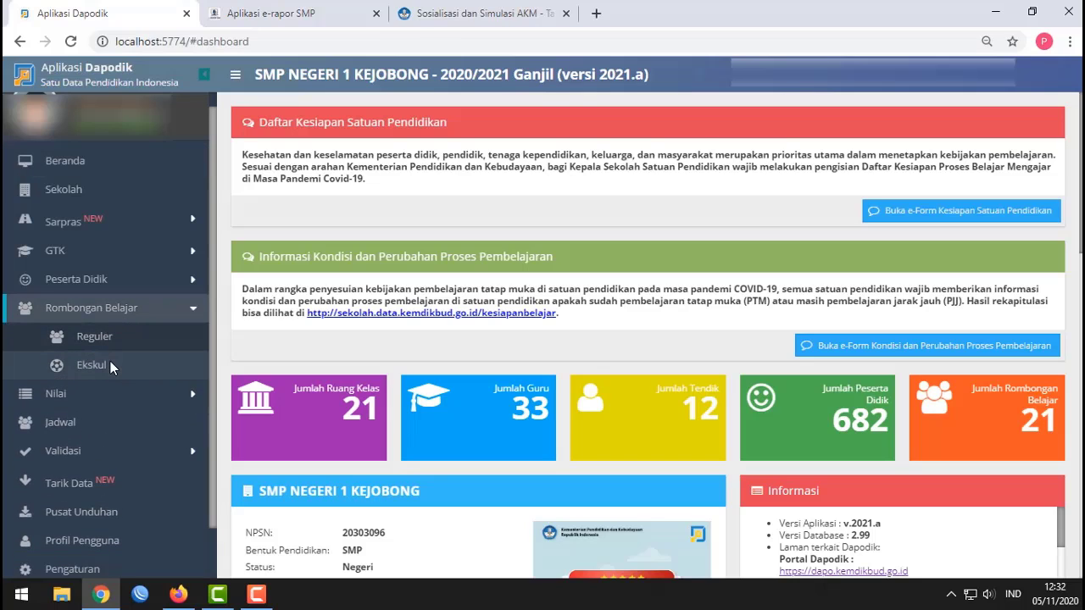
left_click(110, 364)
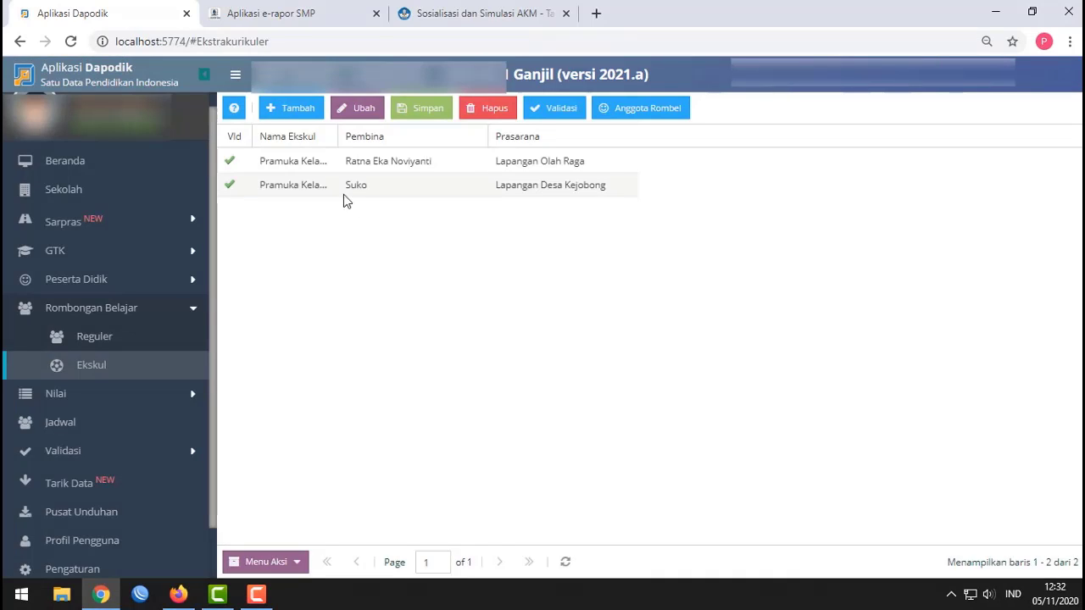
left_click(313, 235)
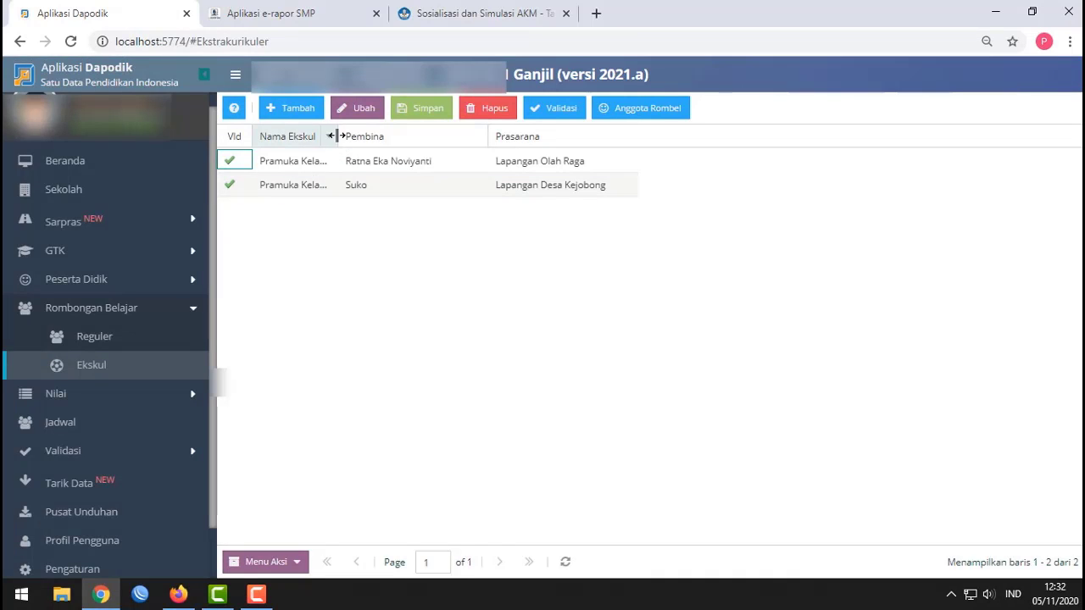
left_click_drag(337, 135, 437, 136)
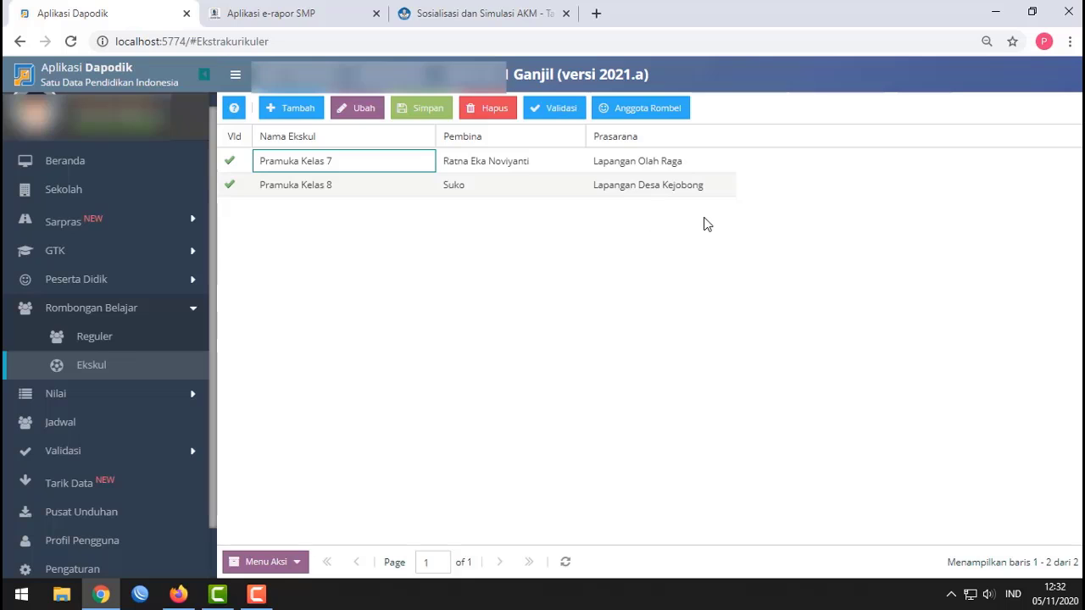
- Compare the two Pramuka groups, then view the Pramuka Kelas 8 member list with its remove and copy member options and close it
left_click(337, 188)
left_click(359, 163)
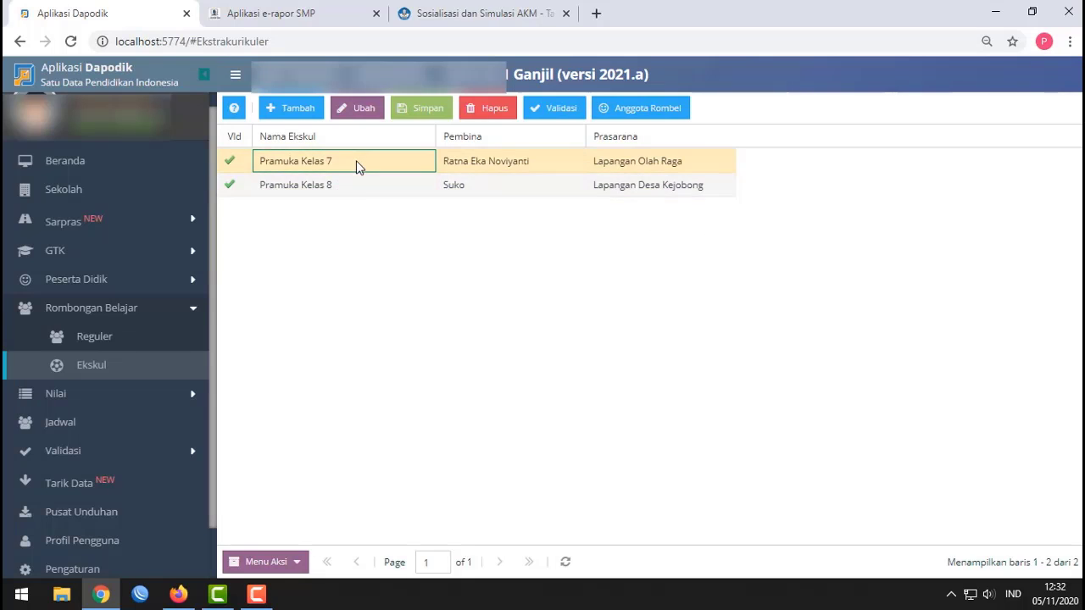
left_click(358, 188)
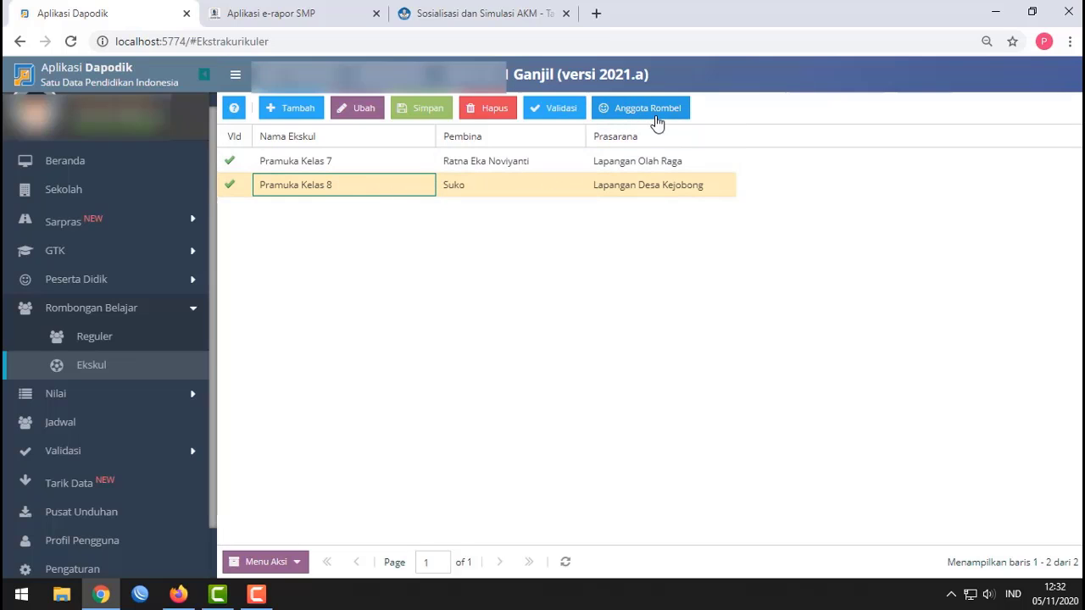
left_click(340, 162)
left_click(340, 191)
left_click(306, 163)
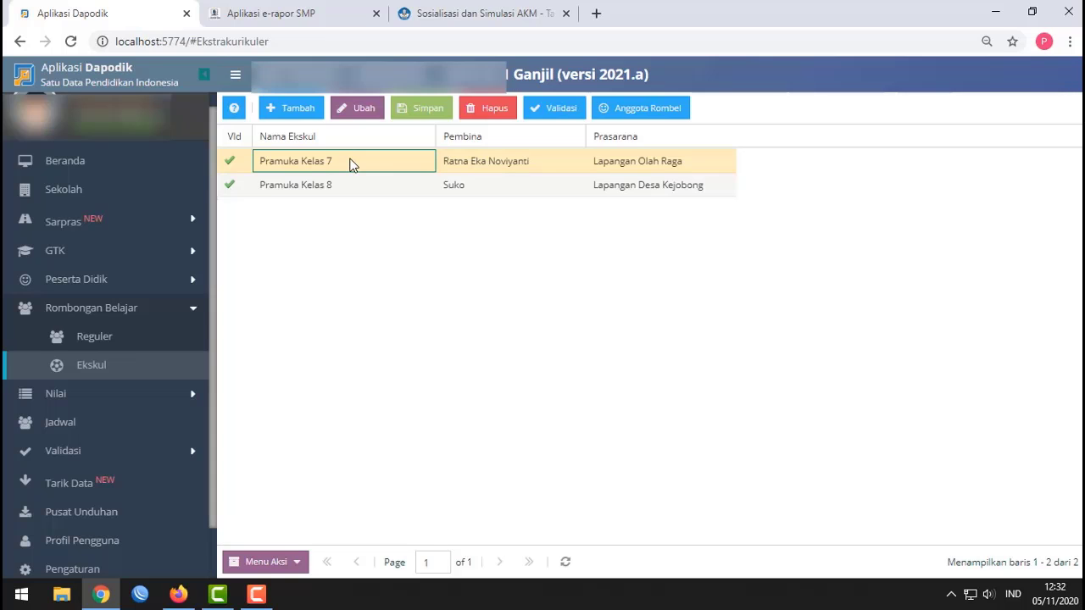
left_click(376, 194)
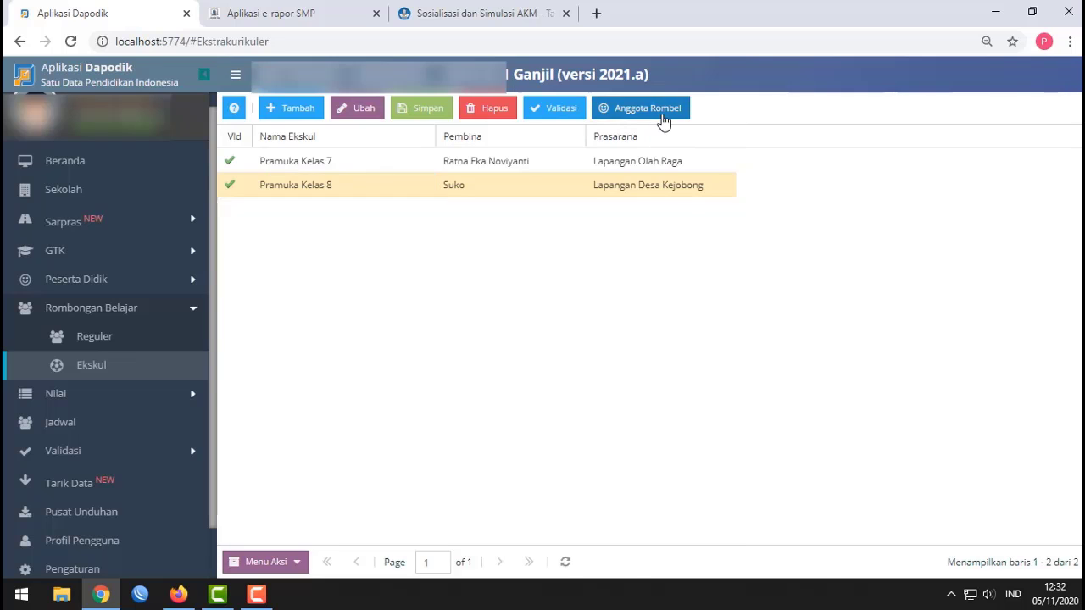
left_click(664, 113)
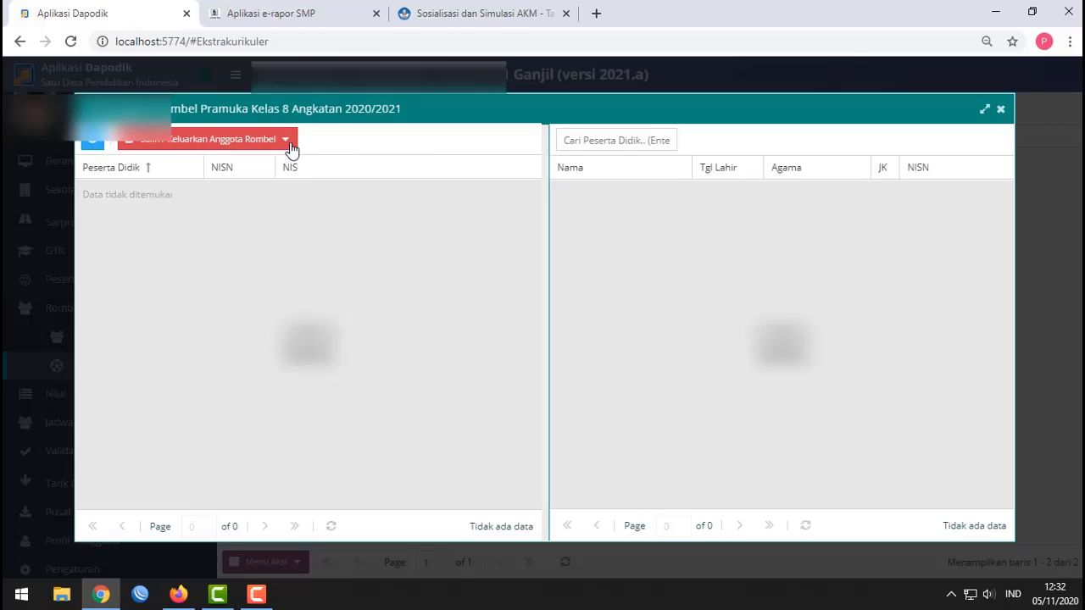
left_click(287, 140)
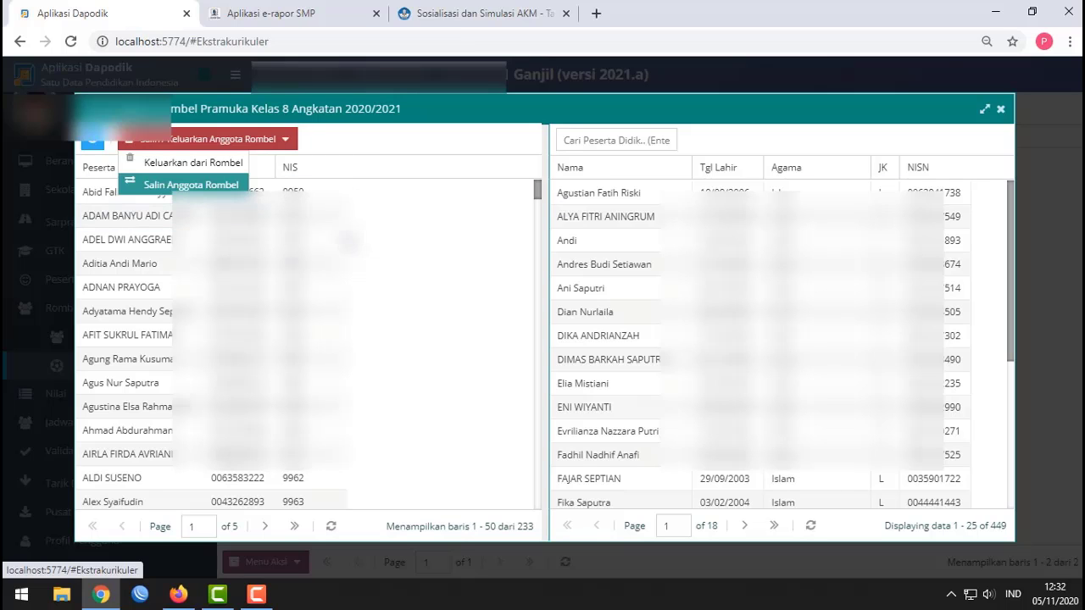
left_click(1000, 110)
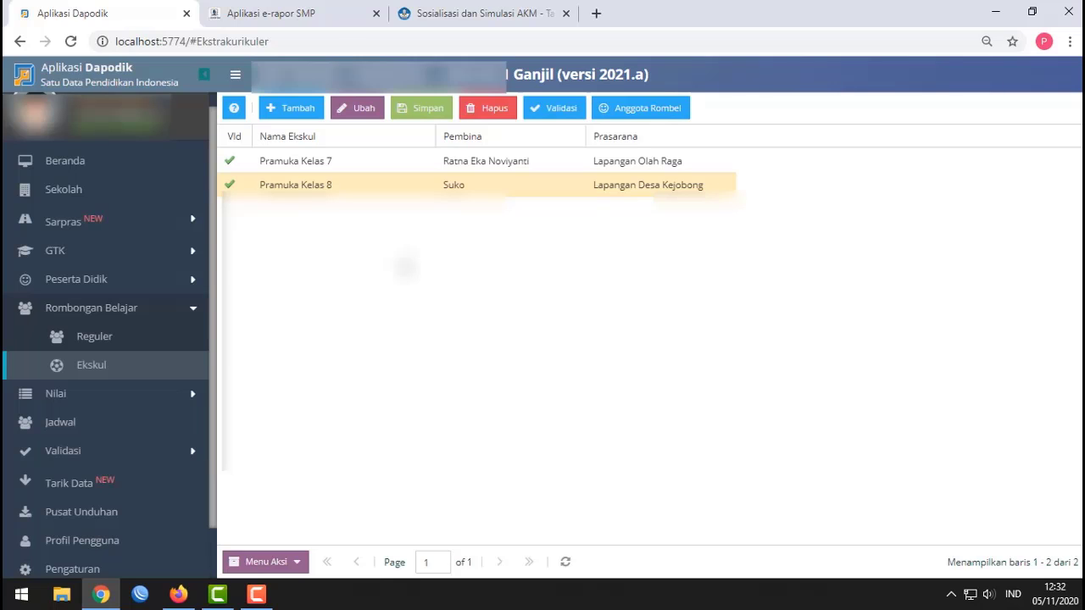
- Reopen the Pramuka Kelas 8 member list, check the students available for adding, and return to the group list
left_click(644, 109)
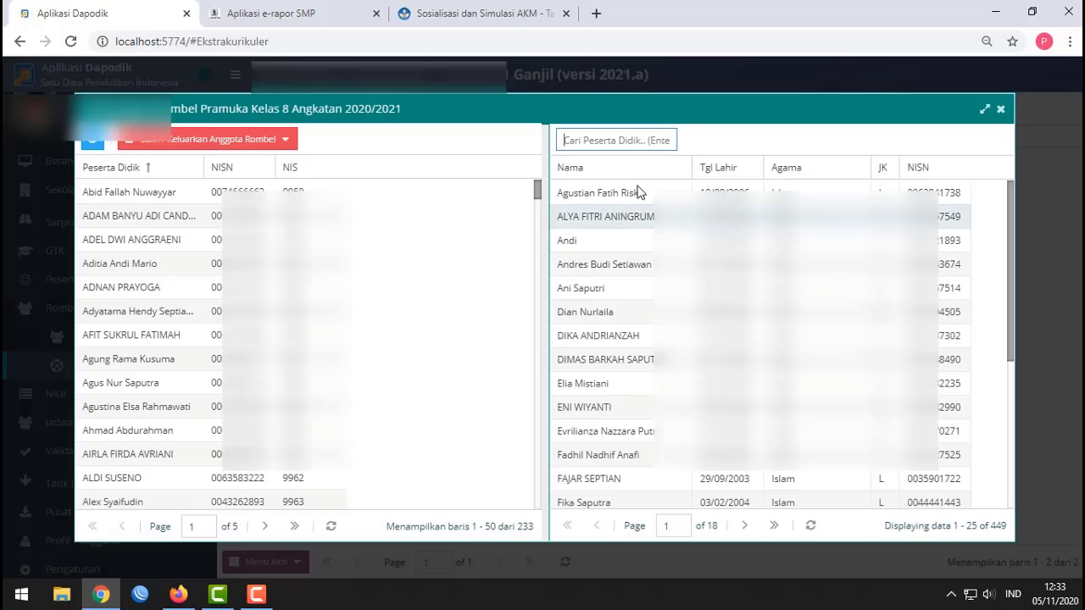
left_click(564, 265)
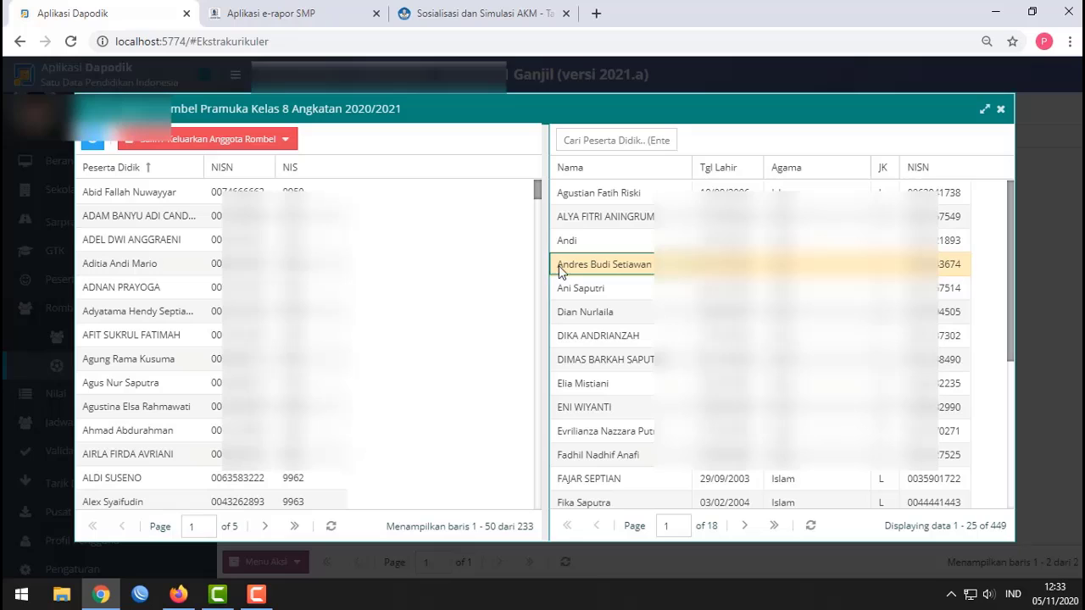
left_click(1000, 109)
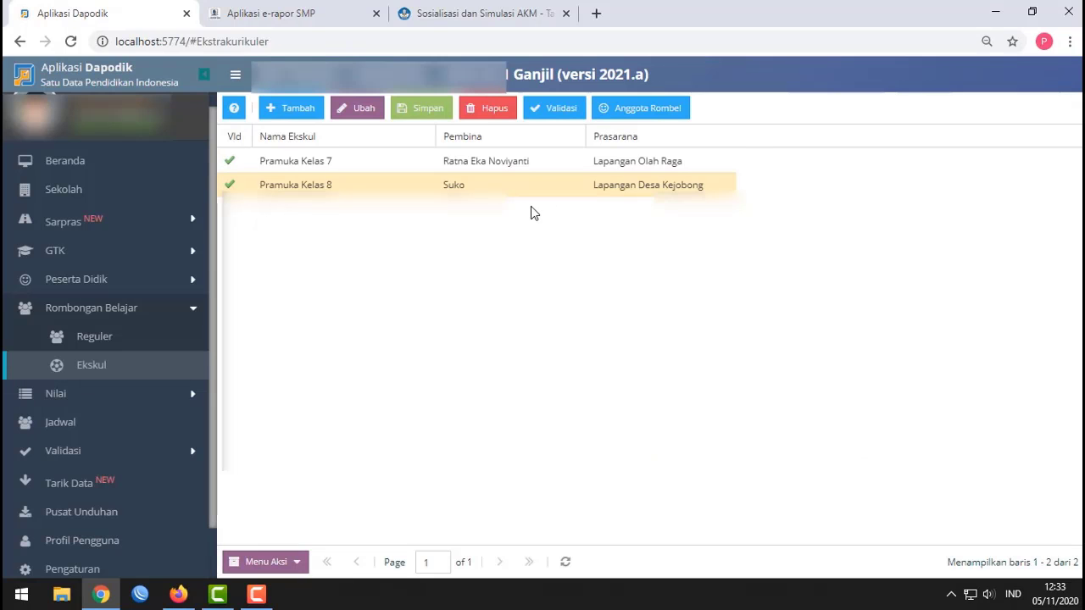
left_click(318, 181)
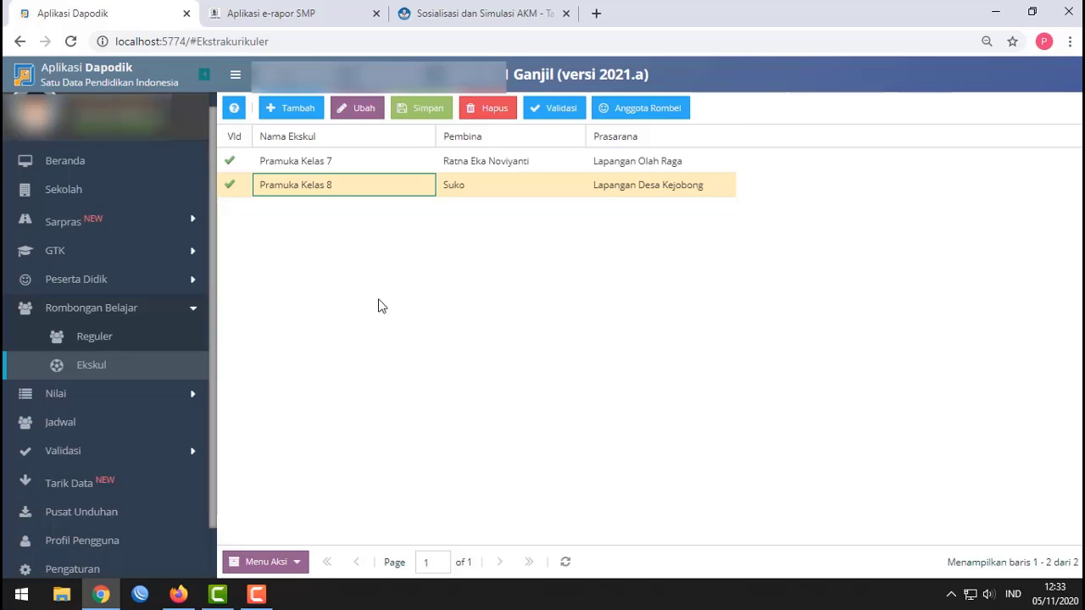
- Open the school data in Dapodik and display its Ekstrakurikuler details
left_click(78, 189)
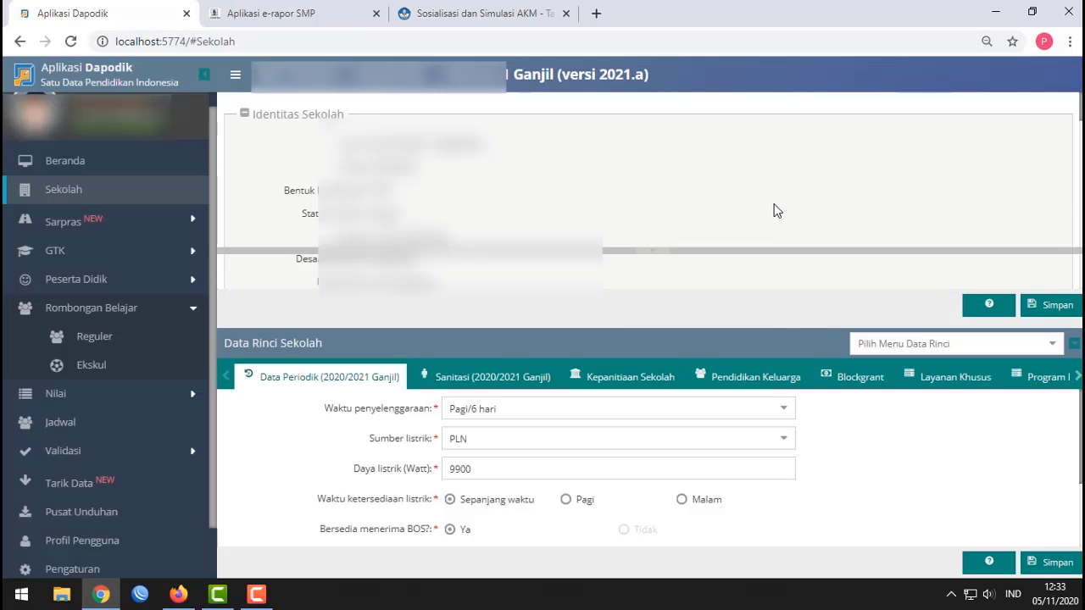
scroll(754, 204, "down", 3)
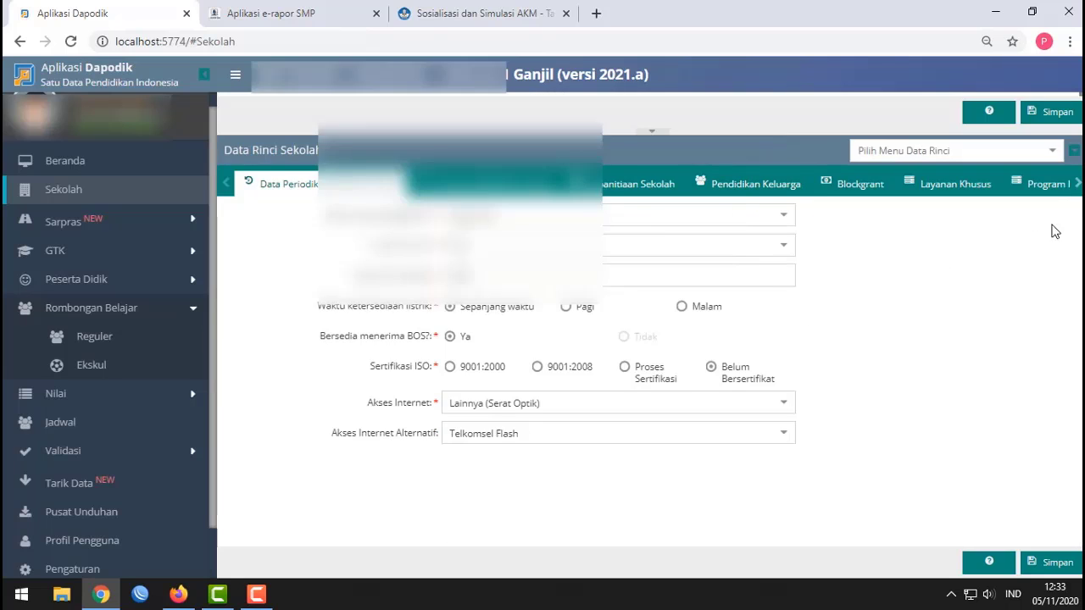
left_click(1077, 183)
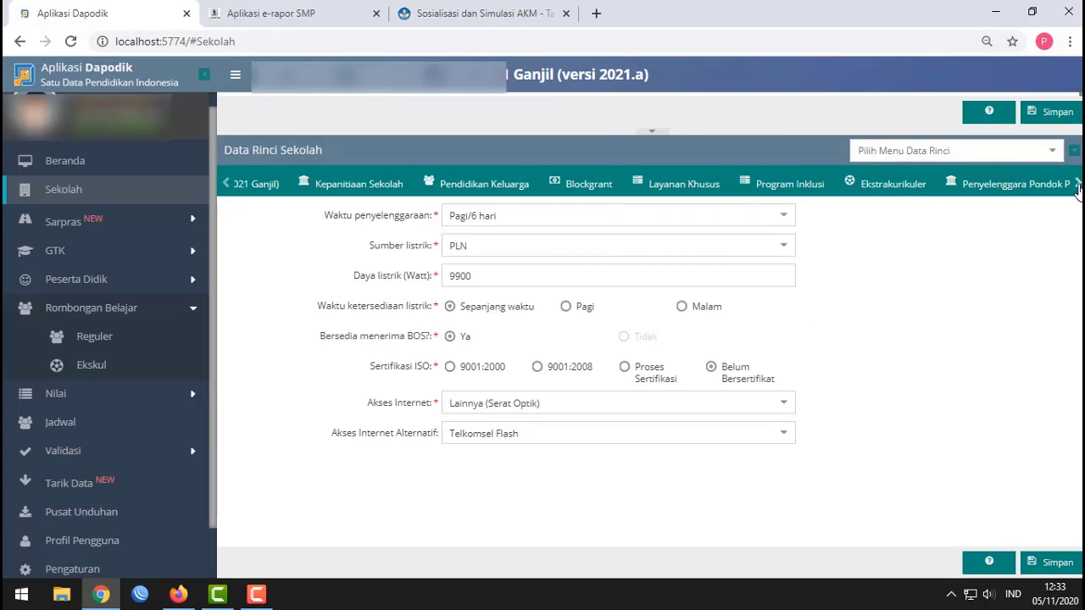
left_click(740, 181)
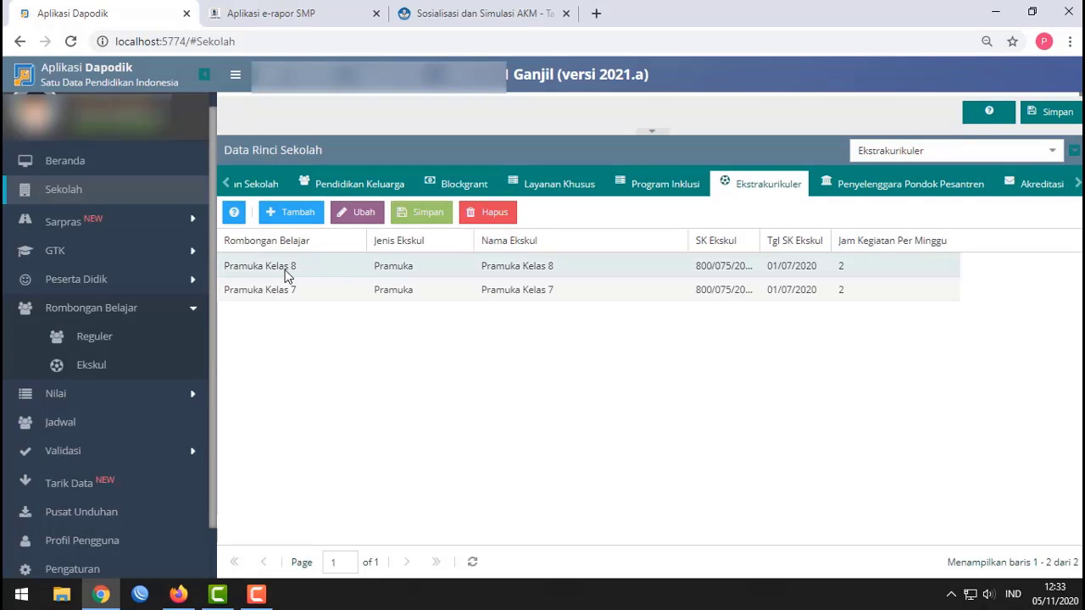
- Review the Pramuka Kelas 8 and 7 records' group, type, name, decree and weekly hours, widening the decree number and date columns
left_click(287, 276)
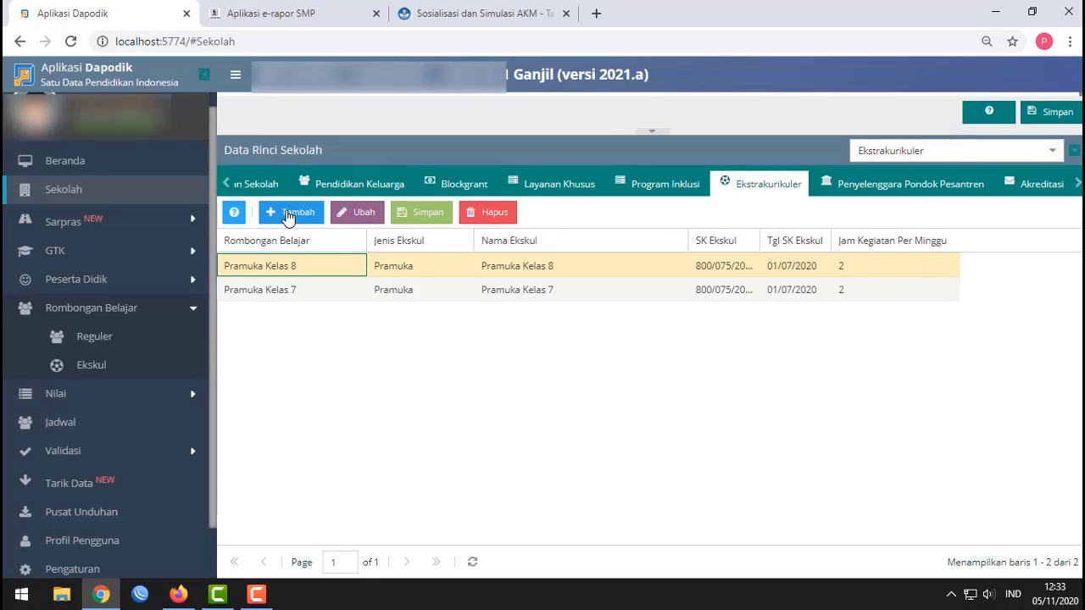
left_click(389, 273)
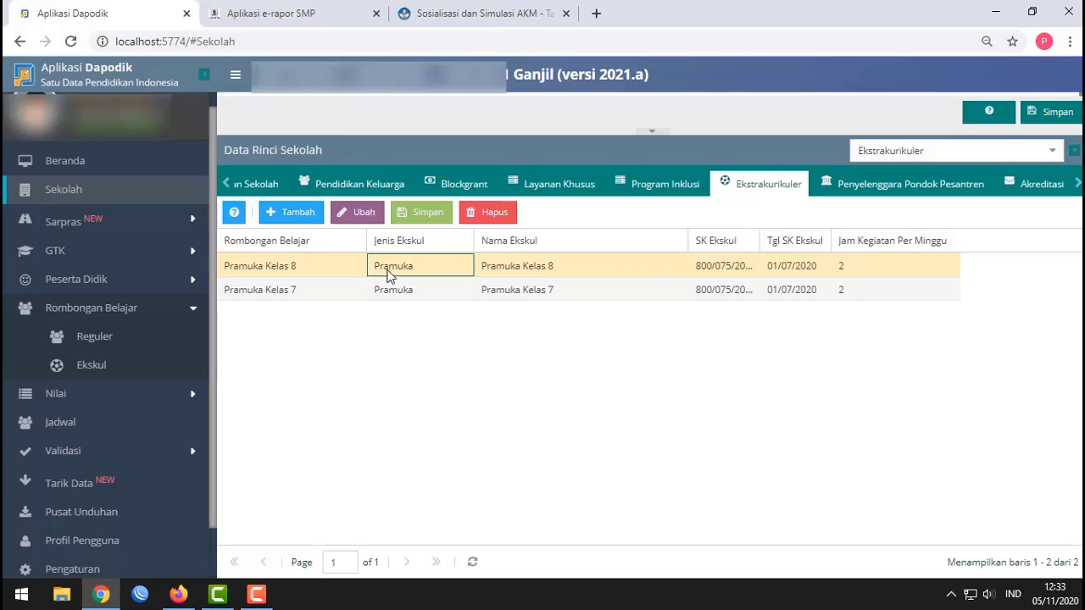
left_click(545, 272)
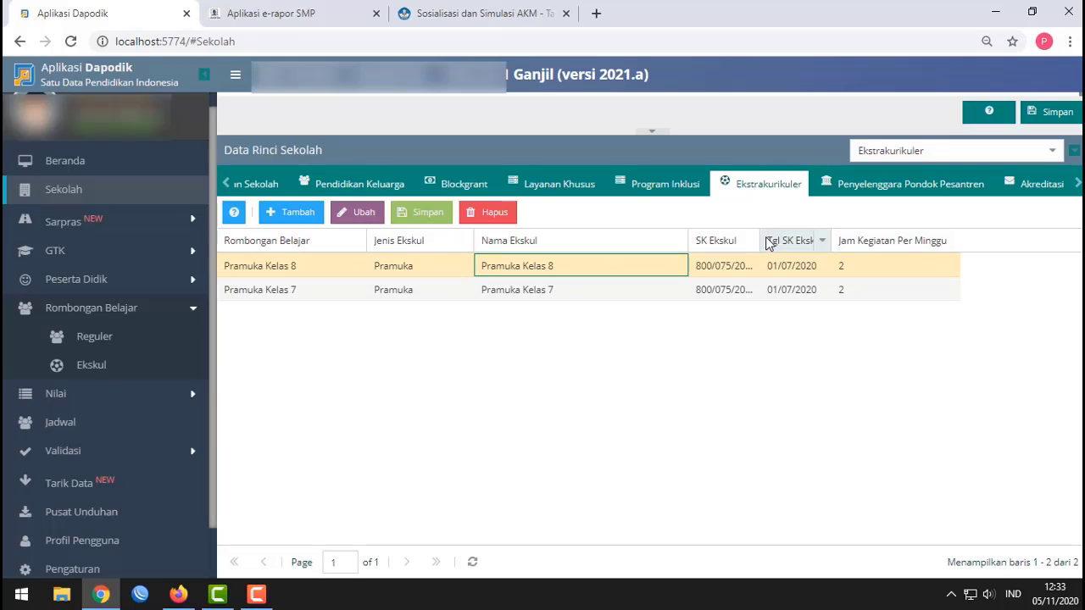
left_click_drag(760, 240, 806, 240)
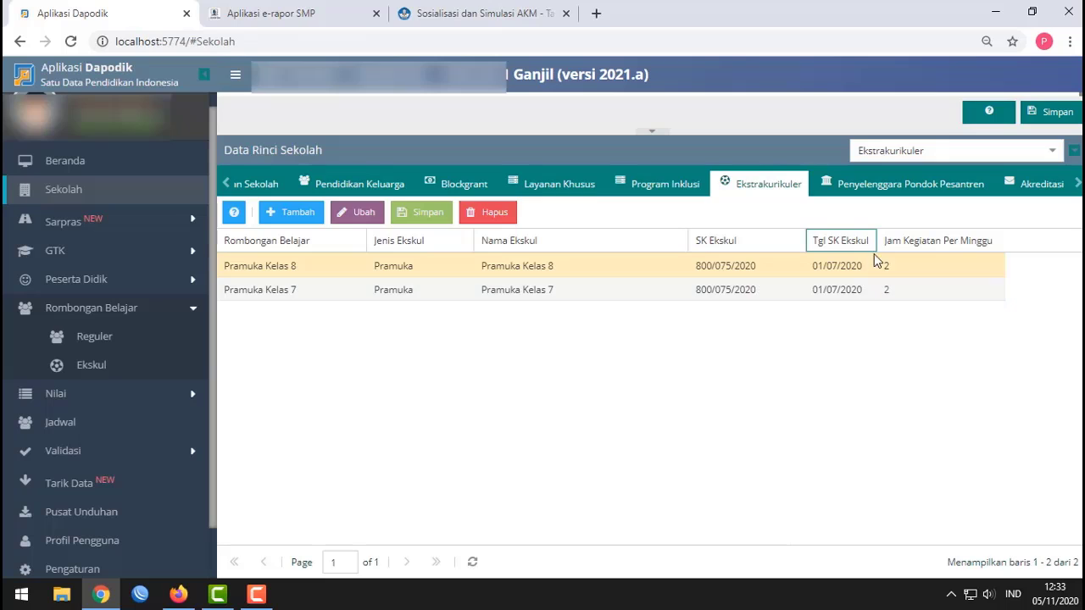
left_click_drag(876, 240, 890, 241)
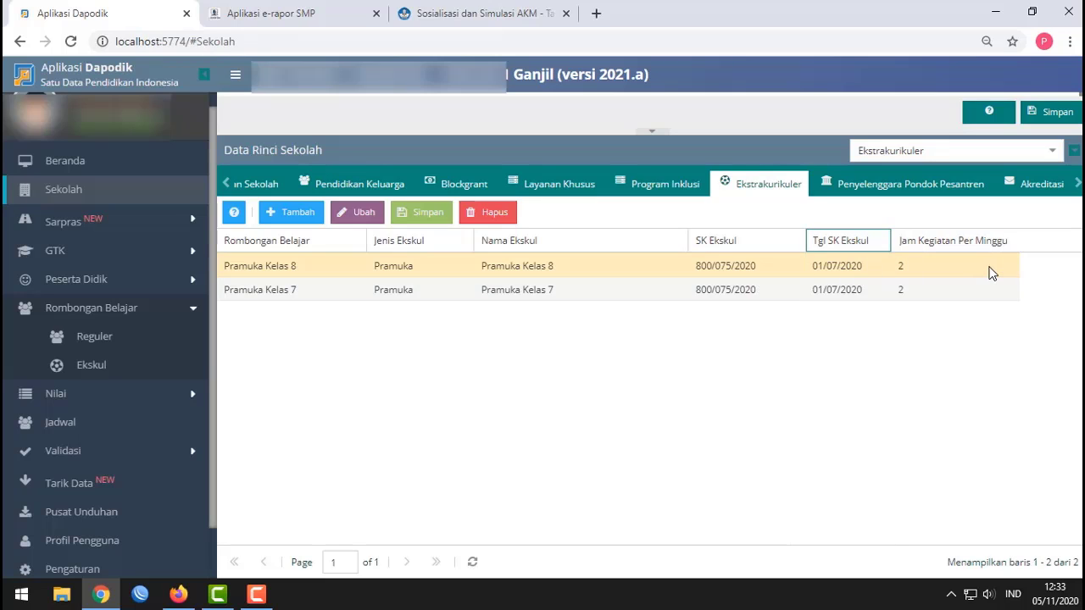
left_click(989, 273)
left_click(962, 288)
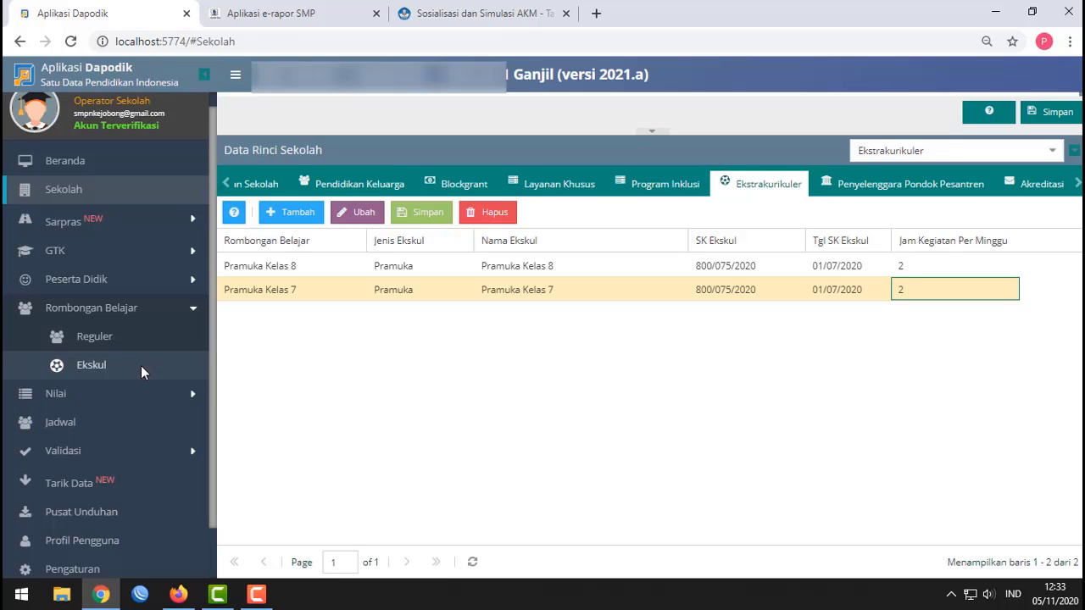
left_click(370, 269)
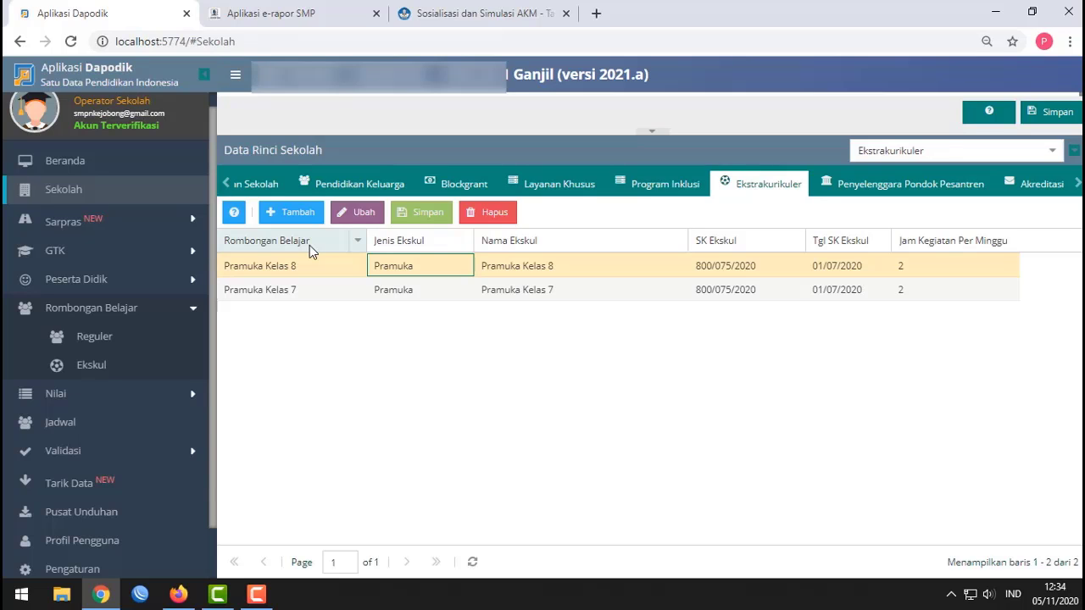
- Switch to the administrator's e-Rapor session and open the Dapodik reference data retrieval page
left_click(279, 10)
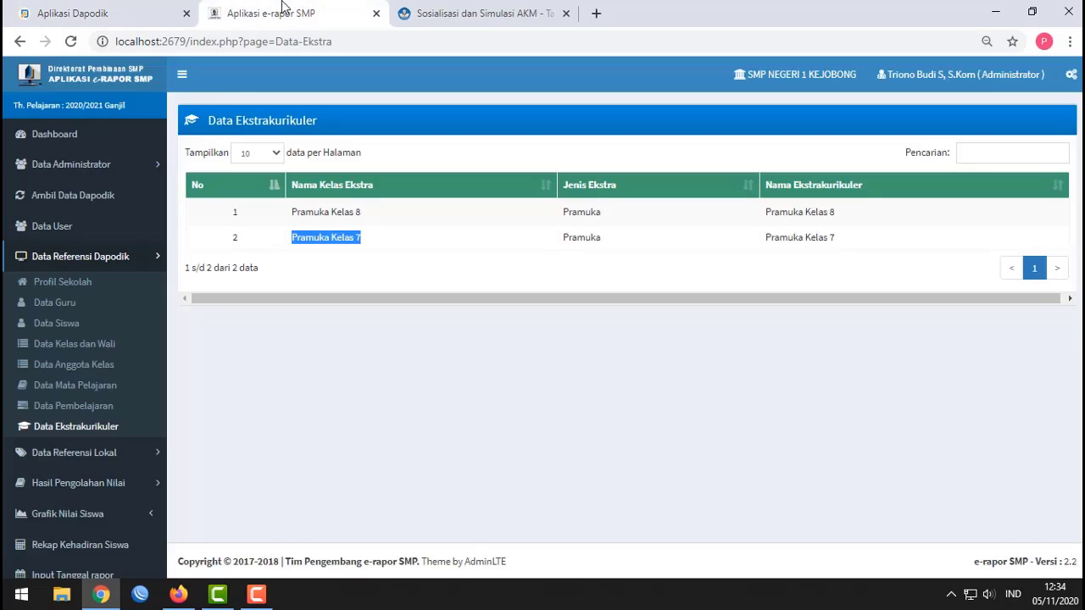
left_click(76, 199)
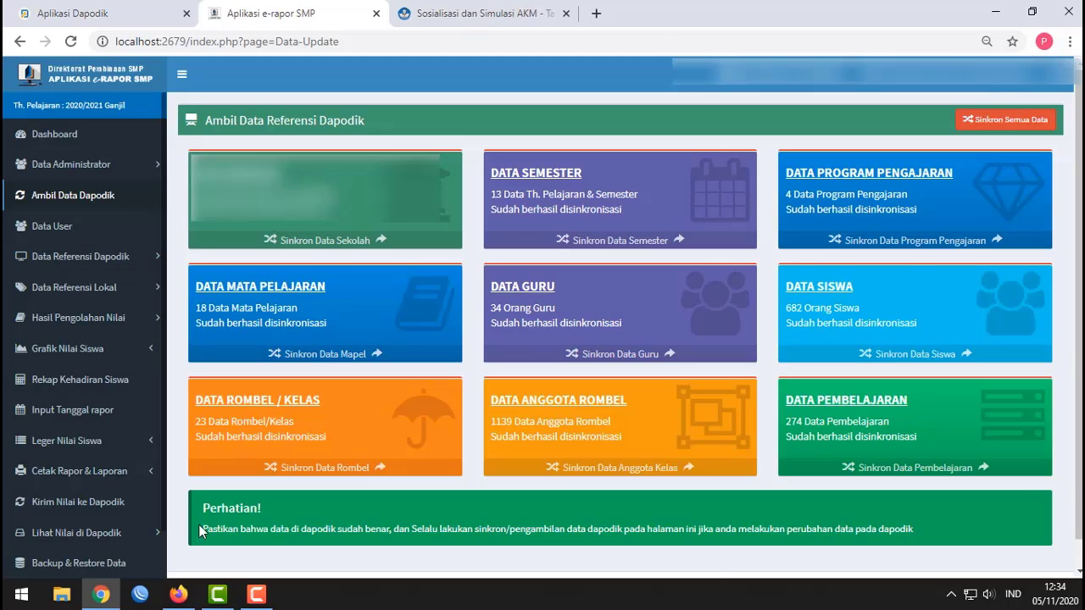
- Return to the homeroom teacher's e-Rapor session in Firefox and reopen the form for adding extracurricular grades for Kelas 7F
left_click(178, 594)
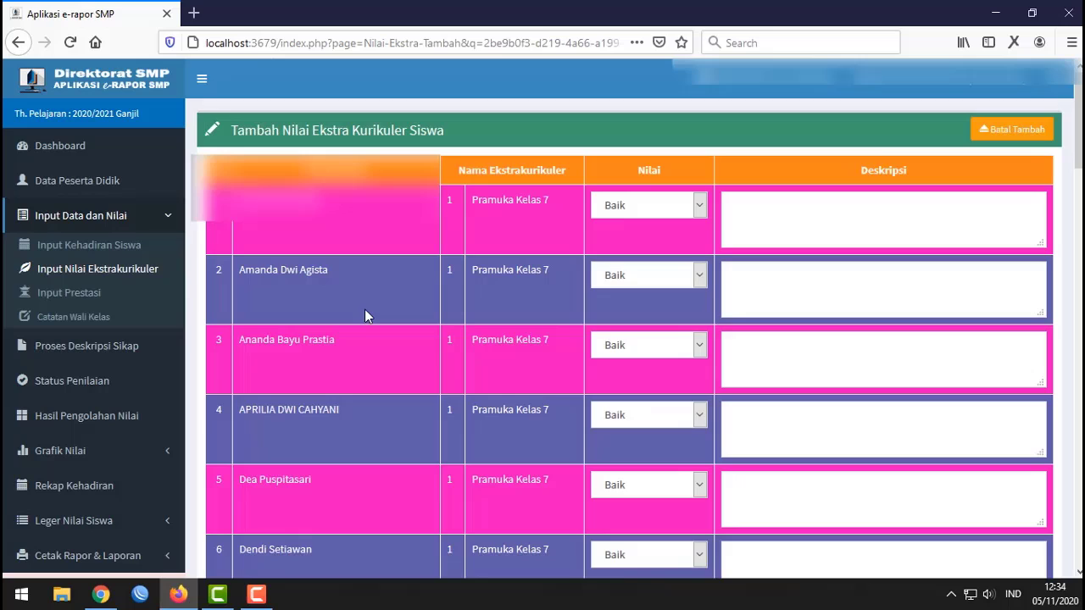
left_click(120, 275)
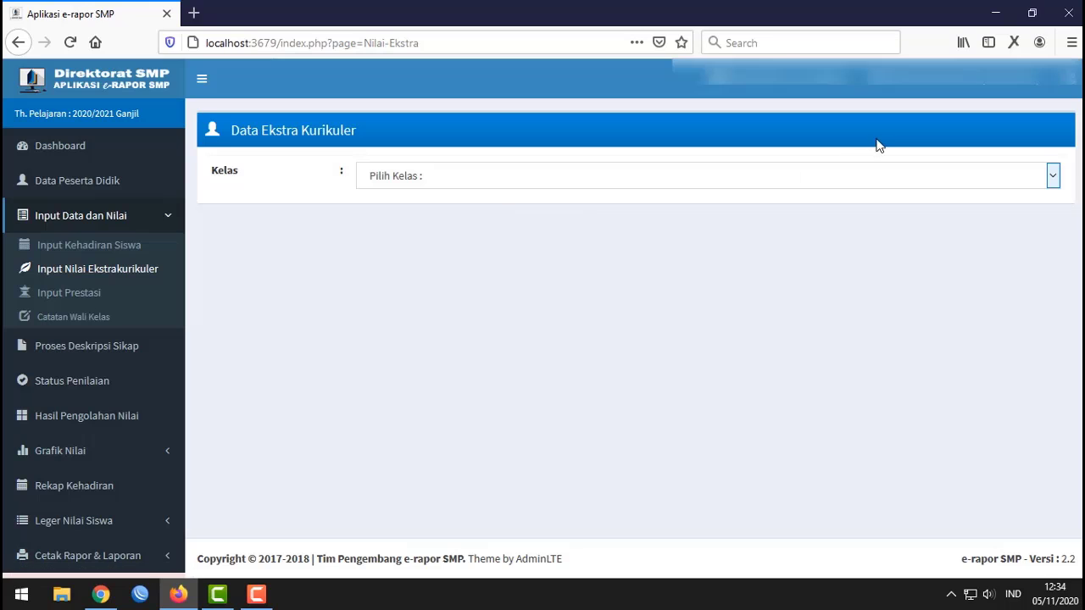
left_click(605, 175)
left_click(520, 223)
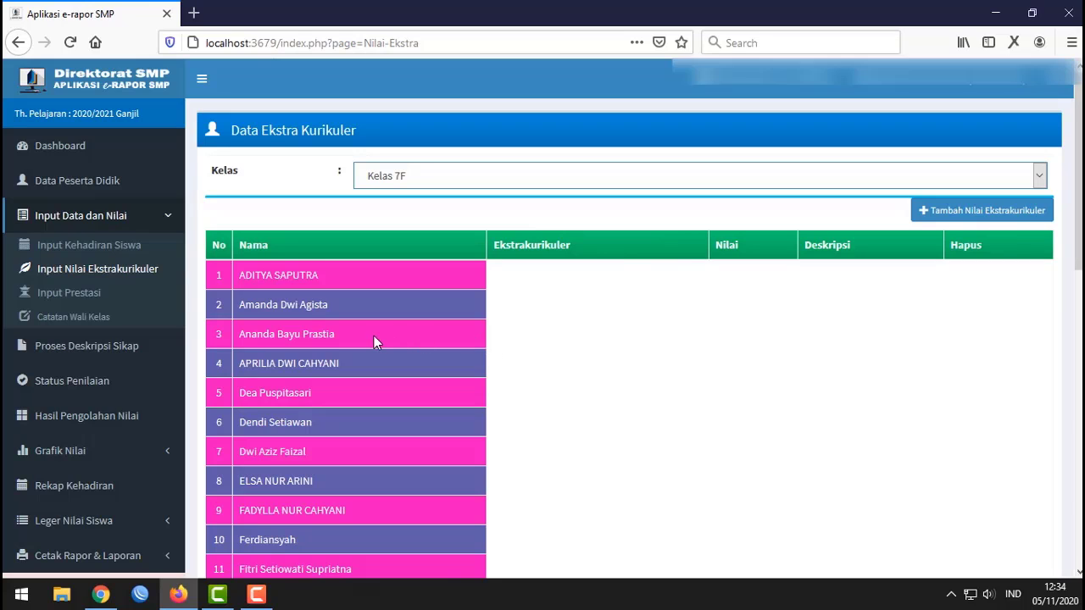
left_click(975, 211)
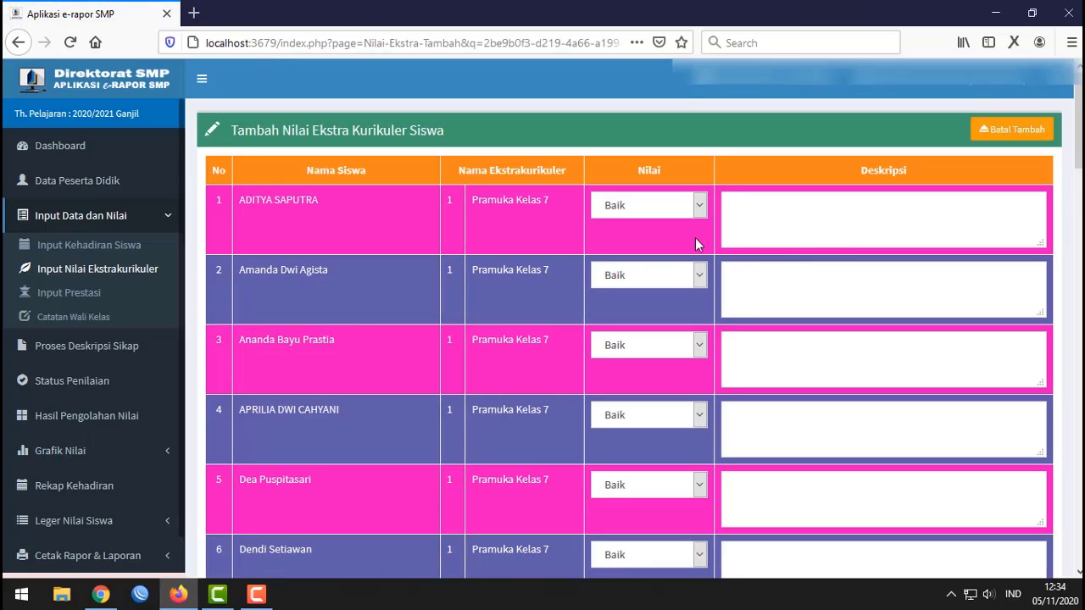
- Check the extracurricular name assigned to the first three students in the grade form
left_click_drag(473, 203, 502, 202)
left_click_drag(473, 266, 514, 267)
left_click_drag(473, 339, 524, 339)
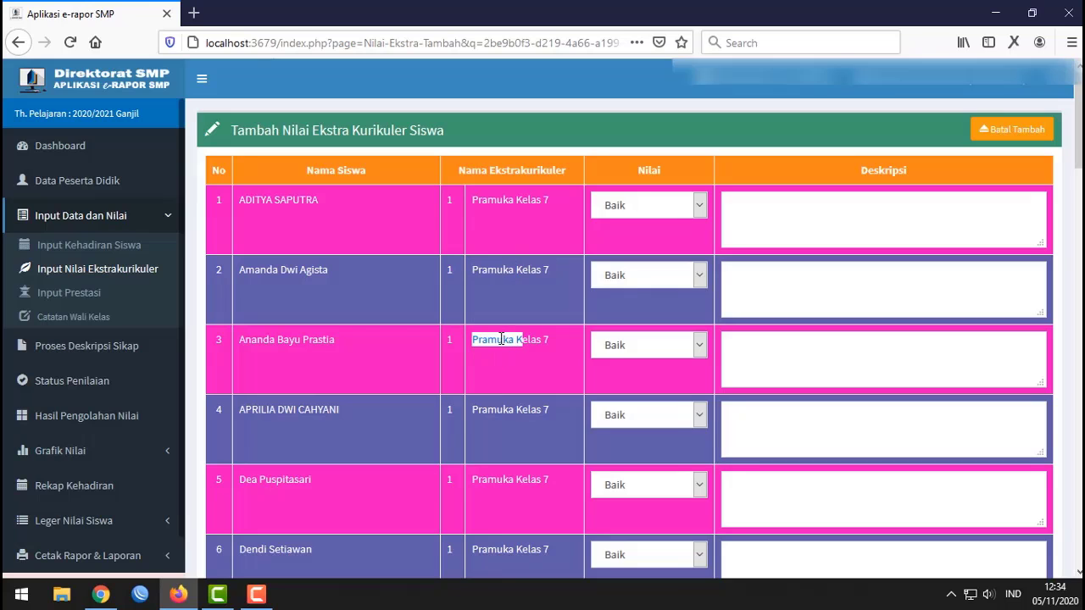
left_click(270, 343)
left_click_drag(239, 340, 484, 364)
left_click(484, 365)
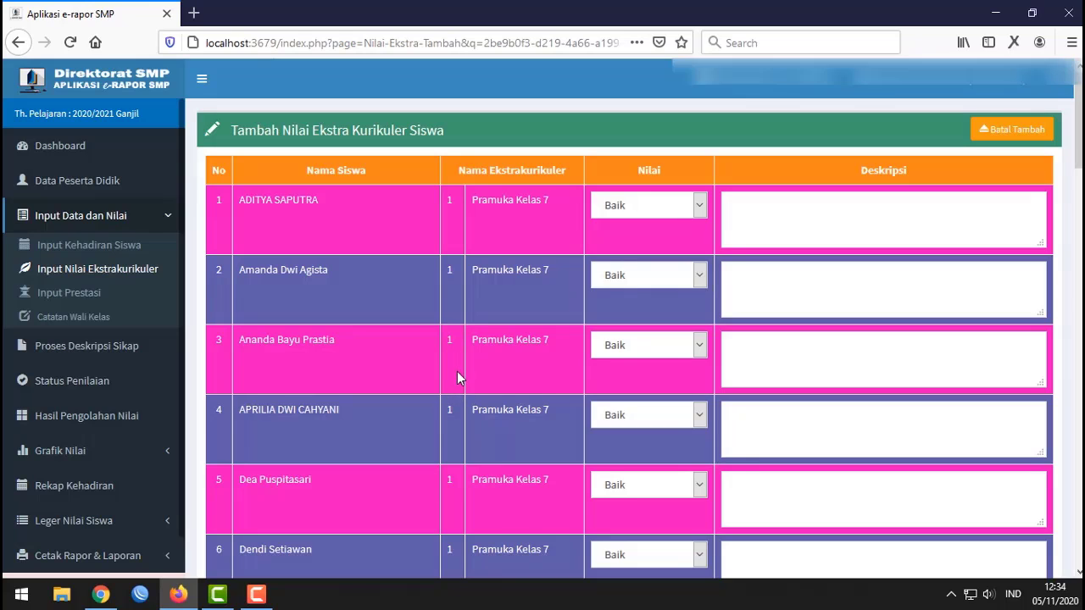
- Switch back to the administrator's Dapodik reference data retrieval page in Chrome
left_click(116, 596)
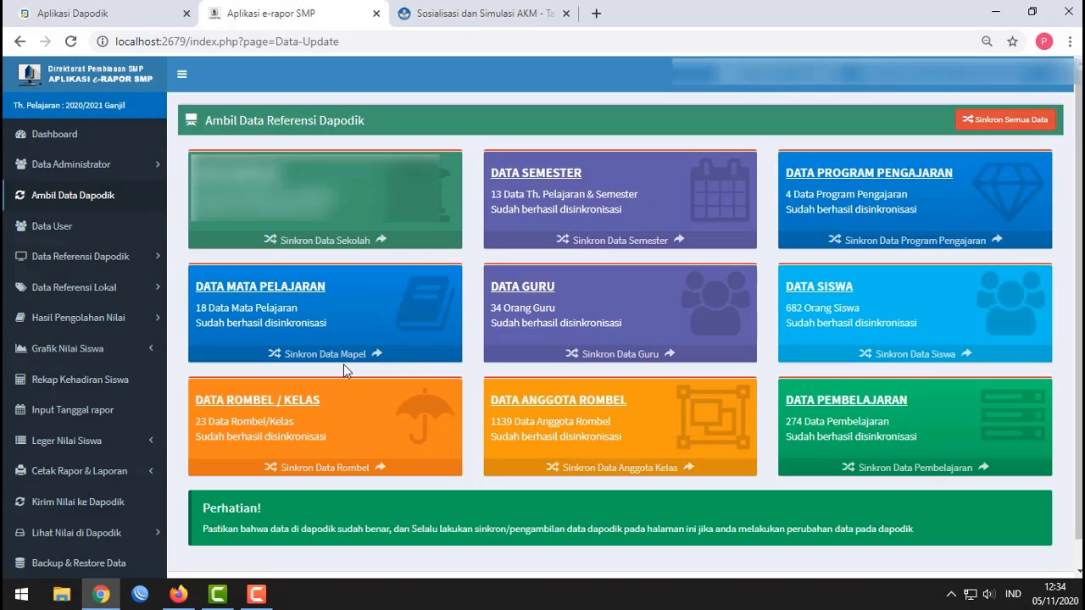